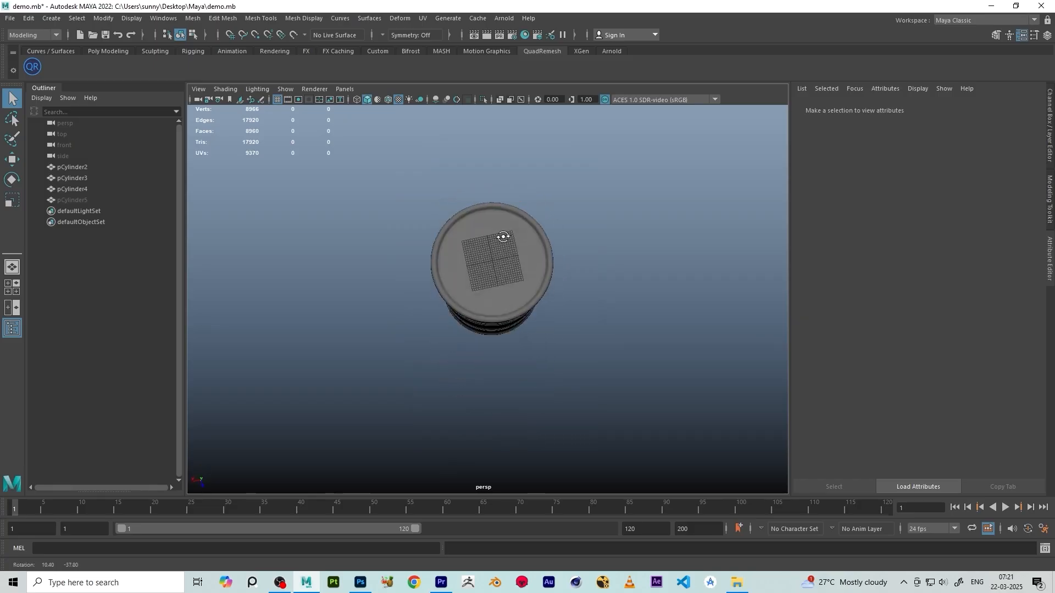
scroll(446, 271, up, 6)
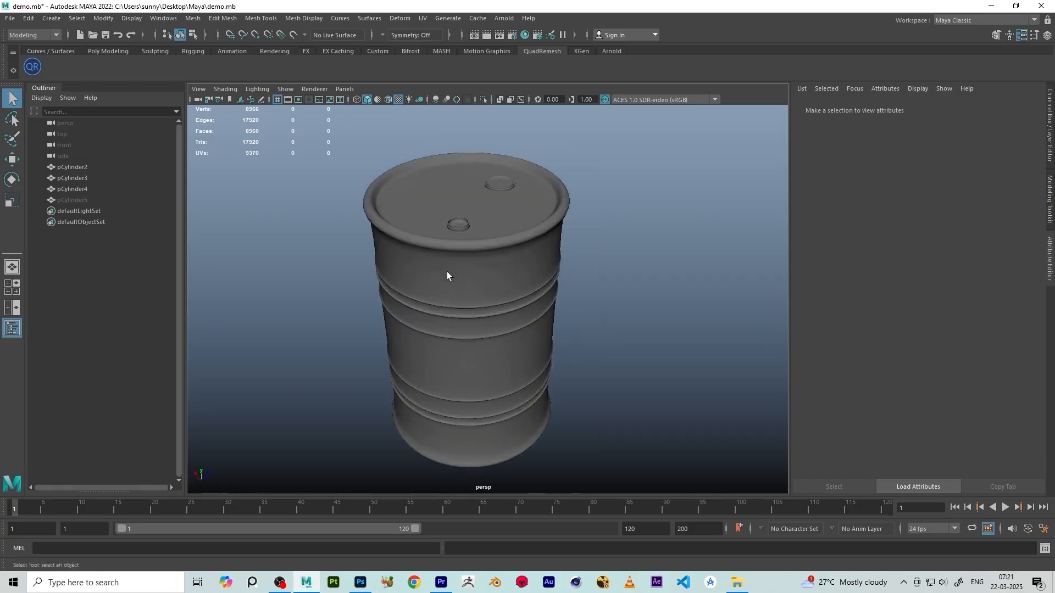
scroll(423, 254, down, 6)
alt+drag(437, 308, 436, 285)
scroll(432, 276, up, 4)
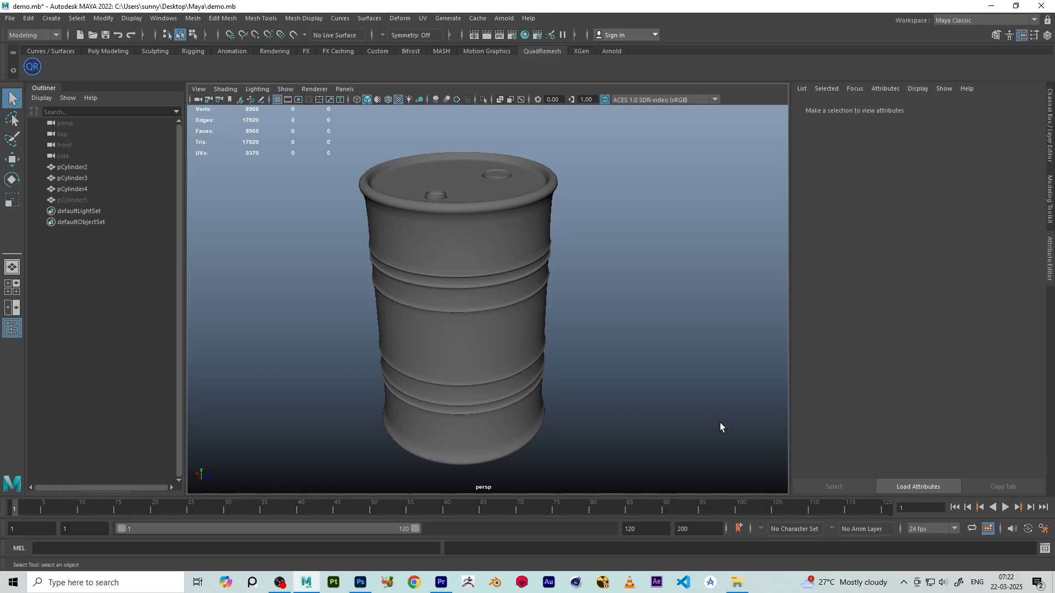
Switch to File Explorer, review the exported texture maps in the Maya project's texture folder, and return to the Maya scene
click(737, 583)
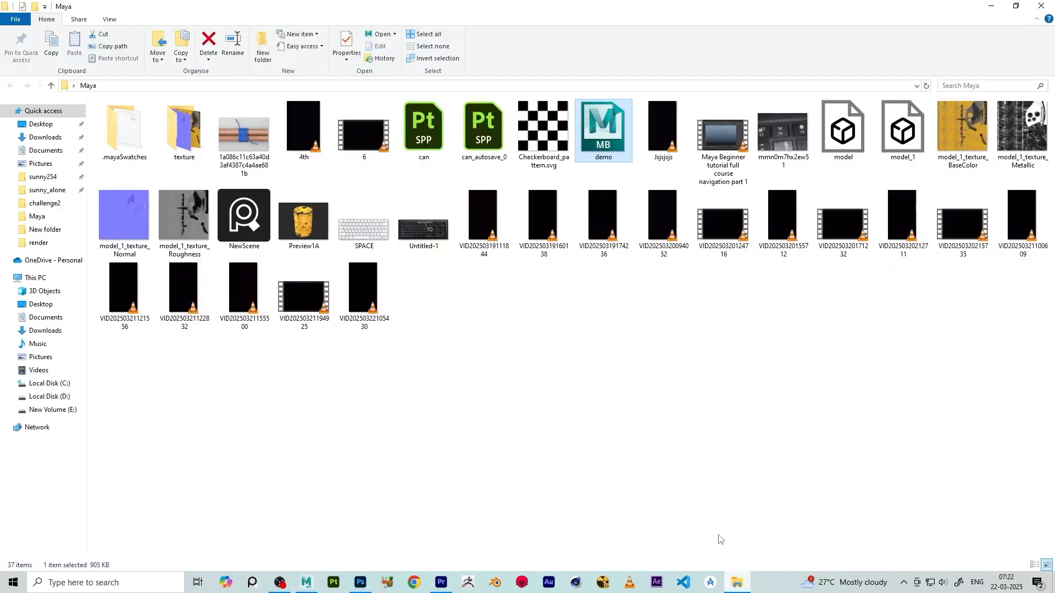
double_click(199, 135)
drag(451, 207, 104, 117)
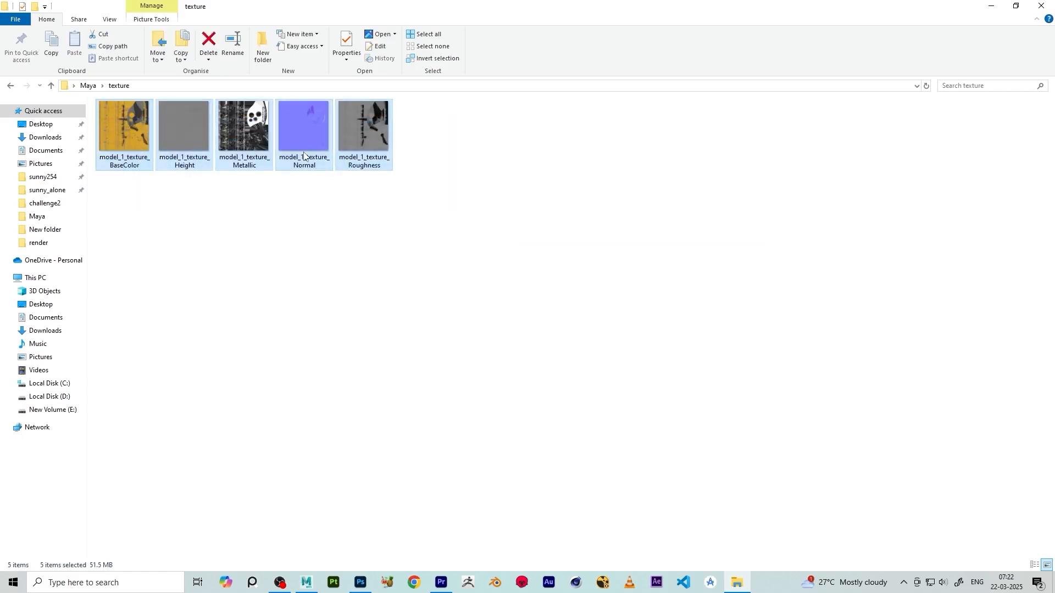
click(983, 6)
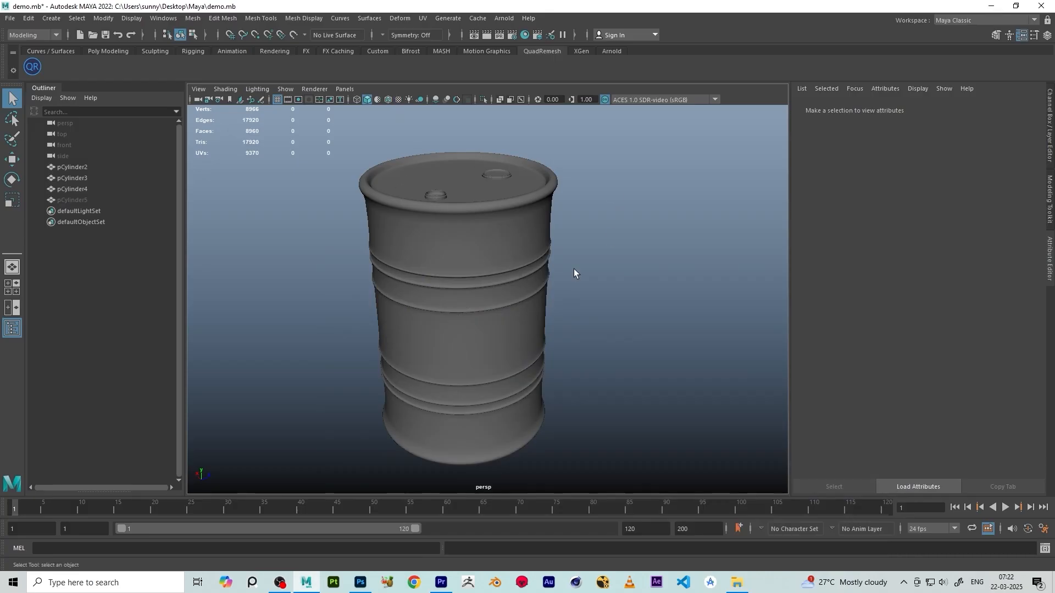
Select the main barrel body and show the attributes of its assigned "texture" material
alt+drag(394, 192, 459, 242)
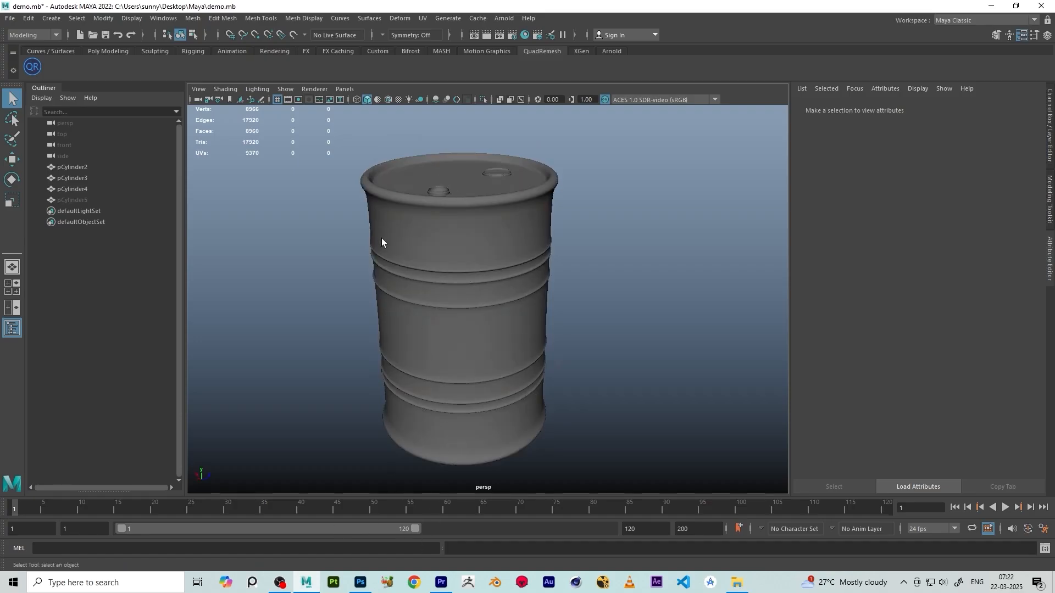
mouse_move(483, 240)
alt+mouse_down()
mouse_move(510, 206)
mouse_move(490, 221)
alt+mouse_up()
click(484, 203)
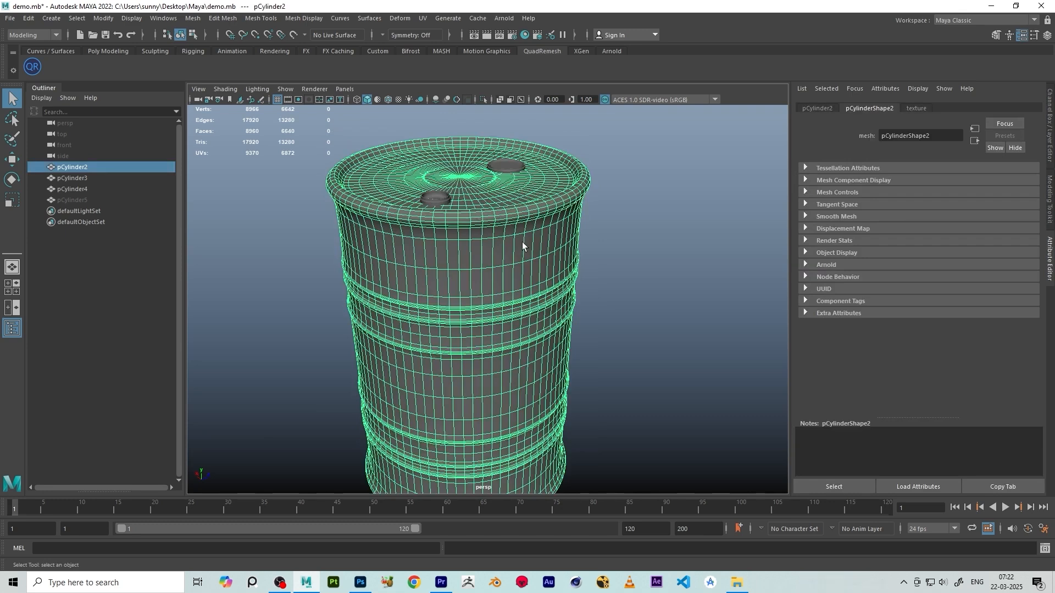
click(915, 108)
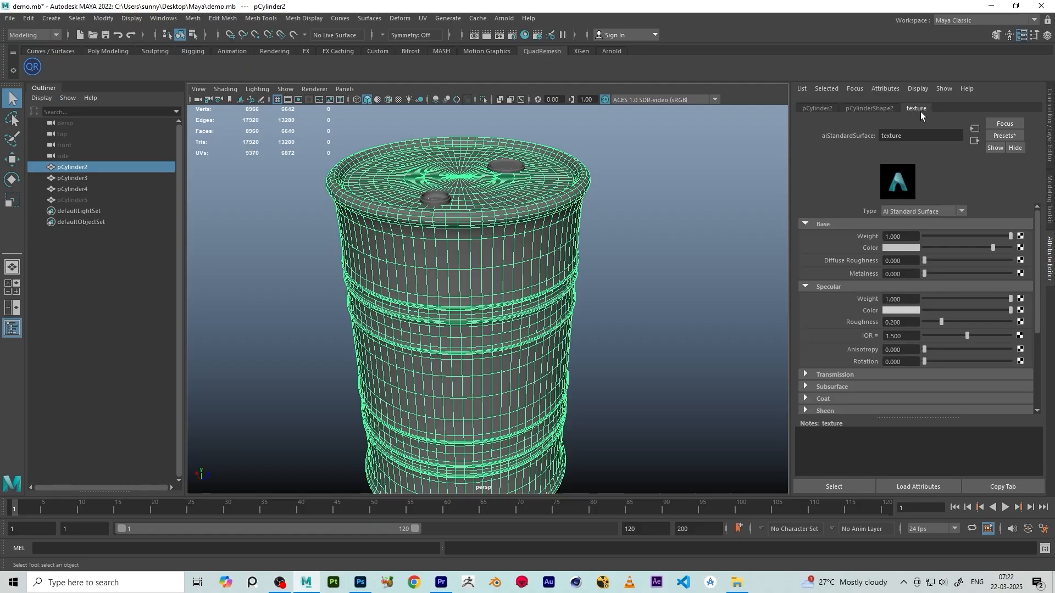
Examine the Base, Specular and remaining attribute sections of the barrel's aiStandardSurface material
drag(920, 136, 852, 150)
click(653, 211)
click(541, 227)
click(687, 229)
click(557, 211)
mouse_move(1039, 220)
mouse_down()
mouse_move(1040, 235)
mouse_move(1040, 227)
mouse_up()
scroll(951, 309, down, 4)
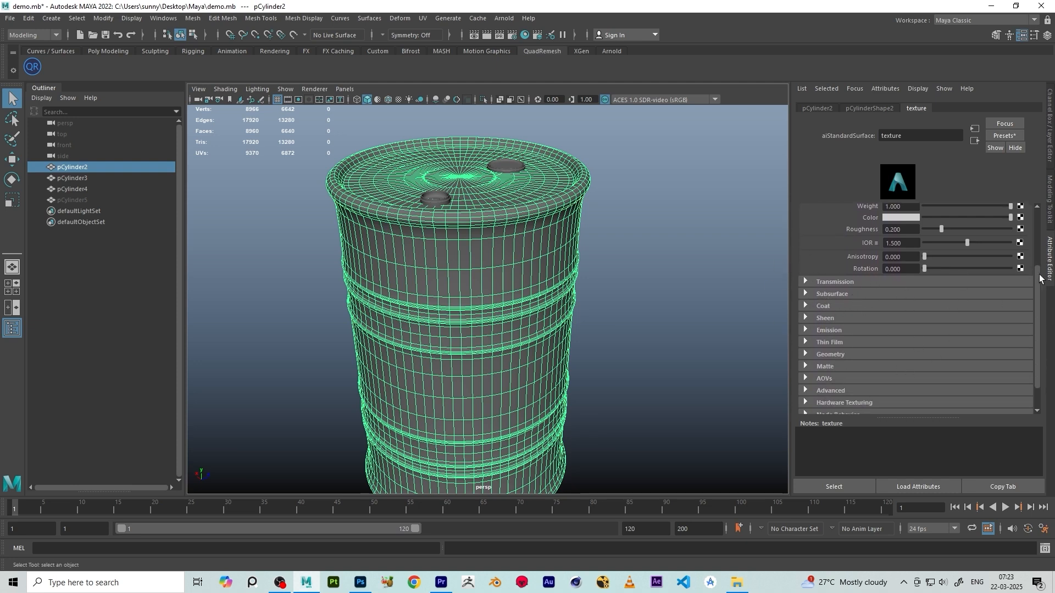
drag(1038, 289, 1038, 238)
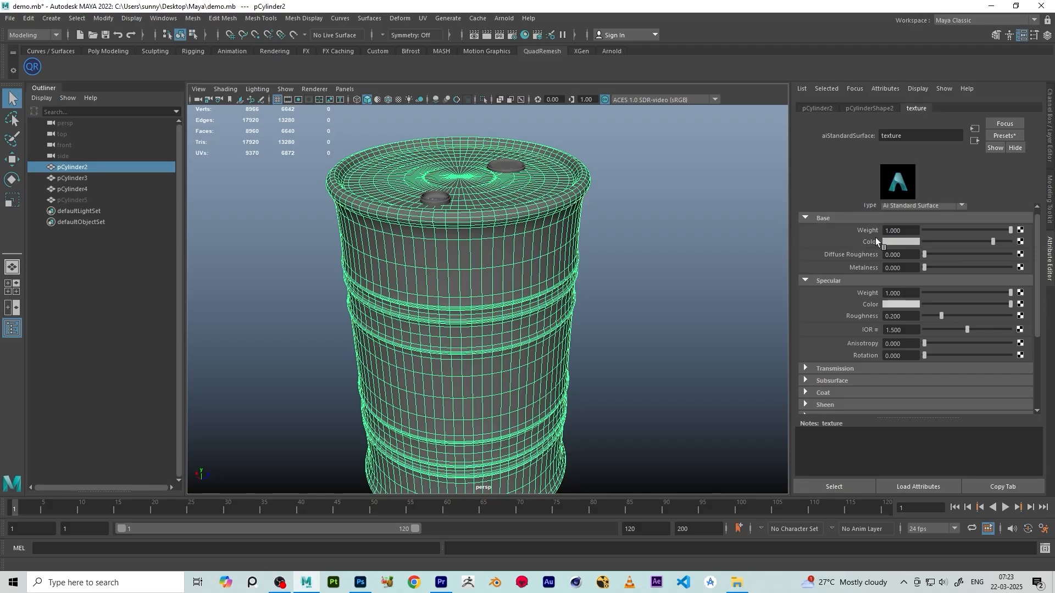
Set the base color of the barrel's material to red with a saturation of 1
click(899, 239)
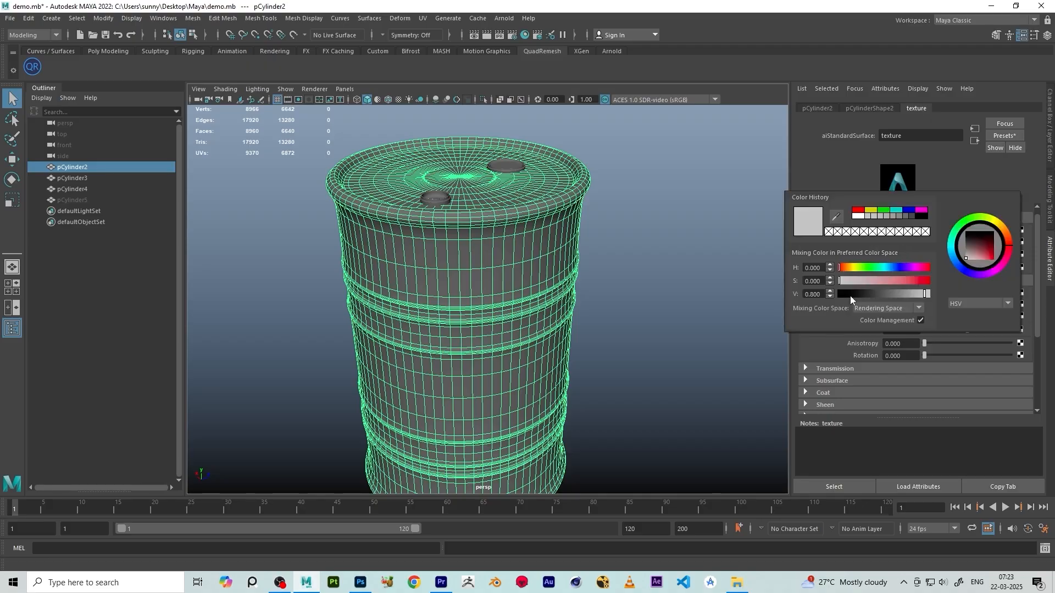
drag(855, 279, 946, 278)
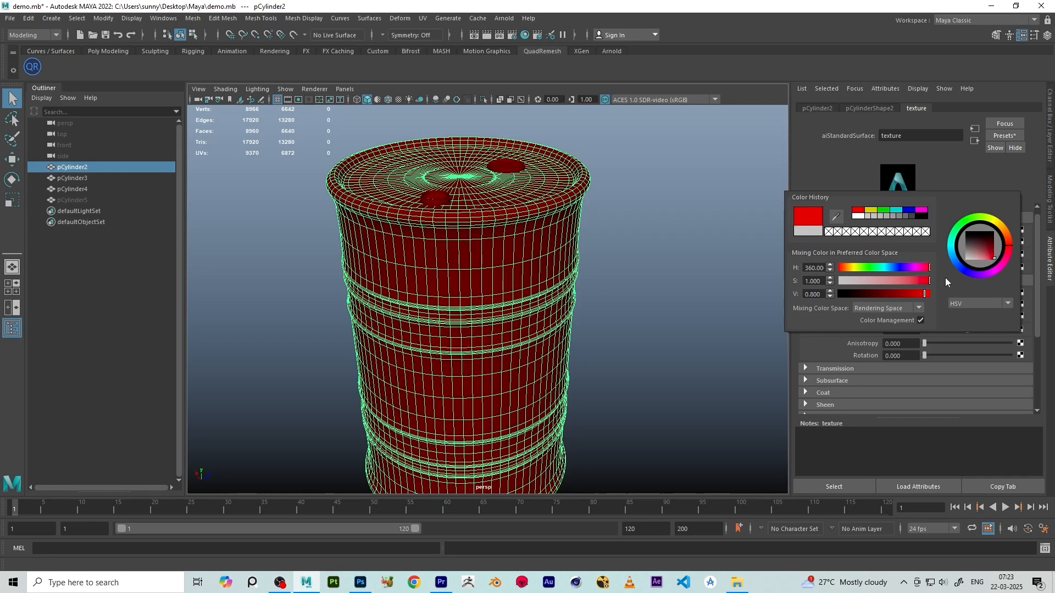
click(707, 265)
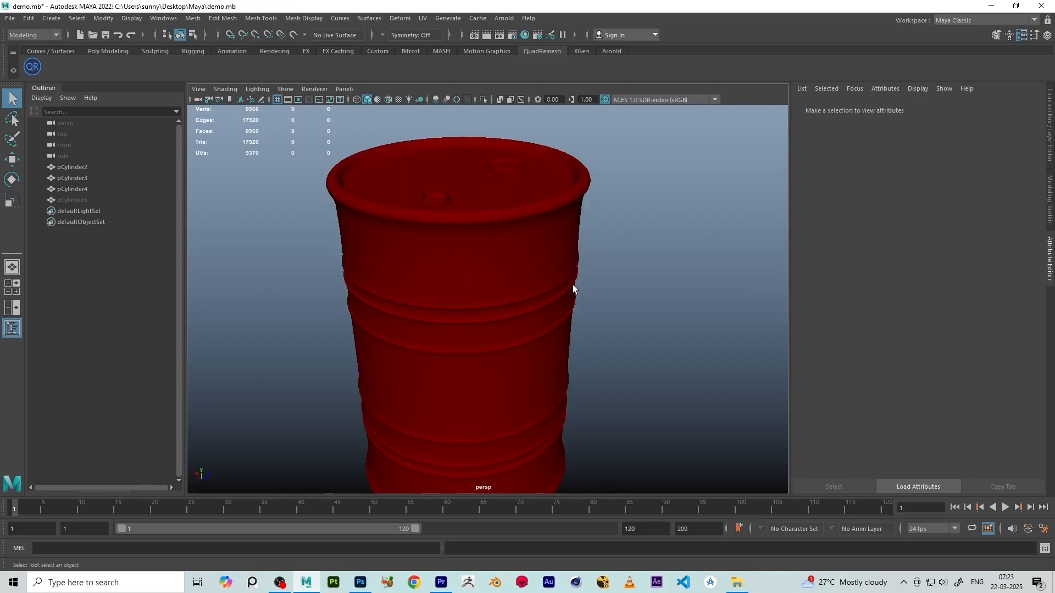
Reselect the barrel body and change its material's base color to green
click(513, 255)
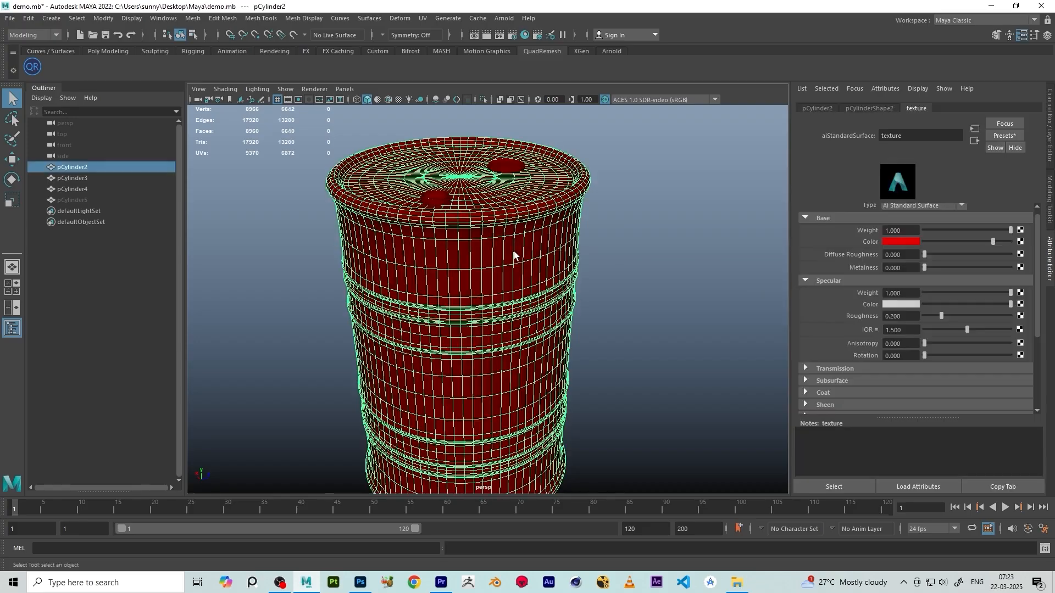
click(891, 241)
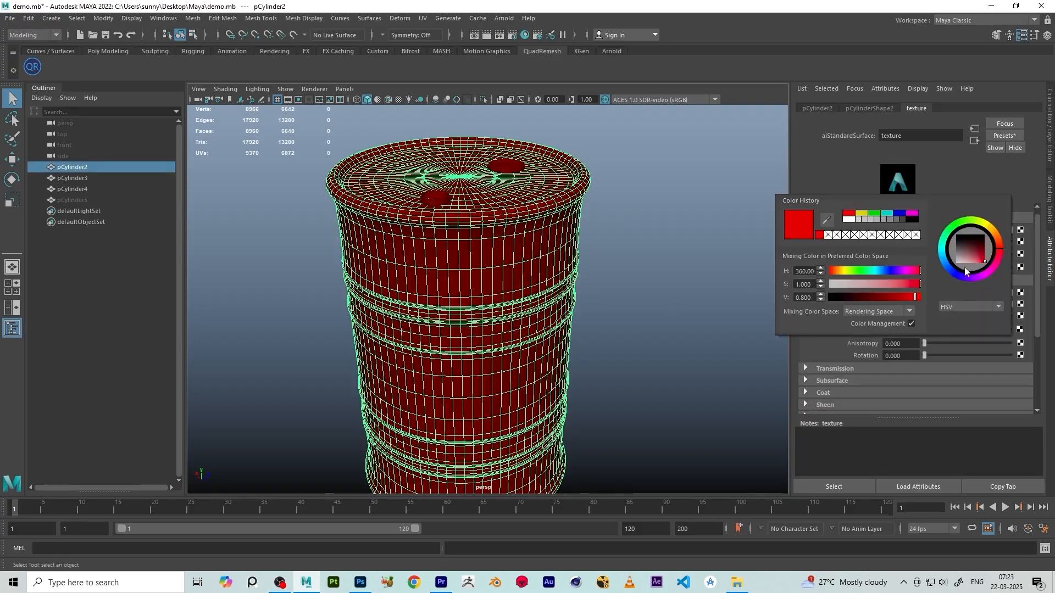
click(959, 222)
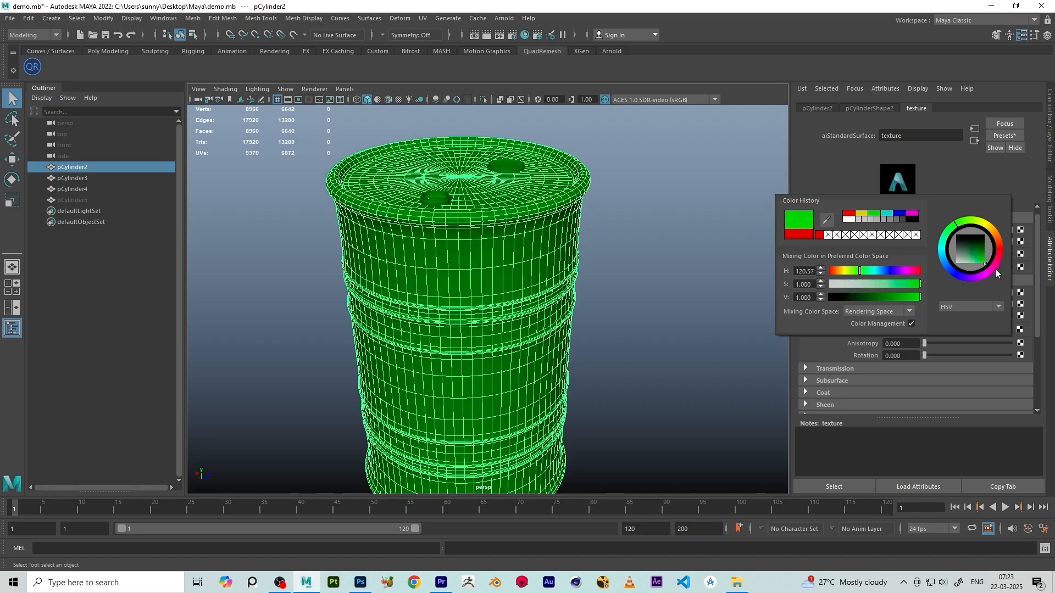
click(618, 234)
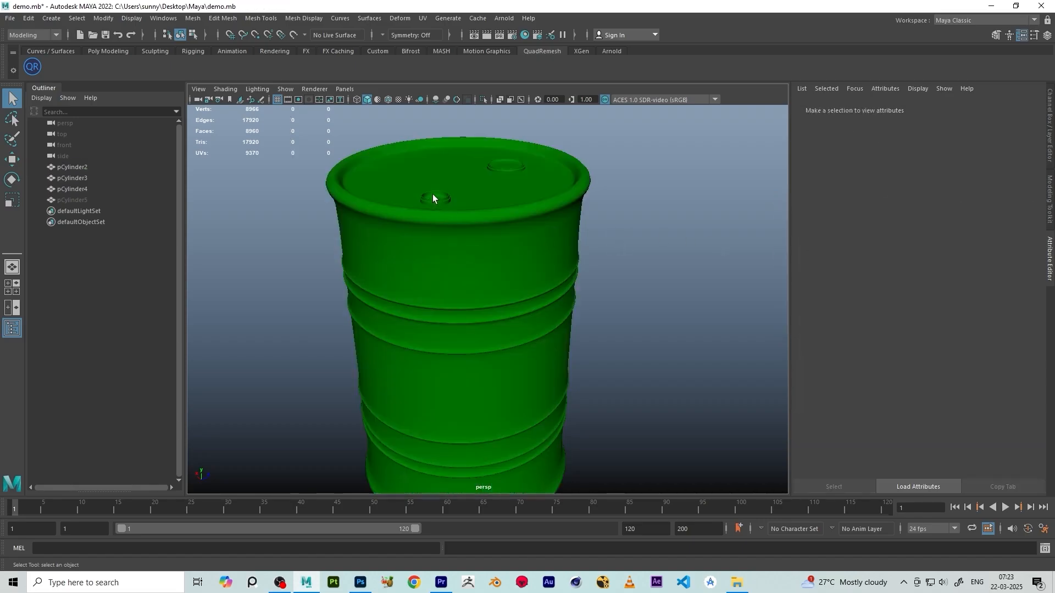
Reselect the barrel body and connect a File texture node to its material's base color
click(467, 219)
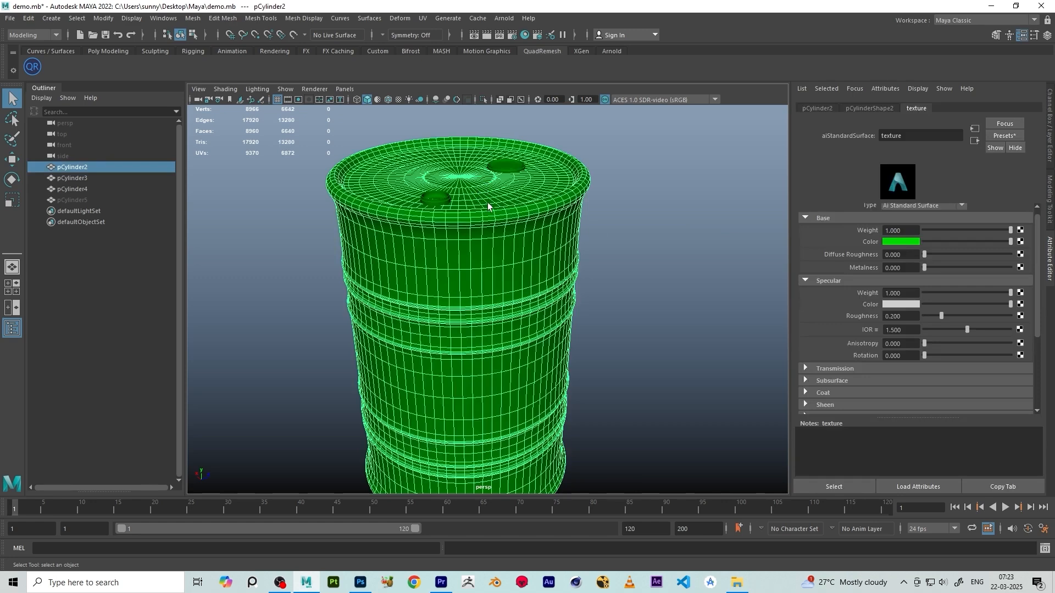
alt+drag(488, 198, 545, 278)
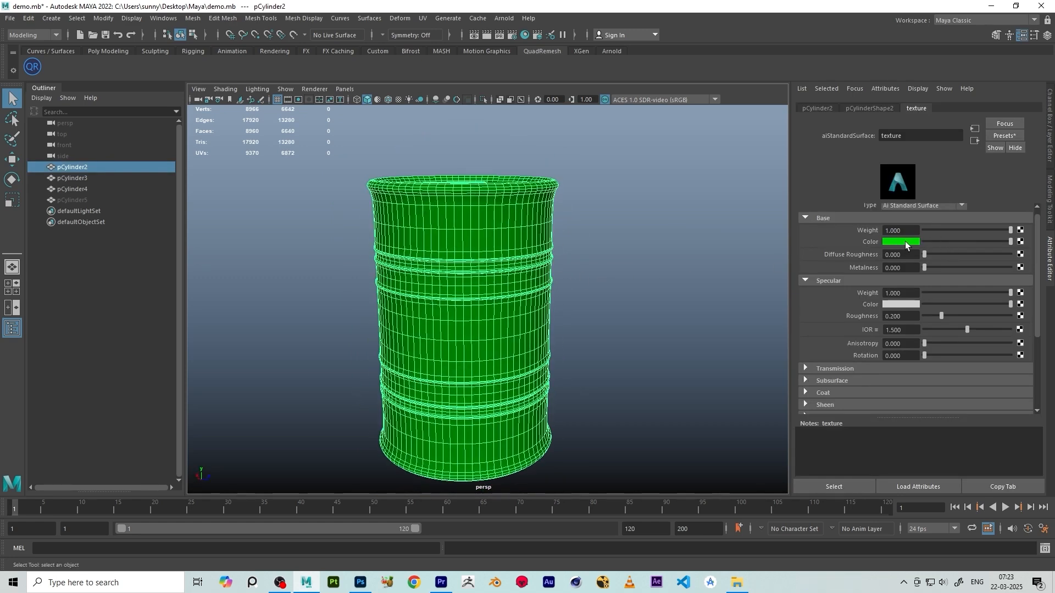
click(1020, 242)
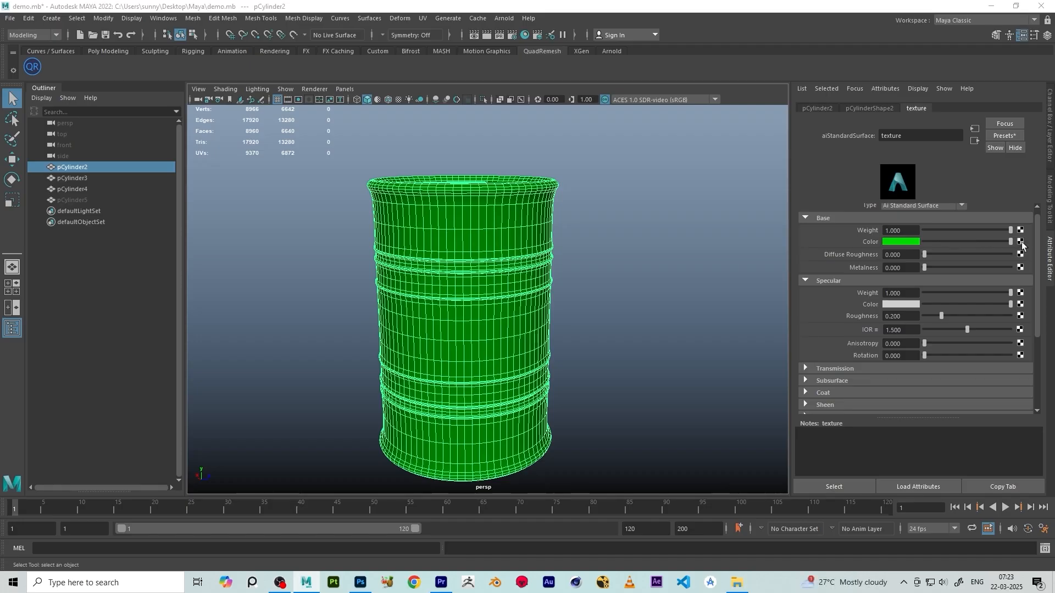
drag(422, 206, 403, 146)
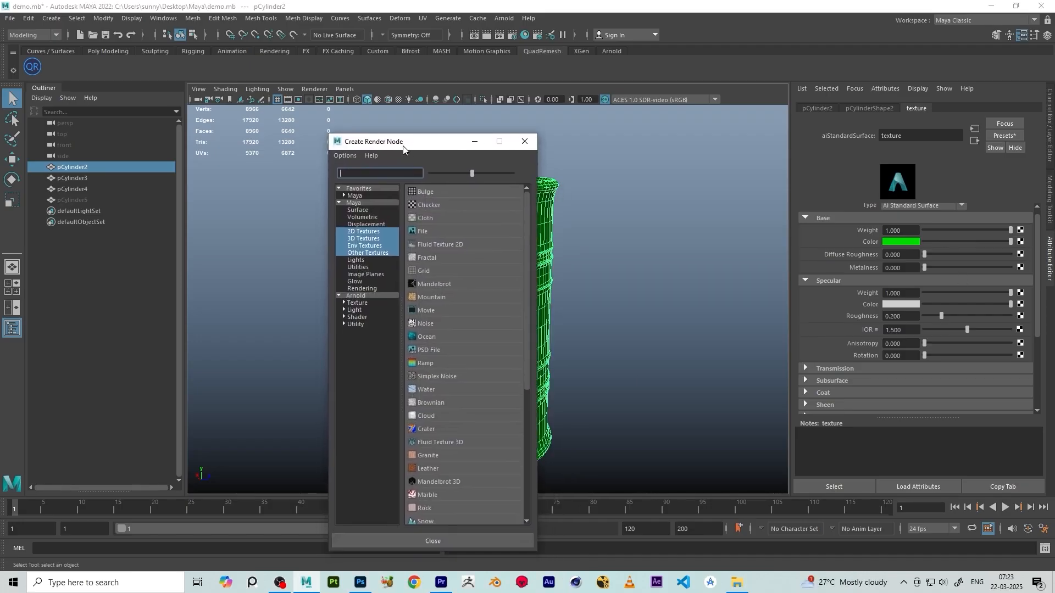
click(418, 232)
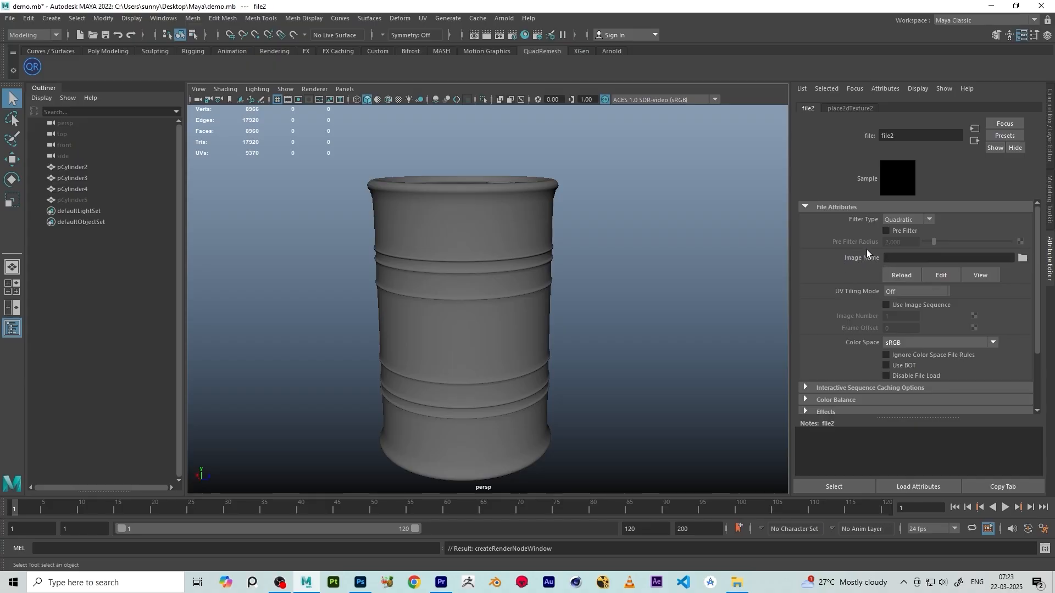
Load model_1_texture_BaseColor.png from the Desktop\Maya\texture folder as the file node's image
click(1022, 257)
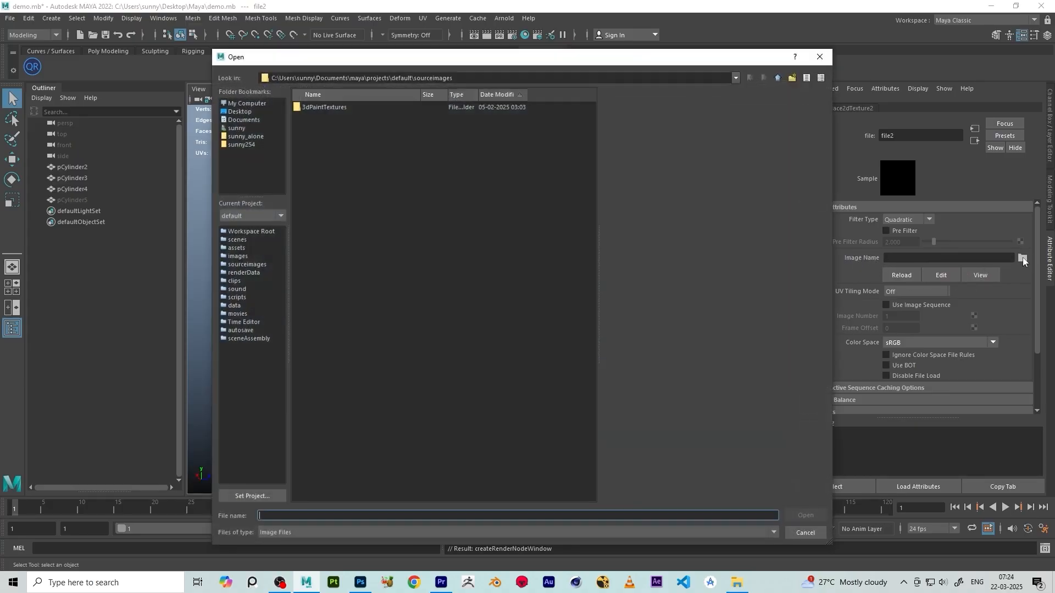
click(239, 112)
double_click(309, 117)
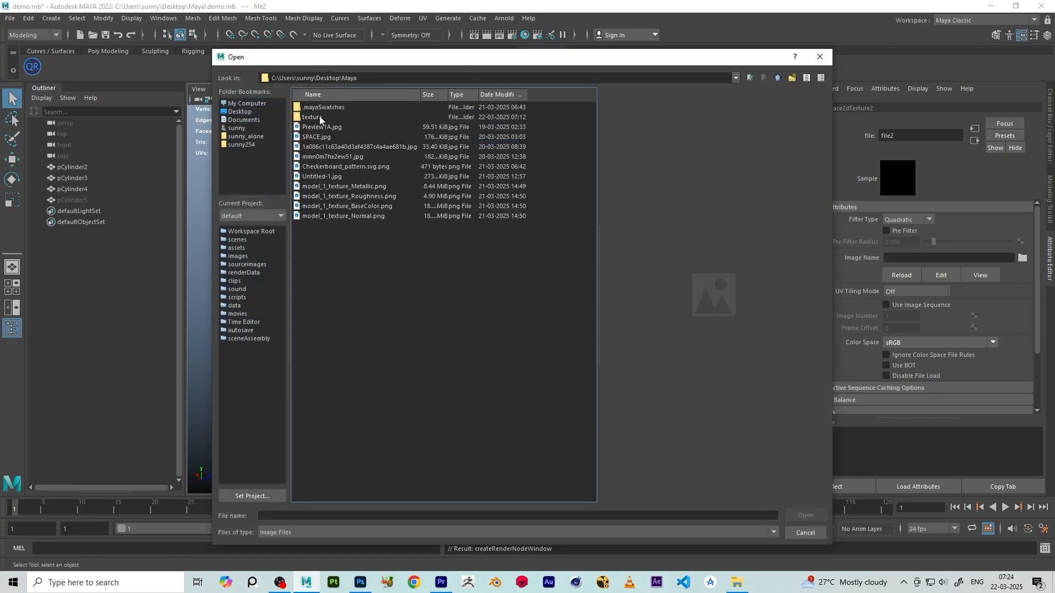
click(316, 118)
double_click(316, 118)
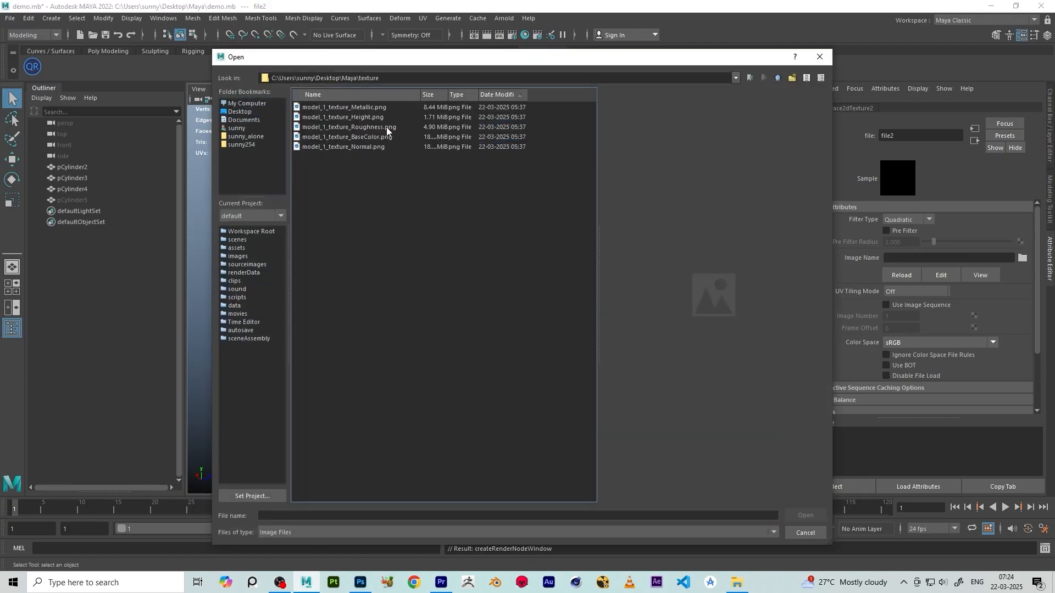
click(357, 110)
click(358, 117)
click(358, 126)
click(360, 135)
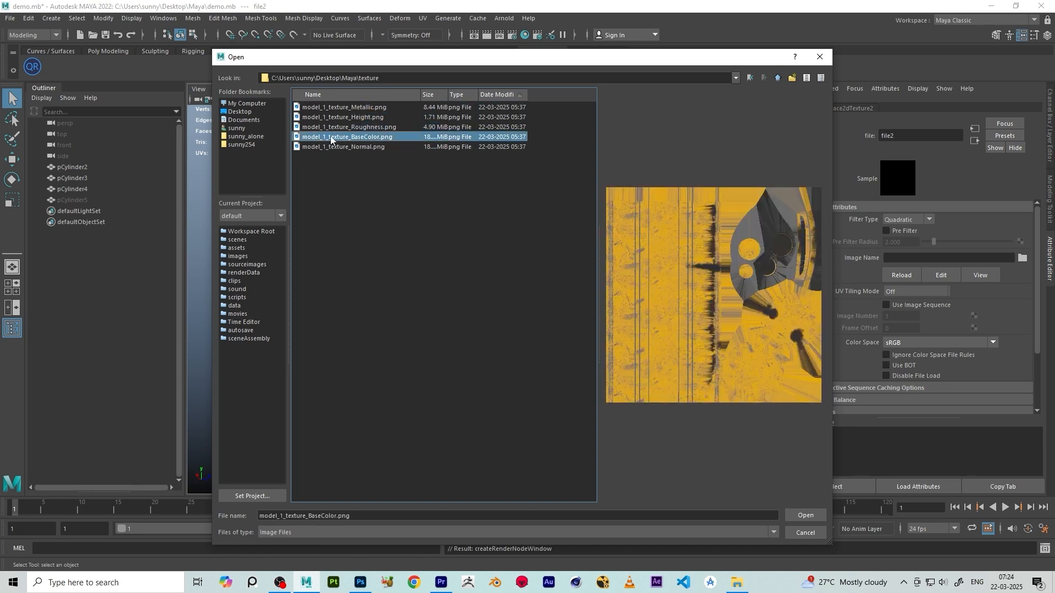
click(798, 516)
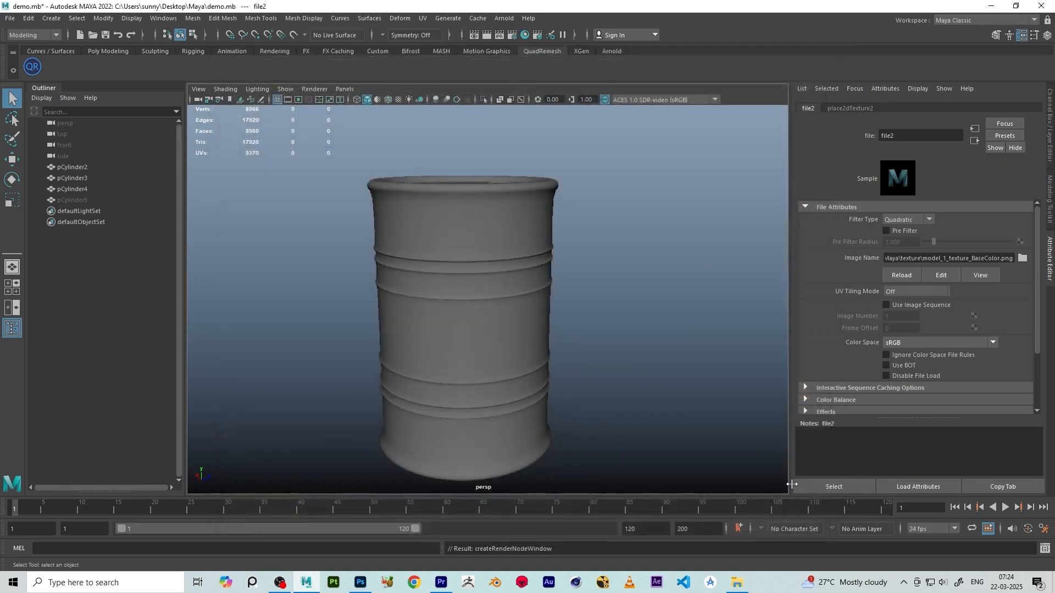
Inspect the barrel from several angles and check the base color connection on its material
scroll(435, 247, down, 4)
alt+drag(435, 246, 661, 187)
click(660, 186)
drag(557, 217, 555, 223)
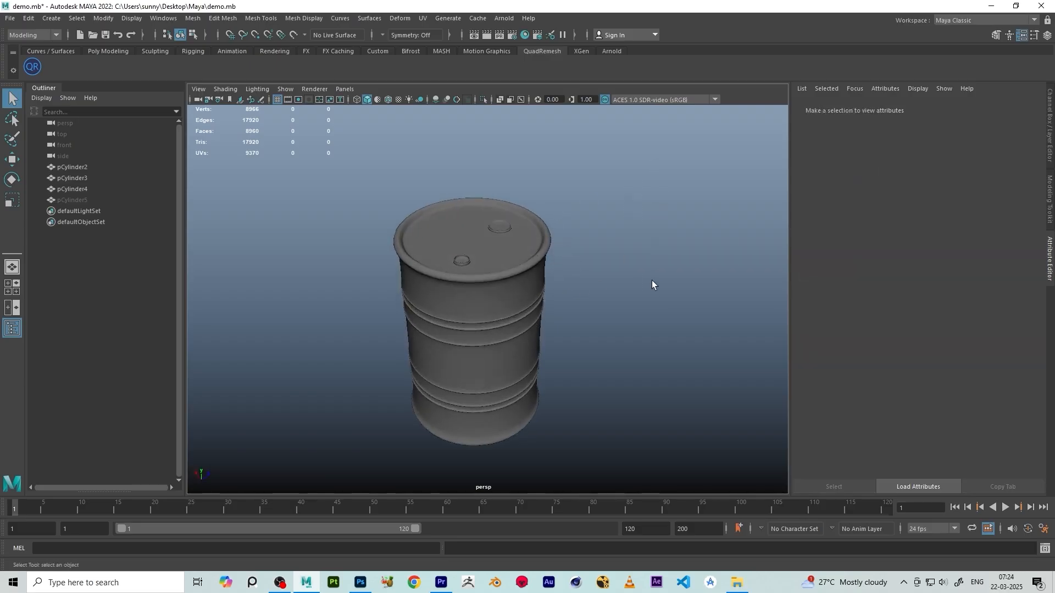
drag(641, 337, 679, 215)
drag(661, 196, 694, 338)
drag(654, 254, 644, 190)
drag(551, 218, 536, 238)
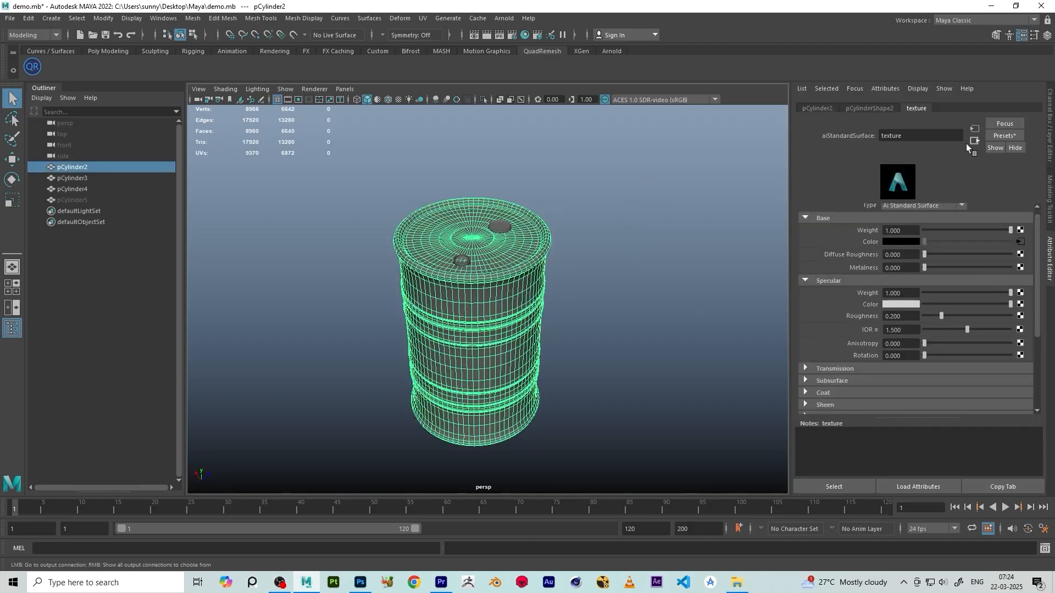
click(1020, 242)
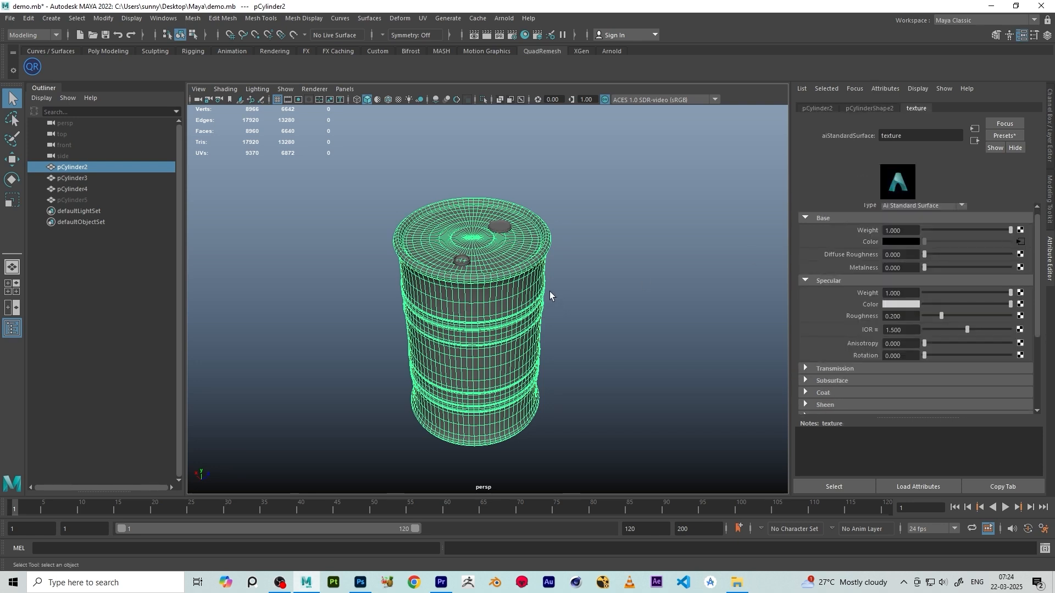
scroll(500, 279, up, 2)
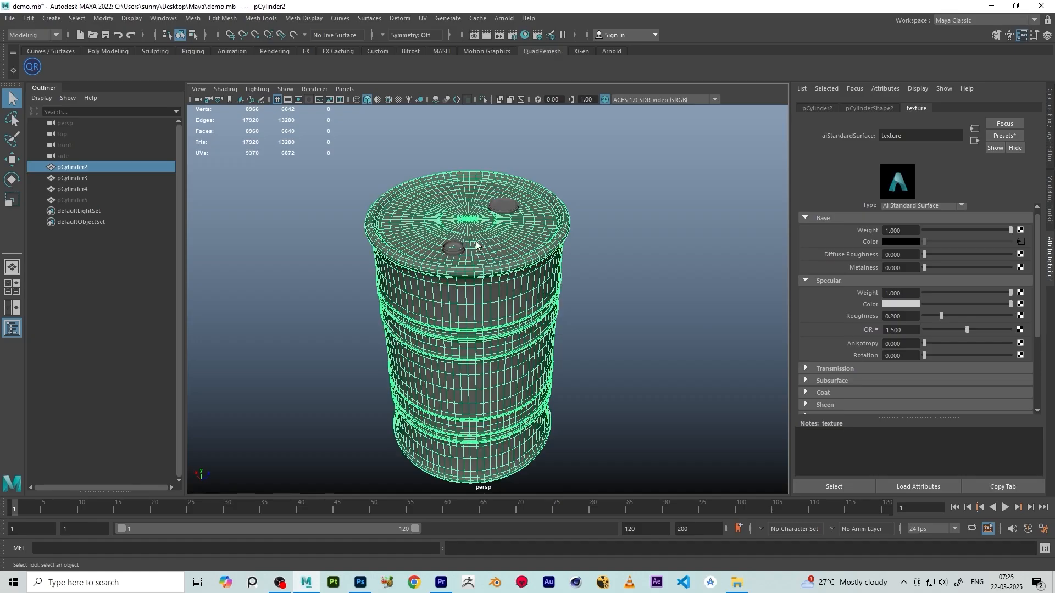
alt+drag(613, 307, 605, 288)
click(605, 288)
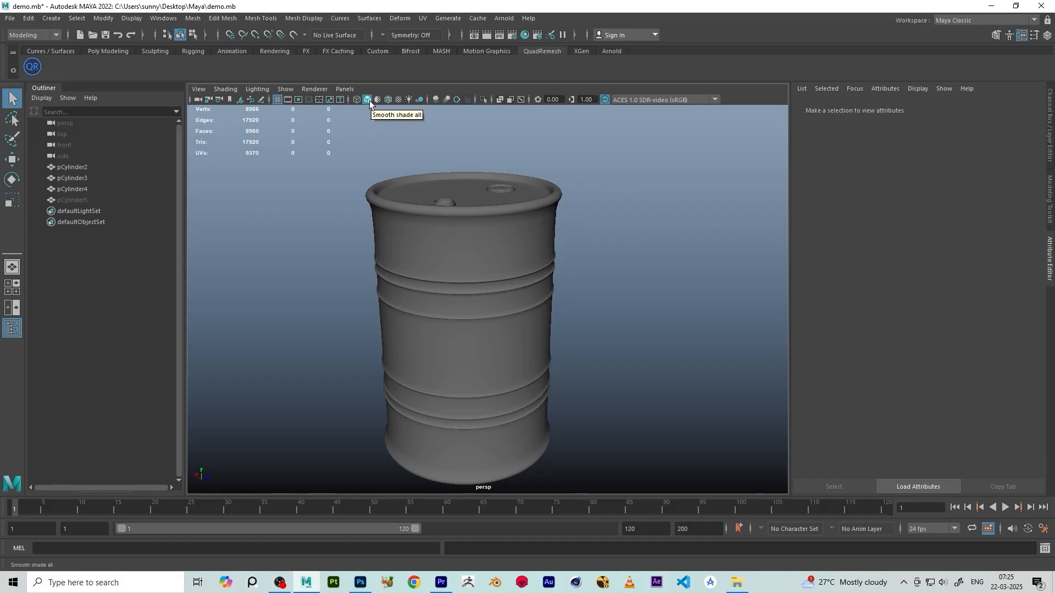
Turn on textured display in the viewport and view the base color map on the barrel
mouse_move(617, 226)
alt+mouse_down()
mouse_move(620, 262)
mouse_move(620, 235)
alt+mouse_up()
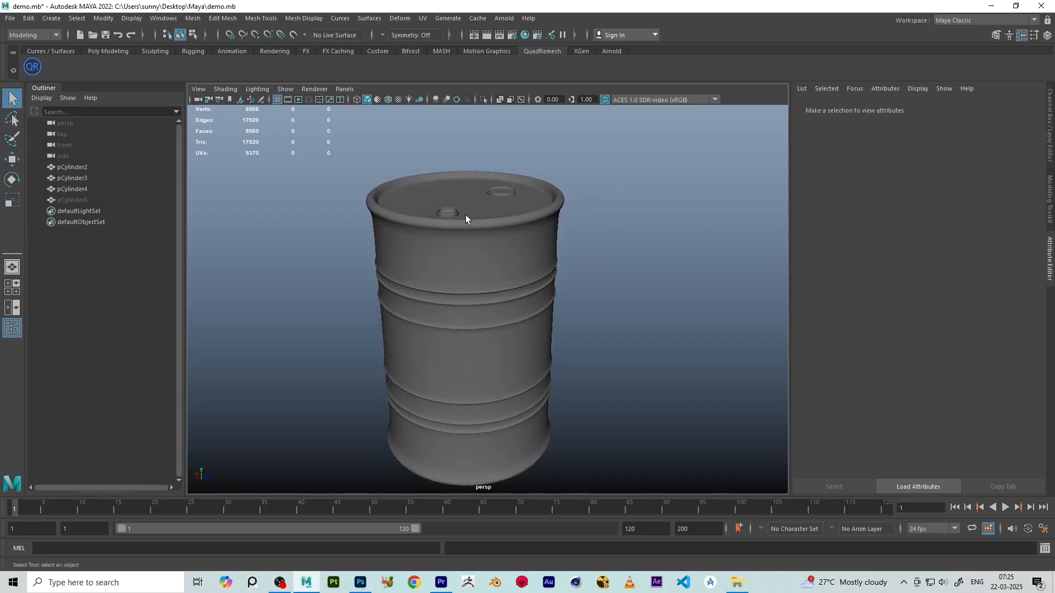
click(400, 99)
mouse_move(525, 275)
alt+mouse_down()
mouse_move(598, 288)
mouse_move(592, 241)
mouse_move(582, 285)
mouse_move(535, 258)
mouse_move(544, 278)
alt+mouse_up()
alt+drag(525, 313, 541, 296)
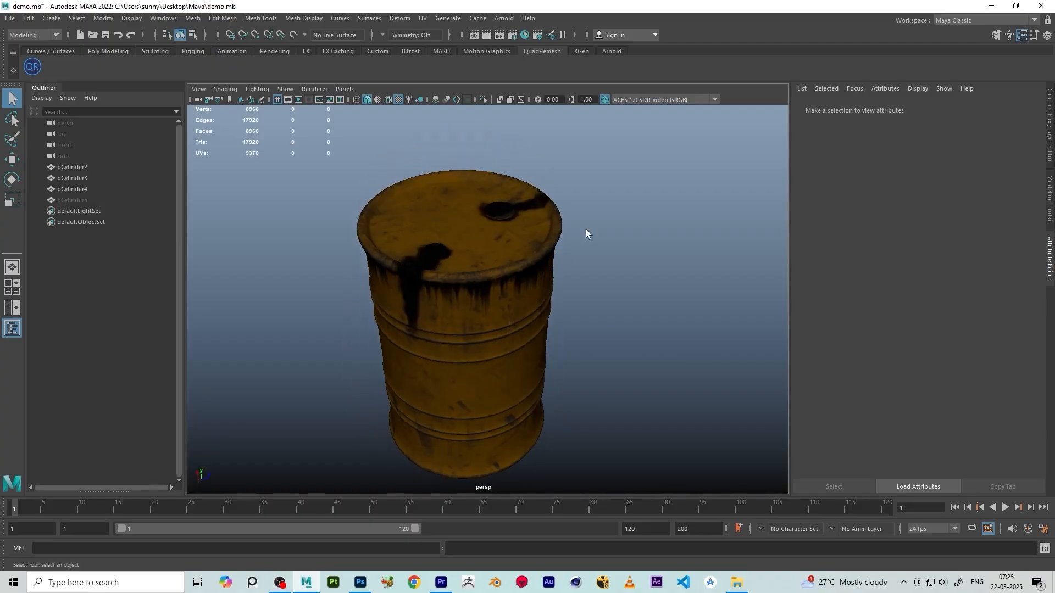
click(545, 258)
click(577, 229)
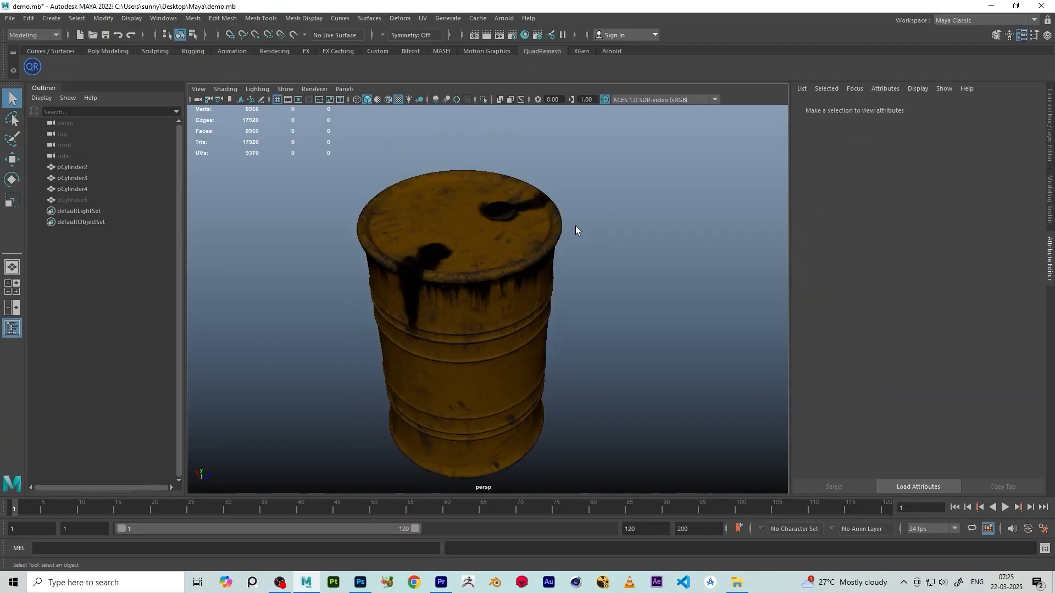
Review the exported base color, height, metallic, normal and roughness maps in the Maya\texture folder in File Explorer
click(535, 255)
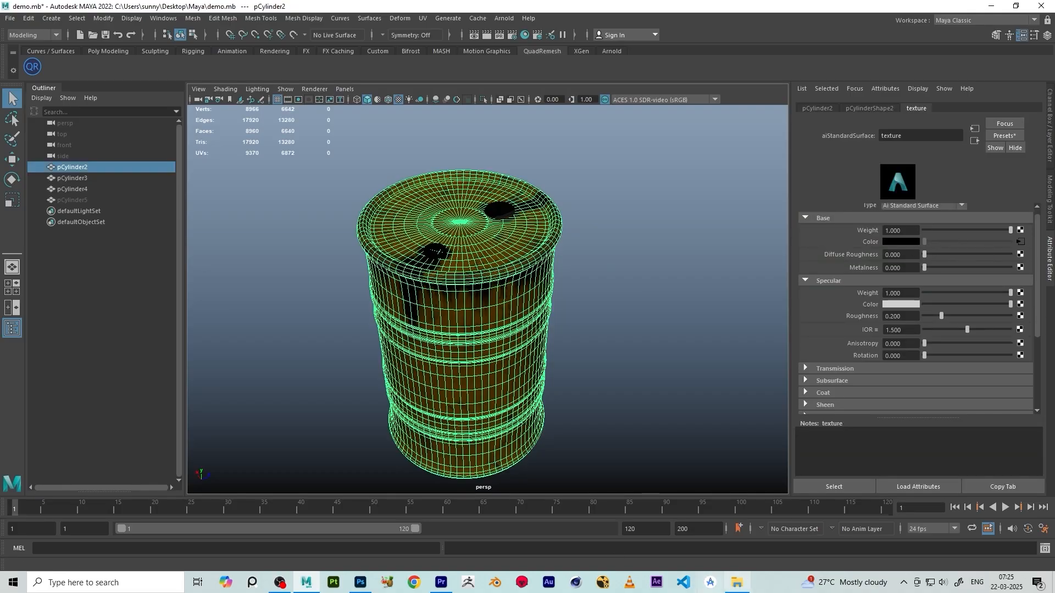
click(737, 583)
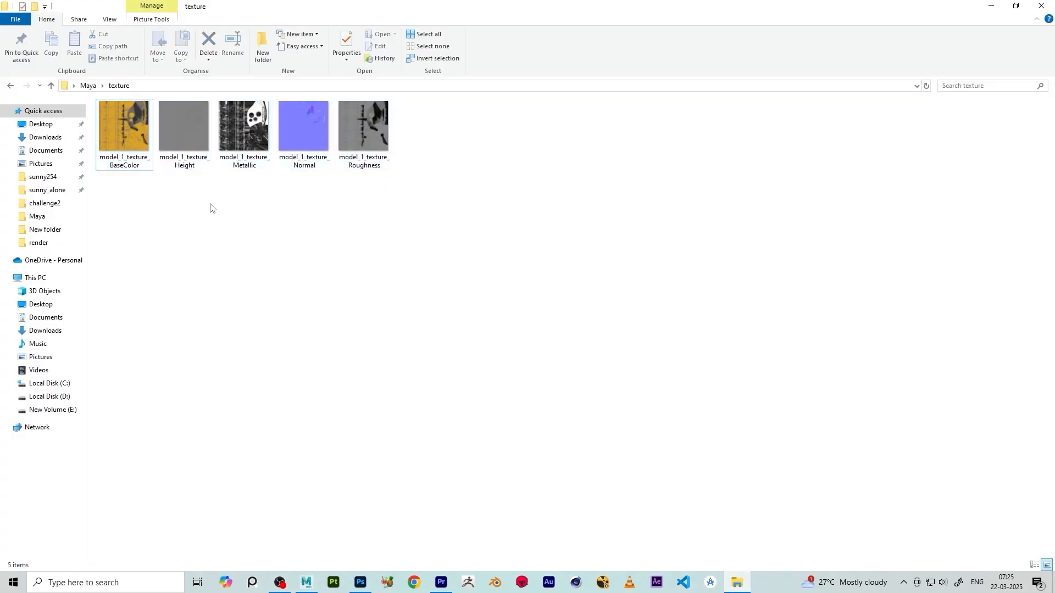
click(171, 137)
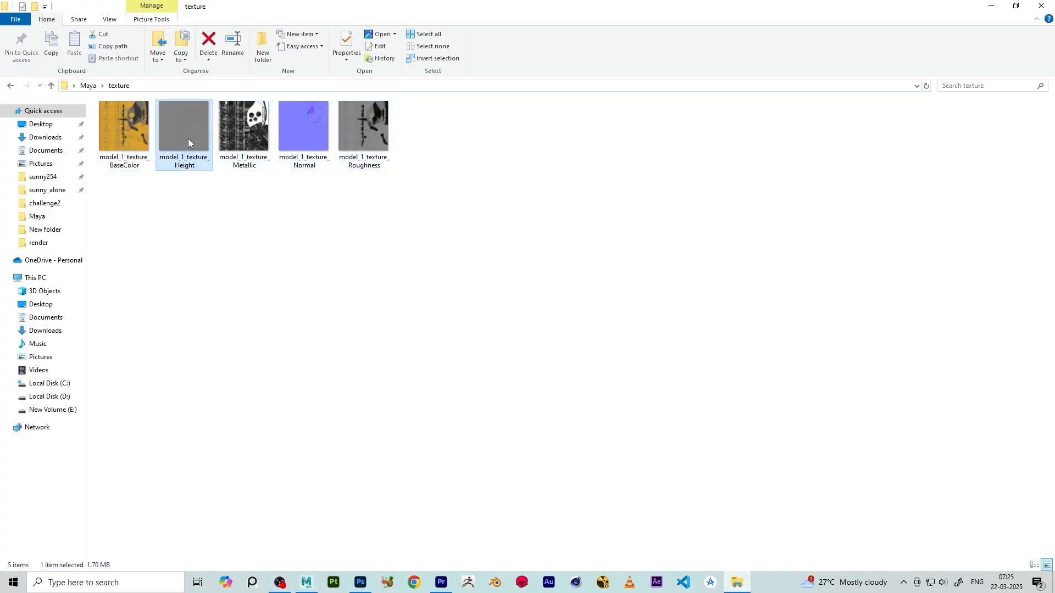
click(292, 140)
click(177, 123)
click(303, 125)
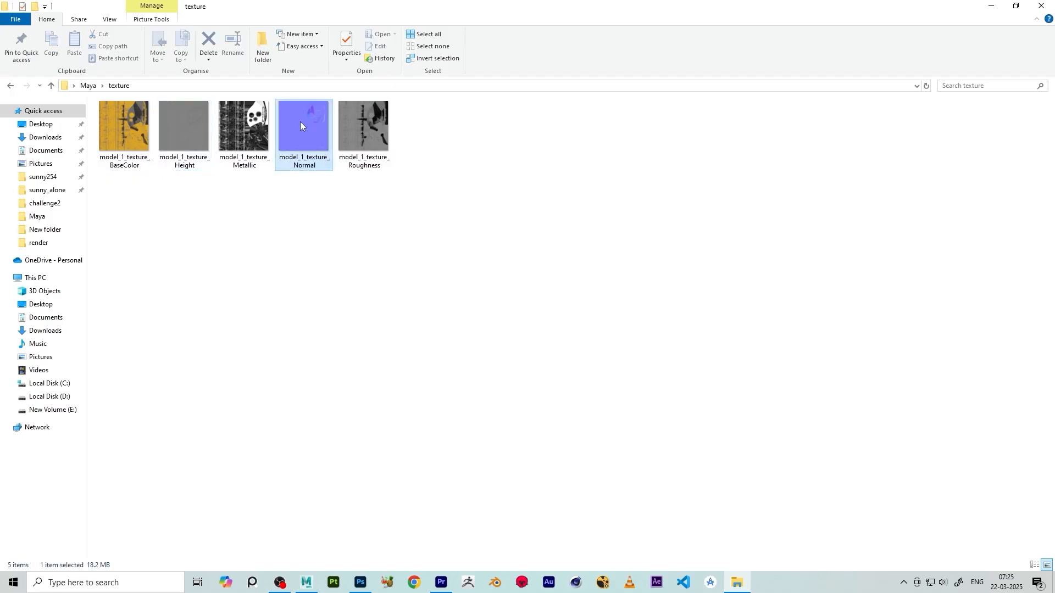
drag(126, 140, 129, 178)
drag(251, 127, 245, 181)
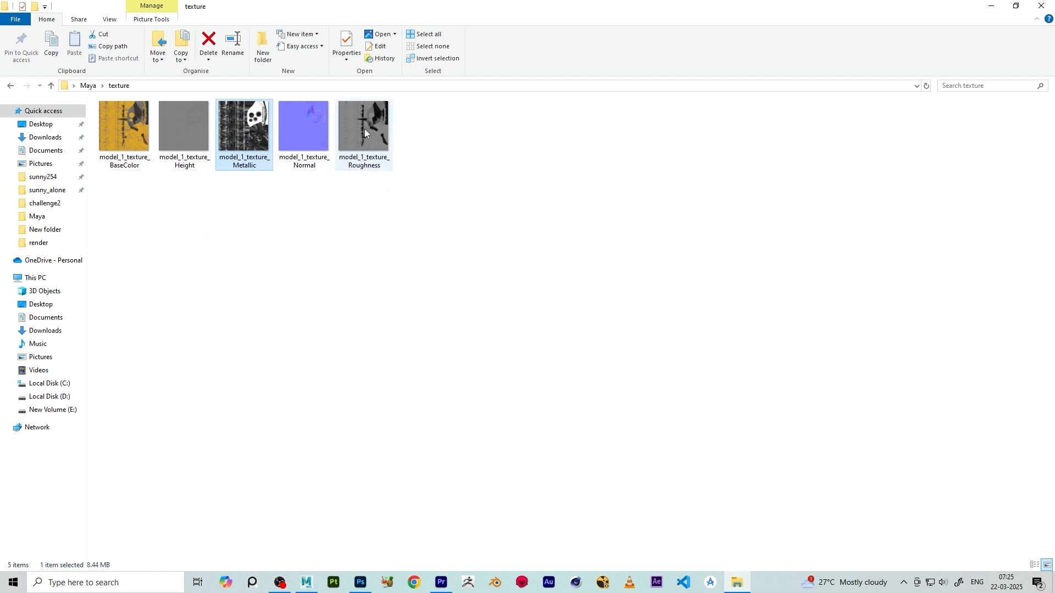
drag(364, 129, 361, 155)
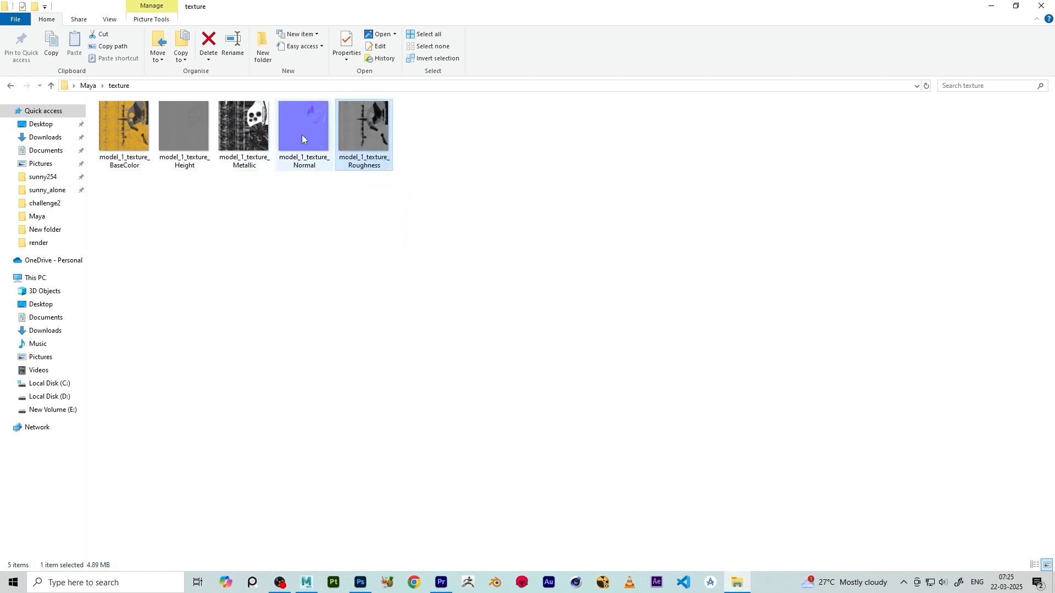
mouse_move(301, 134)
mouse_down()
mouse_move(318, 226)
mouse_move(311, 198)
mouse_move(306, 216)
mouse_move(304, 149)
mouse_up()
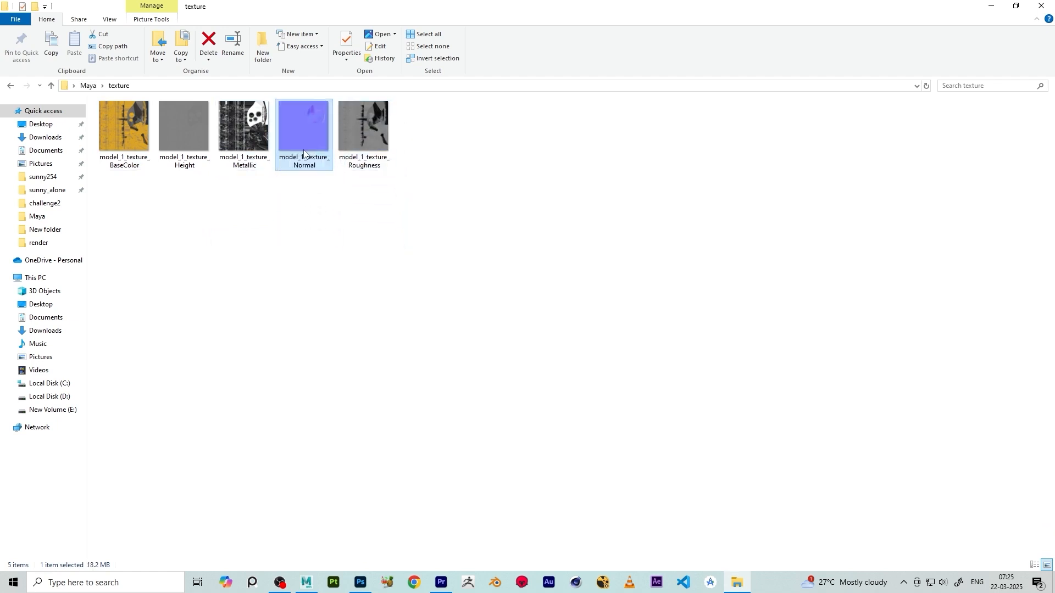
click(128, 136)
click(214, 138)
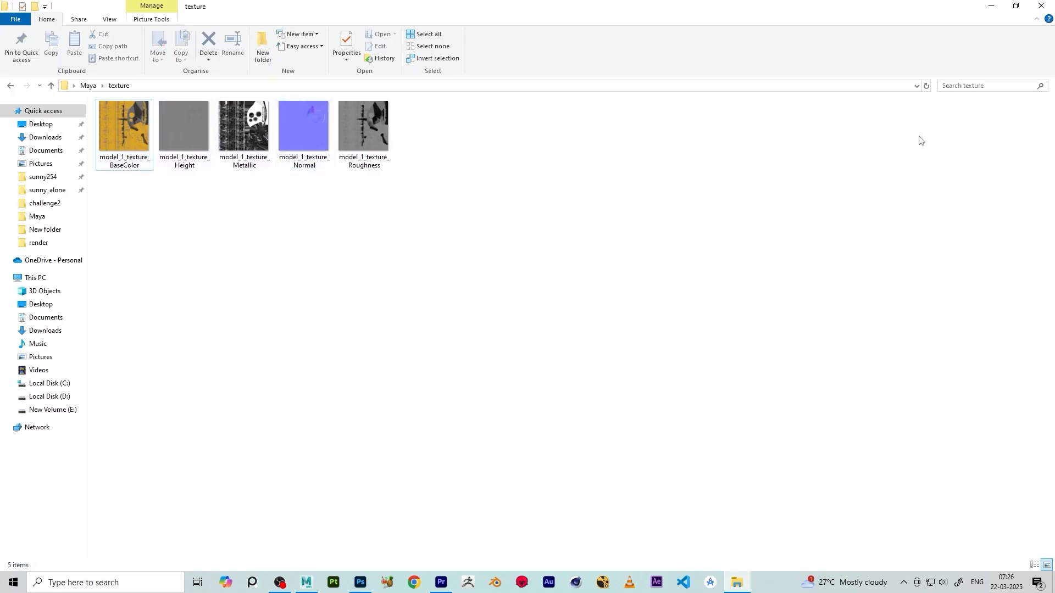
click(992, 5)
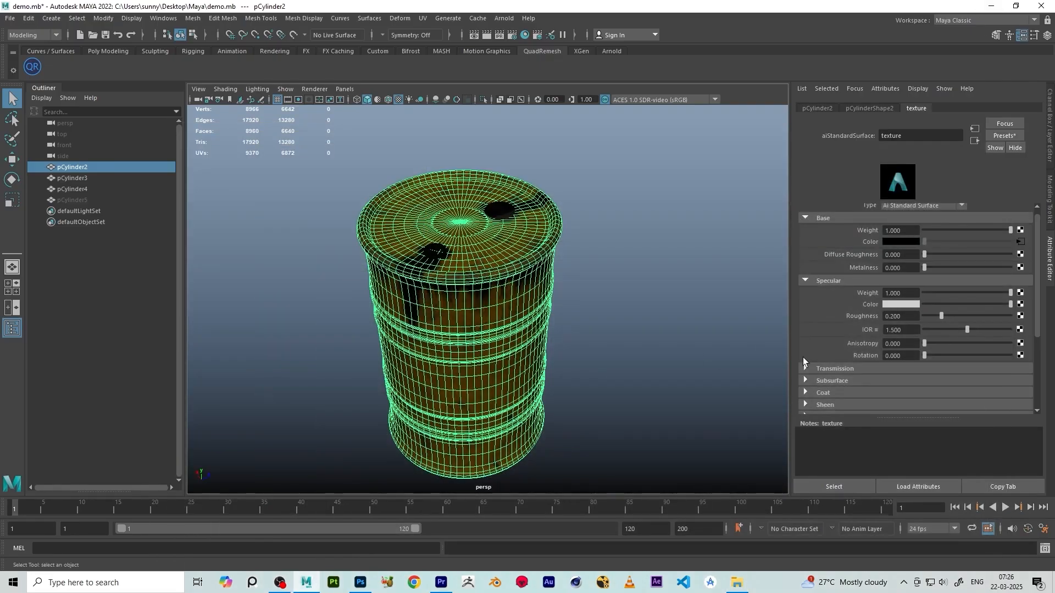
click(591, 229)
drag(535, 268, 534, 270)
click(602, 251)
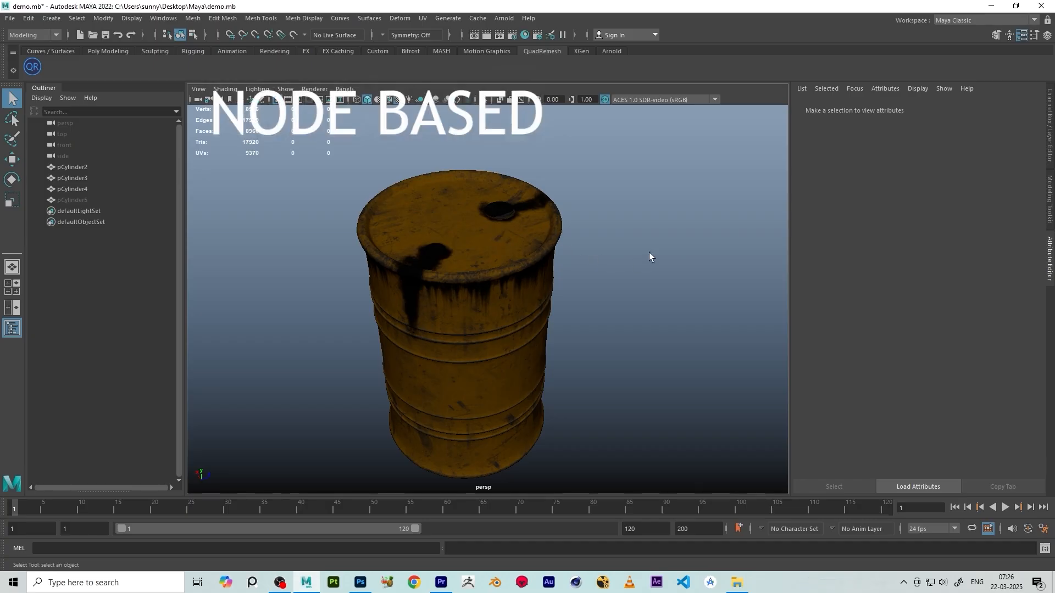
Open the Hypershade and add the aiStandardSurface material named texture to the empty node graph
click(524, 37)
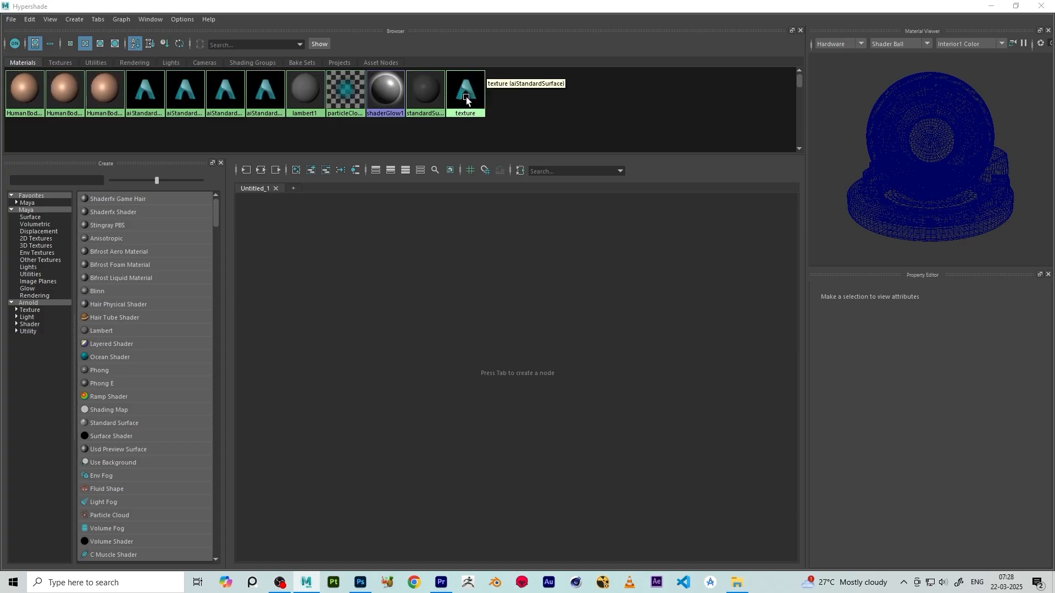
middle_drag(467, 87, 506, 361)
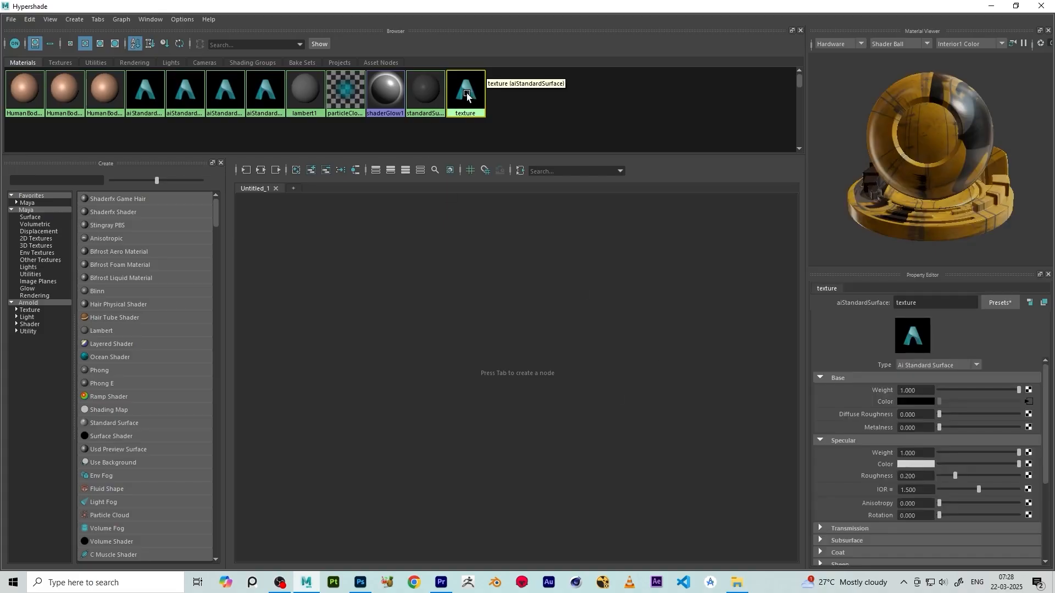
middle_drag(470, 94, 591, 243)
middle_drag(546, 346, 546, 347)
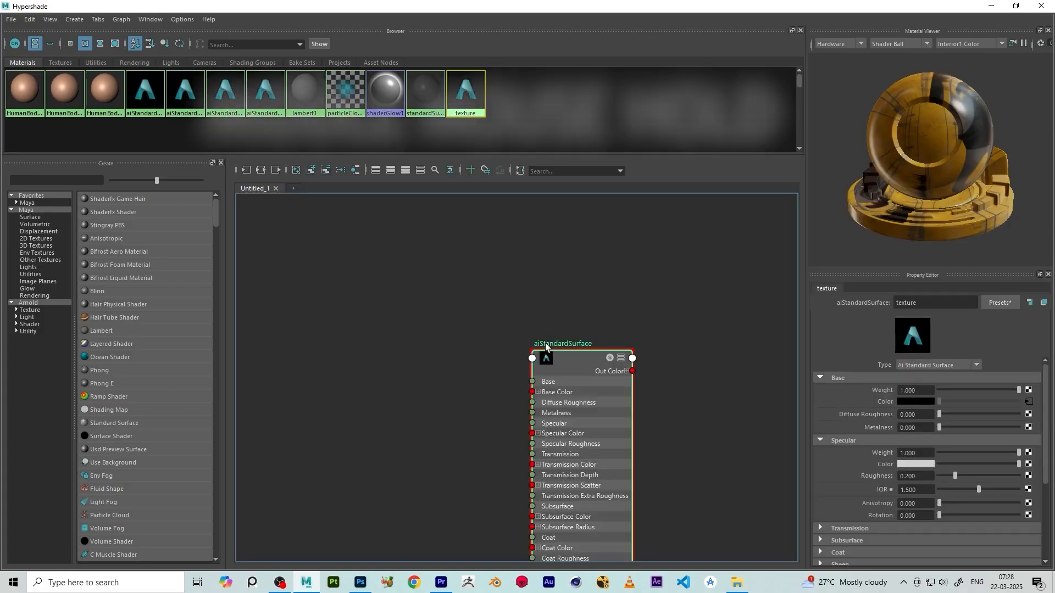
Examine the aiStandardSurface node's input attributes in the graph and its name in the Property Editor
scroll(457, 278, down, 4)
scroll(496, 332, up, 4)
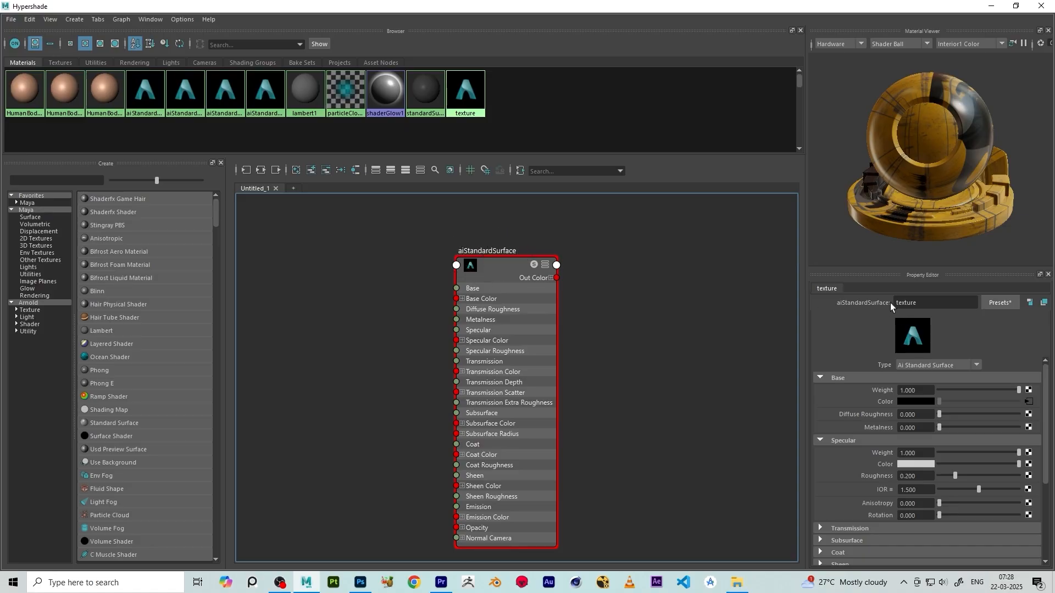
double_click(915, 304)
scroll(471, 283, down, 1)
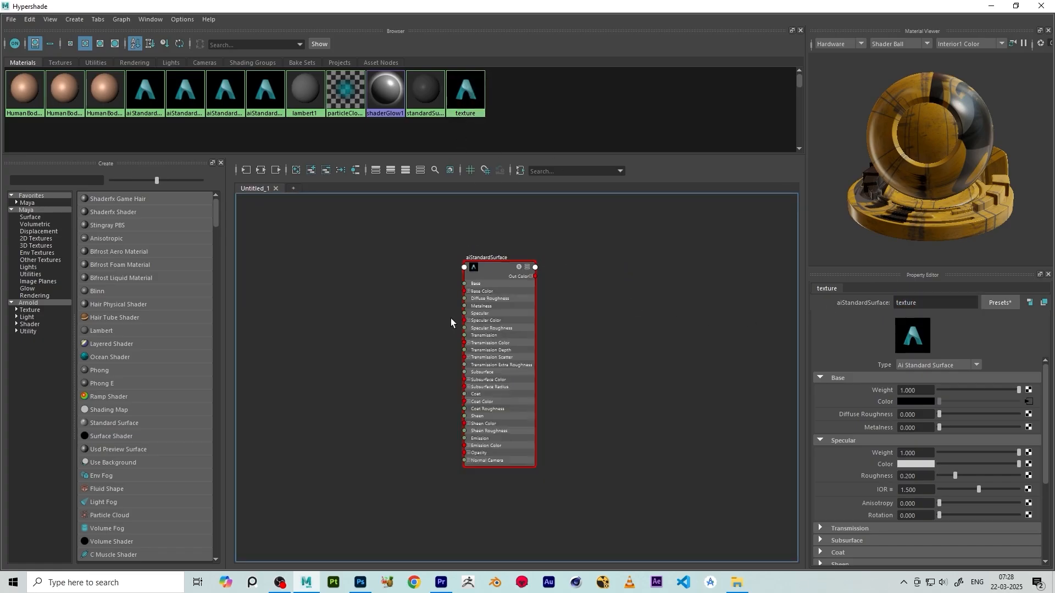
alt+middle_drag(436, 318, 479, 295)
scroll(463, 311, up, 2)
scroll(460, 303, down, 1)
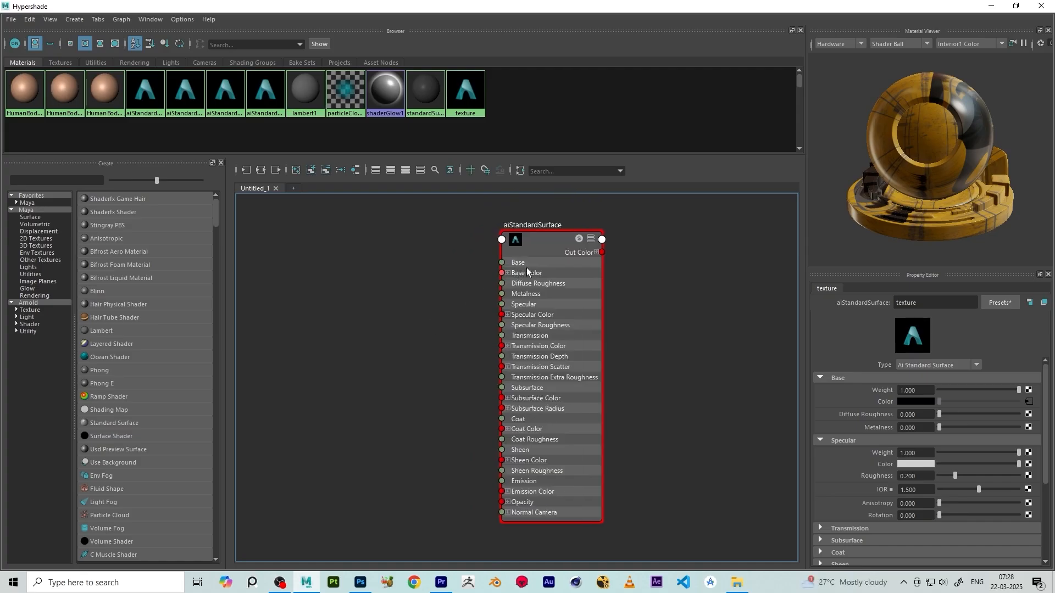
scroll(417, 318, down, 4)
scroll(464, 308, up, 3)
scroll(542, 320, down, 1)
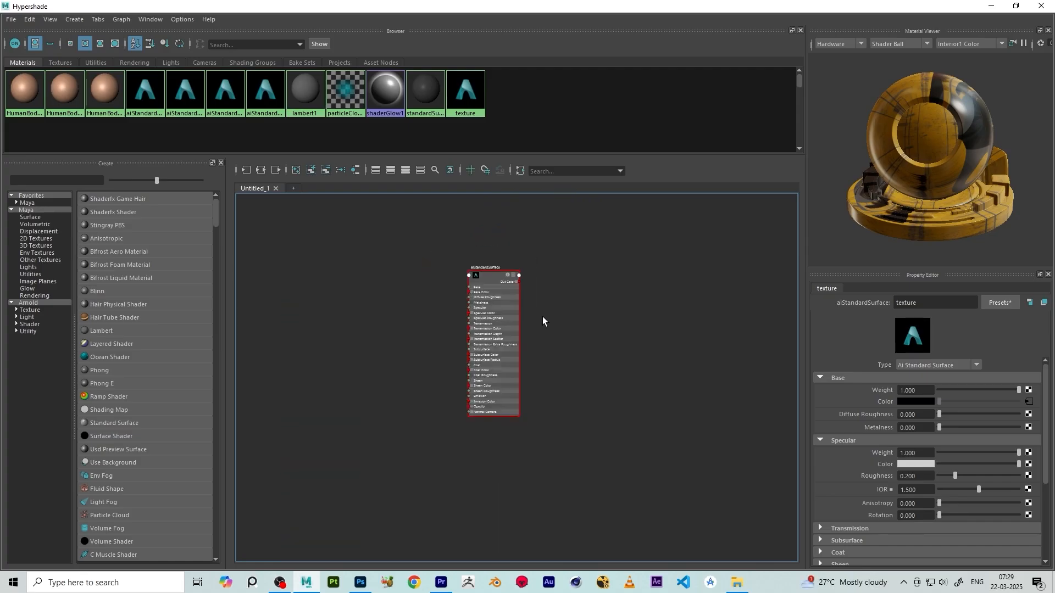
scroll(503, 308, up, 3)
scroll(503, 348, down, 2)
middle_drag(400, 352, 416, 395)
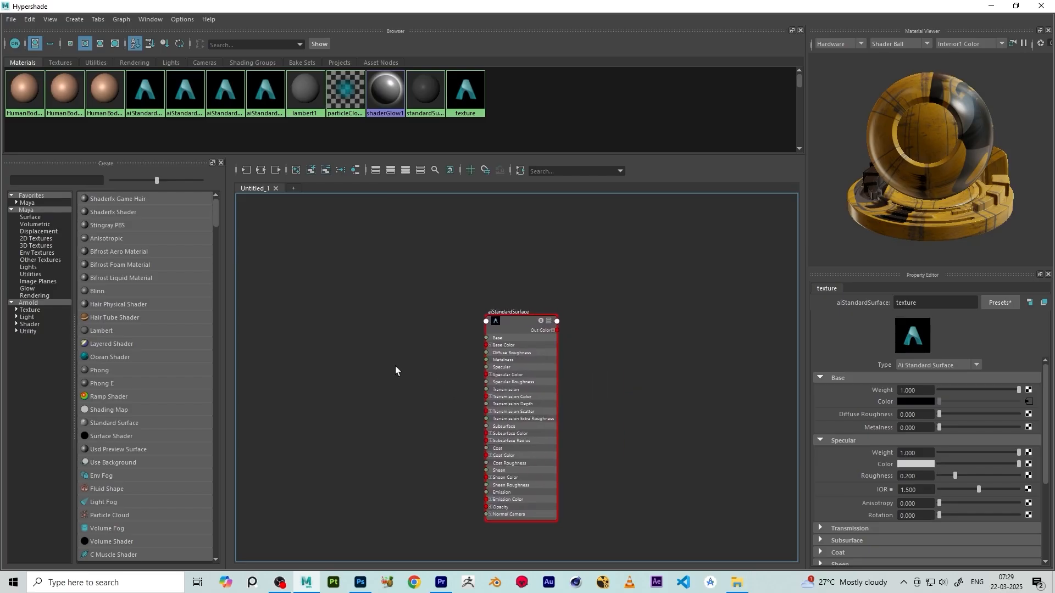
scroll(443, 377, up, 1)
middle_drag(444, 391, 463, 333)
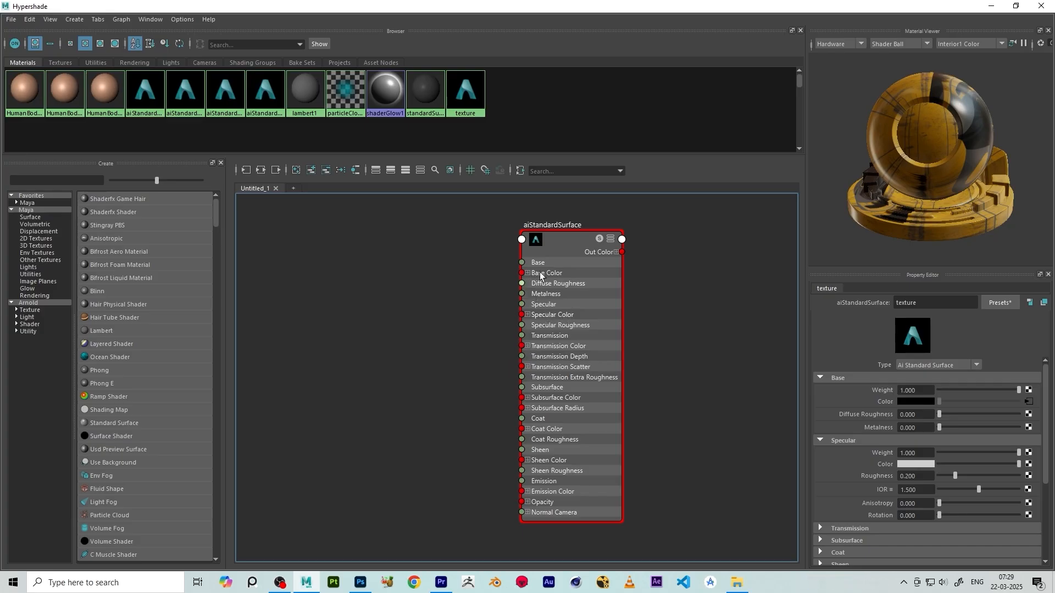
drag(560, 241, 573, 243)
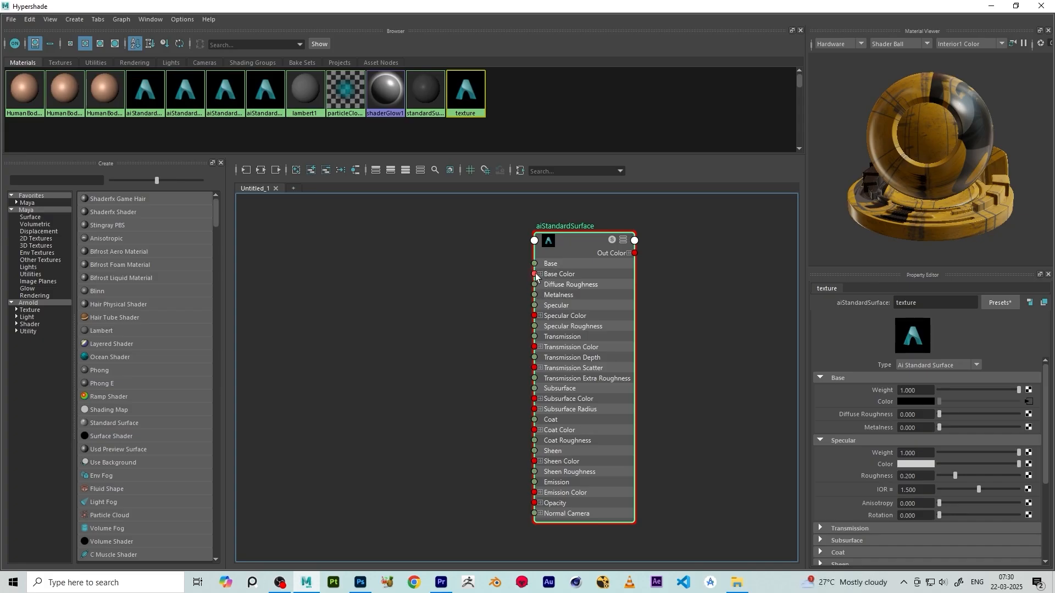
drag(535, 274, 492, 279)
drag(373, 246, 414, 325)
drag(414, 282, 385, 267)
drag(495, 271, 387, 318)
drag(535, 273, 434, 313)
Bring the model_1_texture BaseColor, Metallic, Normal and Roughness images from File Explorer into the Hypershade graph as file nodes, leaving out Height
click(737, 583)
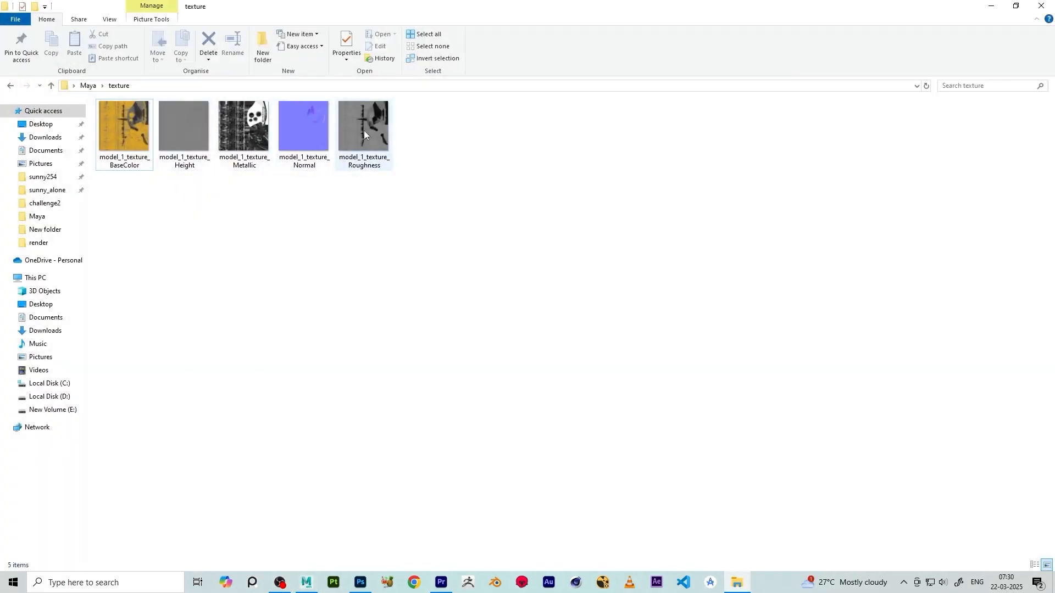
click(367, 124)
ctrl+click(300, 157)
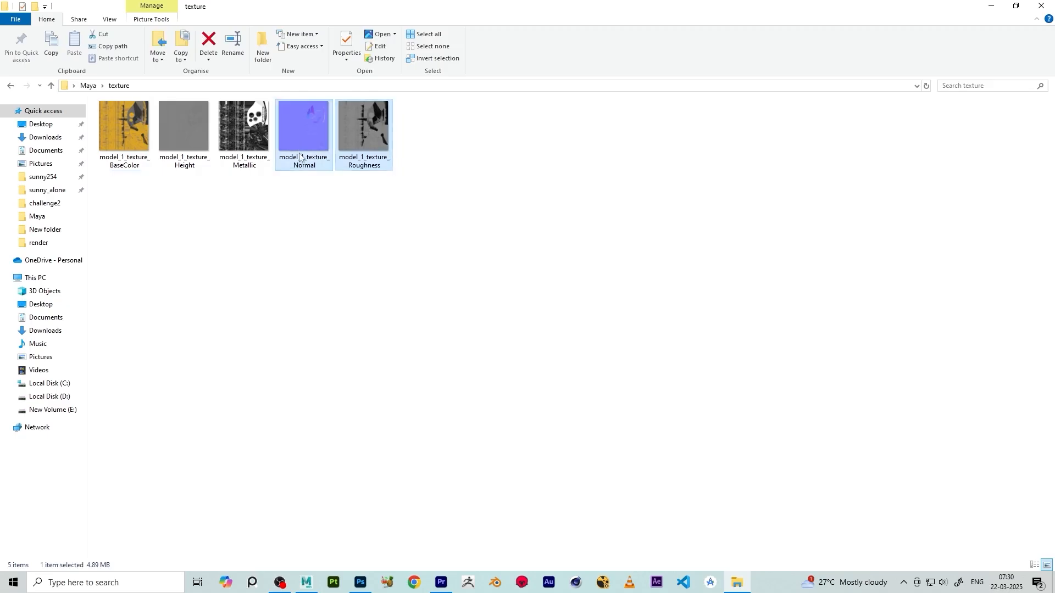
ctrl+click(233, 131)
ctrl+click(100, 125)
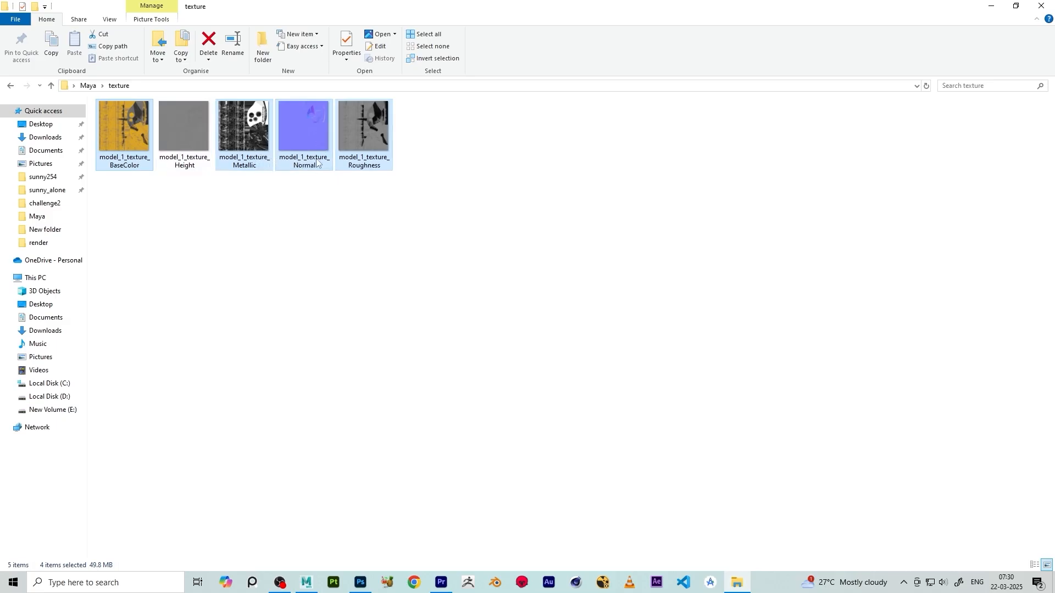
drag(246, 129, 342, 318)
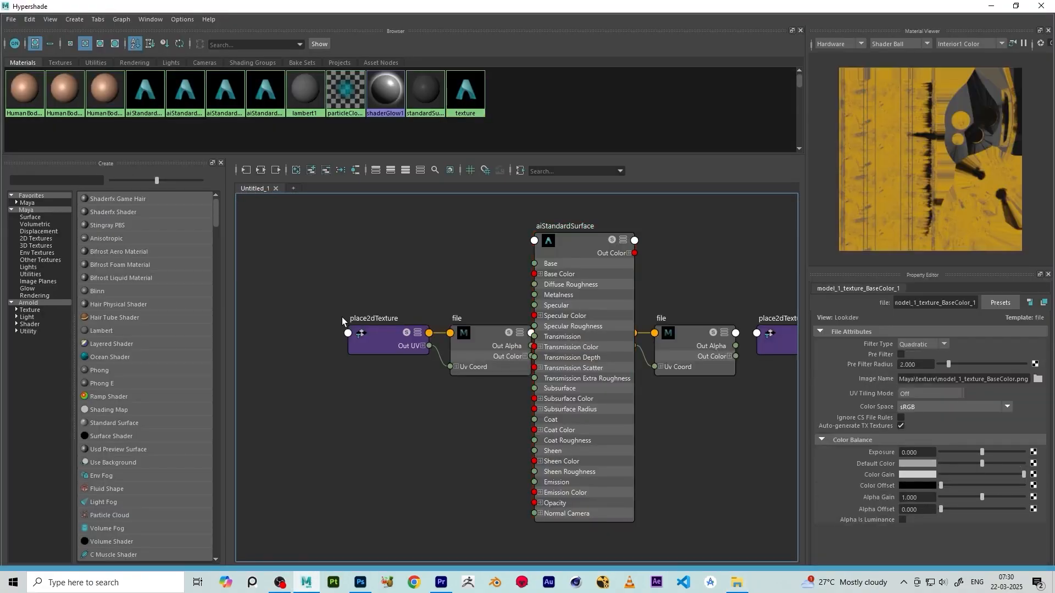
Move the aiStandardSurface node below the row of file texture nodes so they no longer overlap
scroll(419, 301, down, 4)
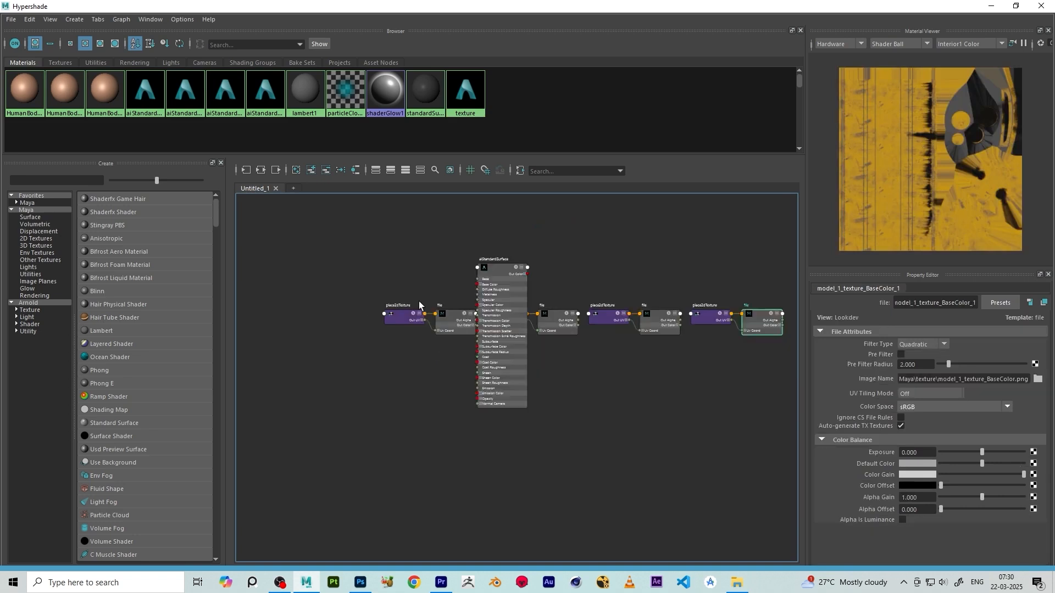
scroll(521, 332, up, 2)
scroll(441, 345, down, 3)
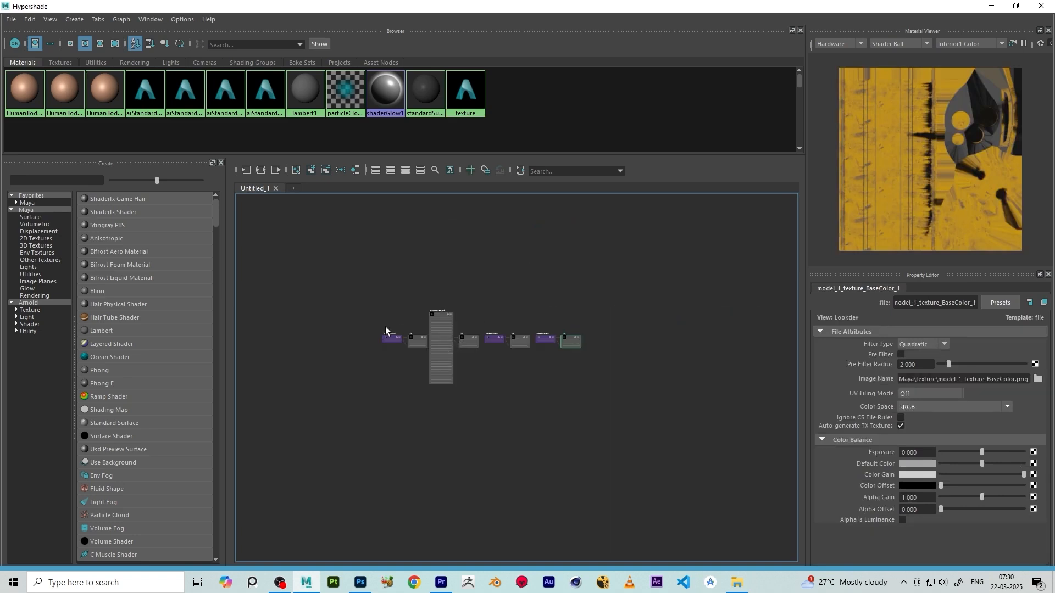
scroll(385, 330, up, 3)
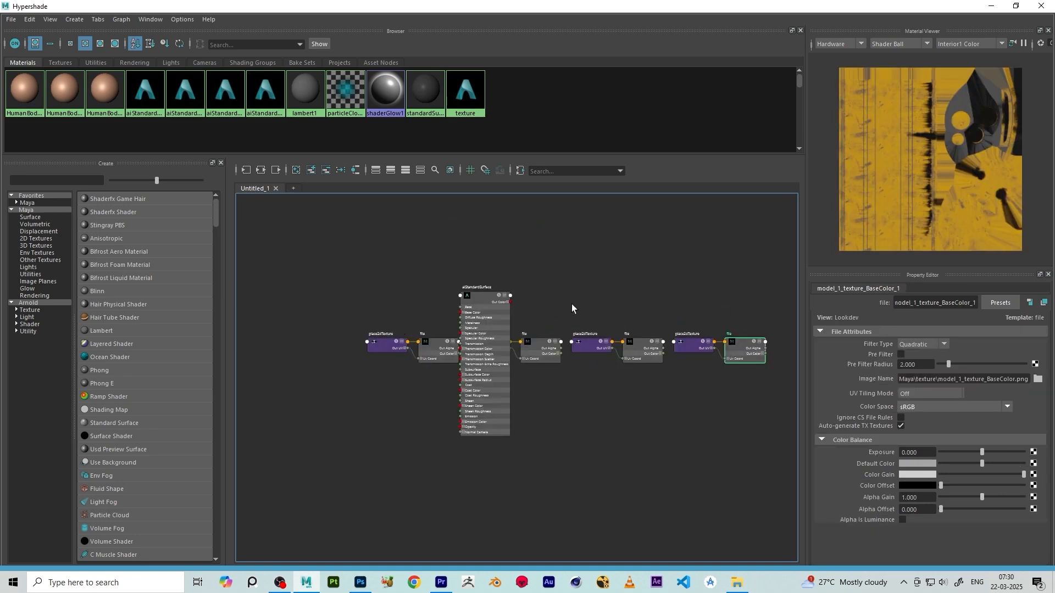
scroll(483, 295, up, 2)
click(480, 294)
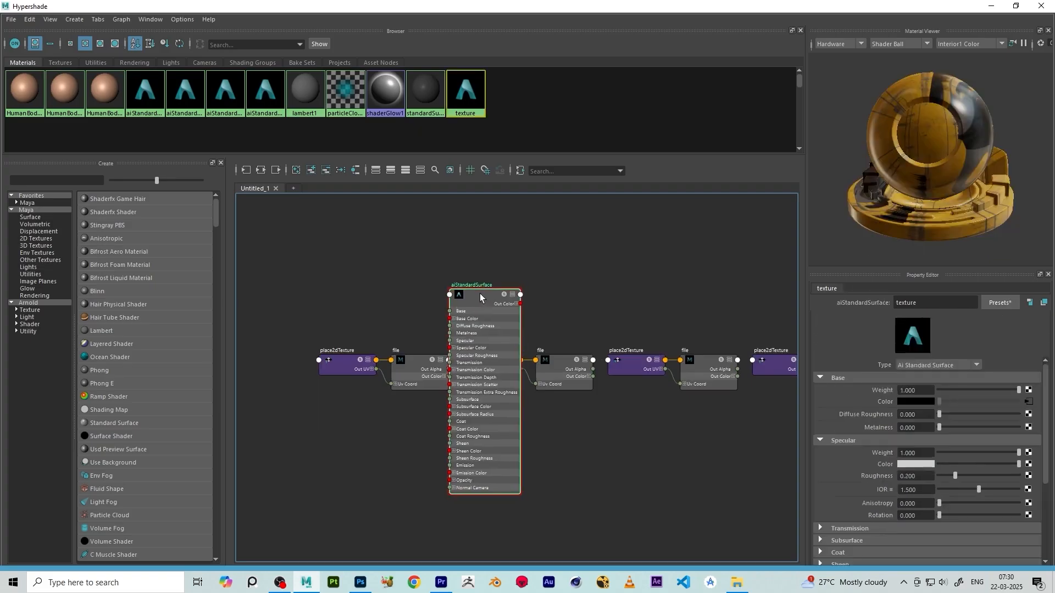
drag(470, 304, 507, 424)
scroll(455, 297, down, 3)
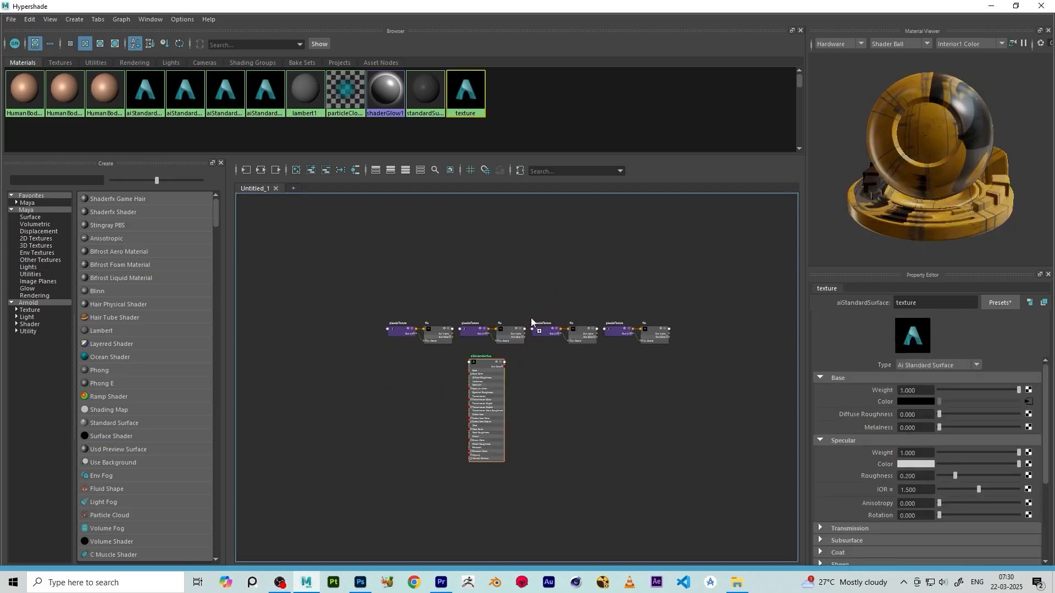
scroll(531, 319, up, 1)
scroll(540, 344, up, 3)
scroll(539, 352, down, 3)
alt+middle_drag(588, 373, 551, 338)
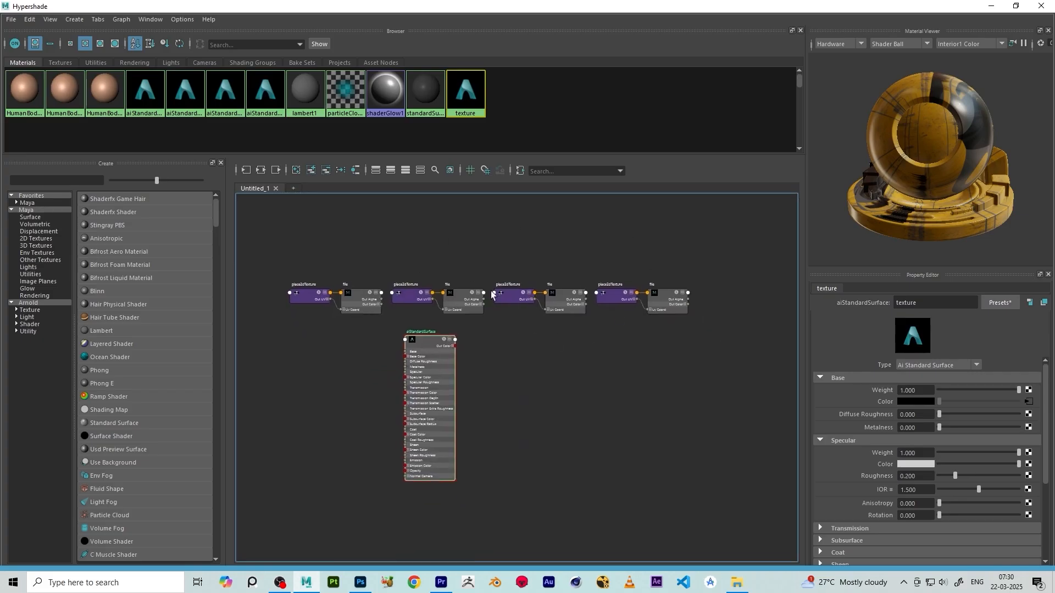
alt+middle_drag(527, 377, 548, 389)
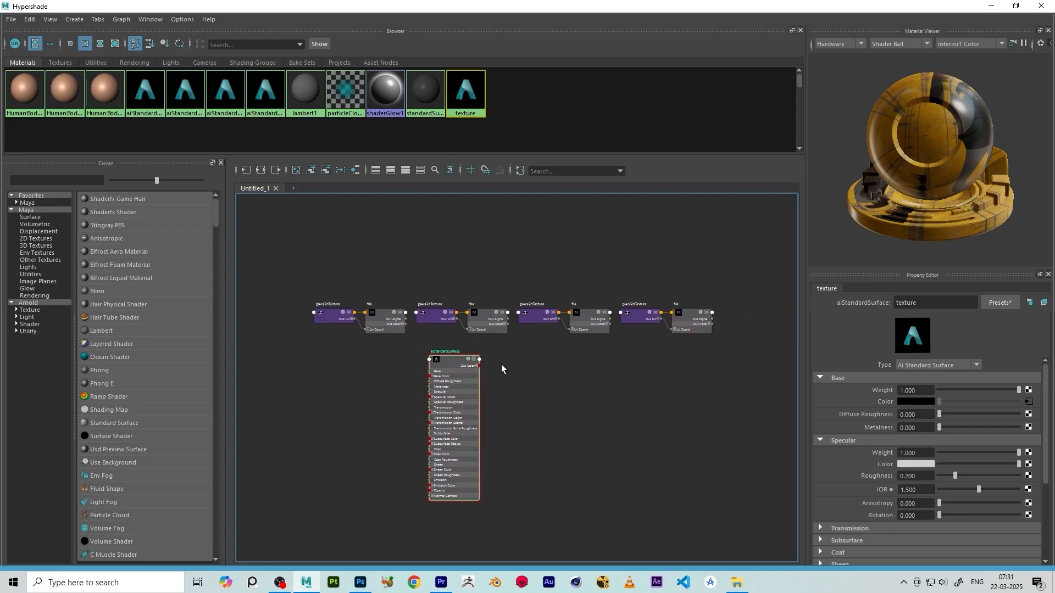
scroll(414, 320, up, 2)
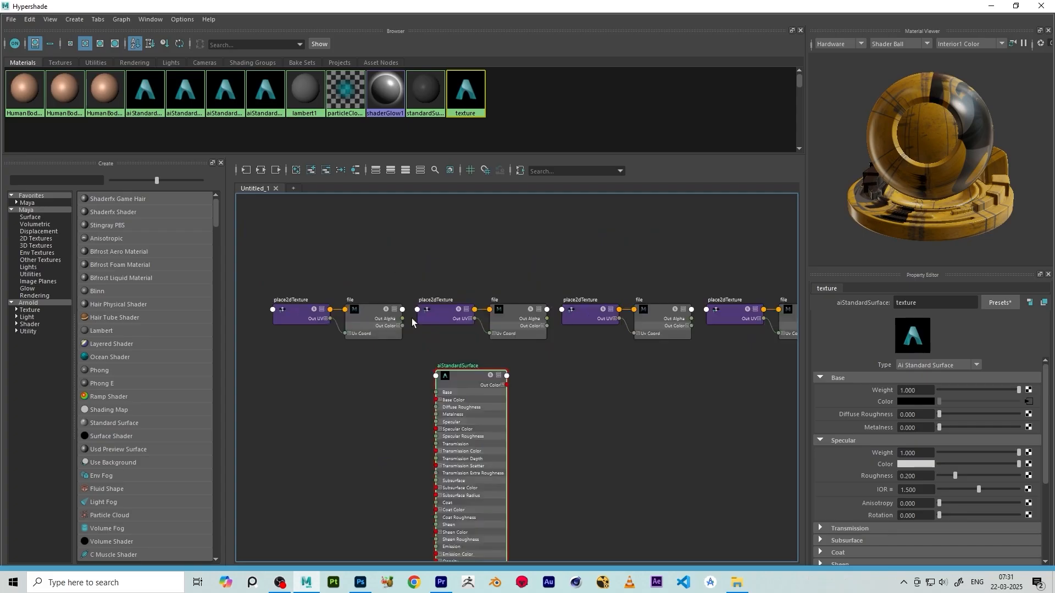
scroll(476, 279, down, 2)
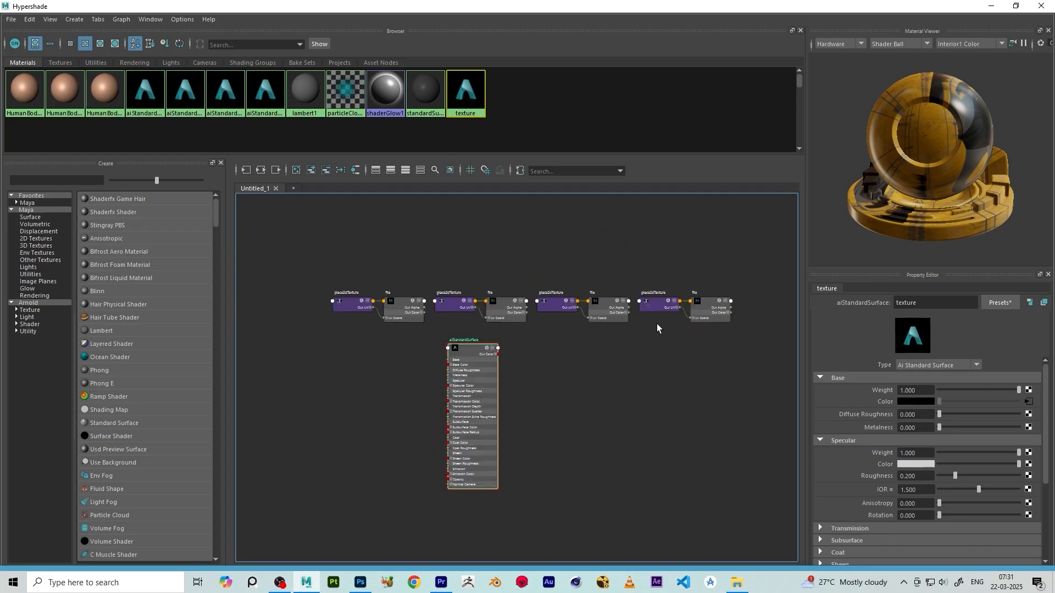
scroll(657, 324, up, 2)
scroll(588, 313, down, 2)
Check which texture map each of the four file nodes holds, going through the row one by one
scroll(391, 331, up, 4)
click(378, 280)
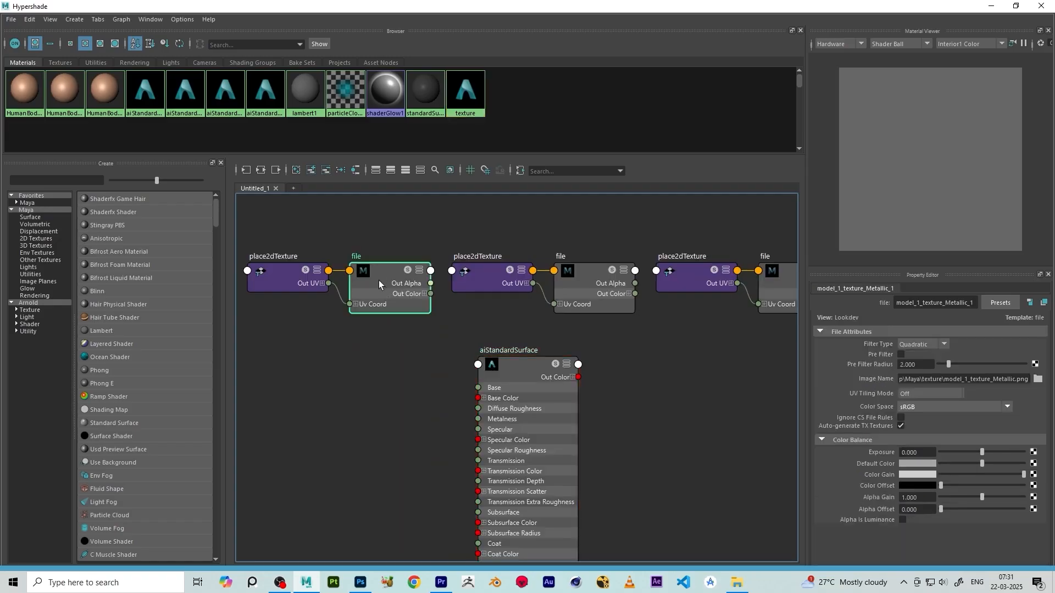
scroll(378, 280, down, 2)
click(530, 278)
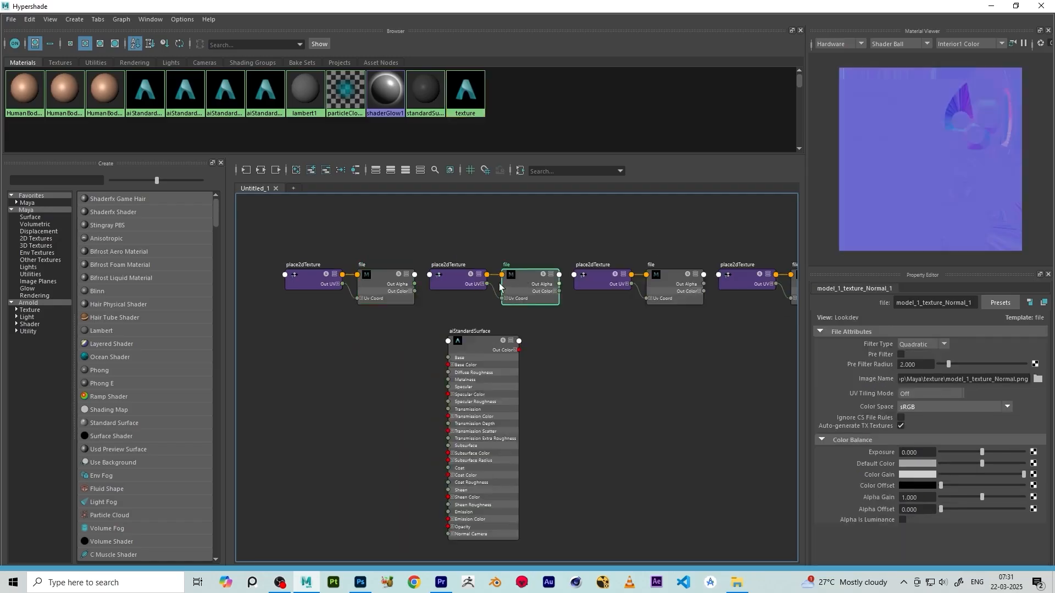
click(675, 276)
scroll(465, 316, down, 2)
scroll(628, 301, up, 2)
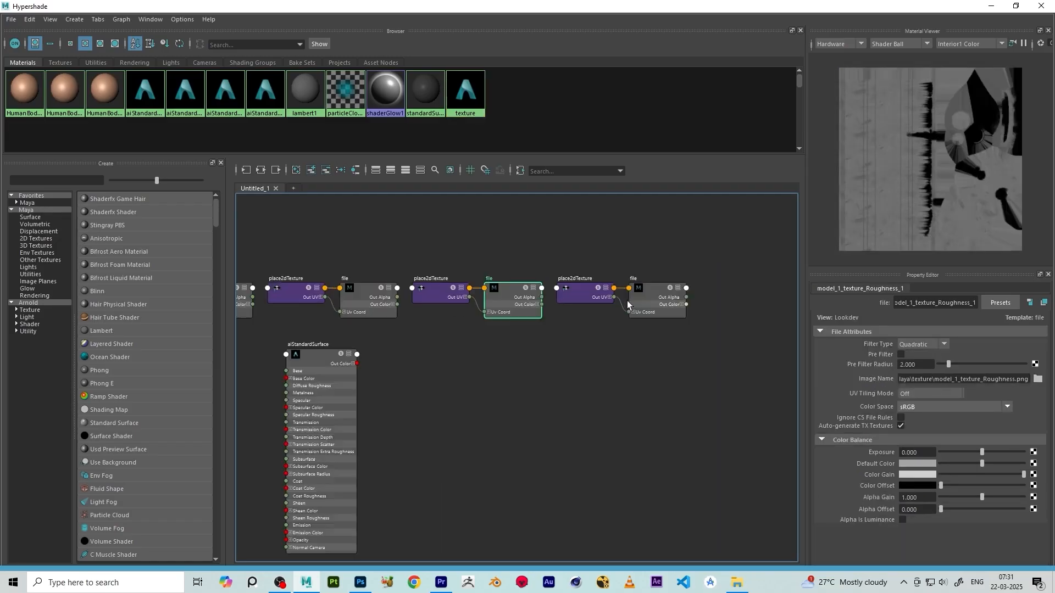
click(647, 289)
scroll(648, 289, down, 2)
scroll(318, 273, up, 2)
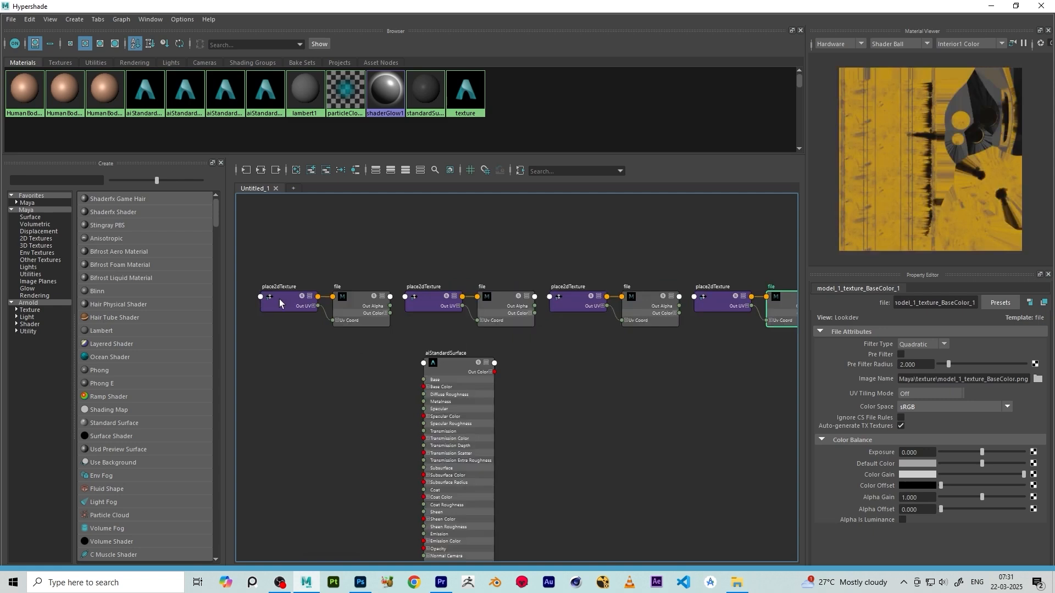
Move the place2dTexture nodes up out of the row so they stand apart from their file nodes
drag(279, 299, 278, 330)
key(ctrl+z)
scroll(423, 297, up, 2)
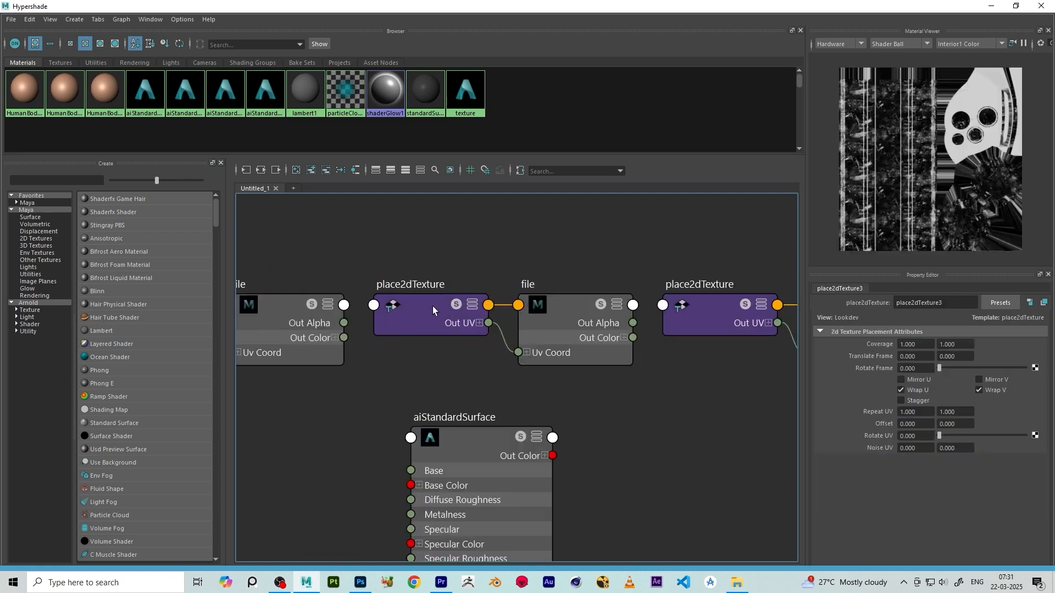
drag(433, 306, 432, 250)
scroll(361, 286, down, 2)
drag(541, 300, 541, 259)
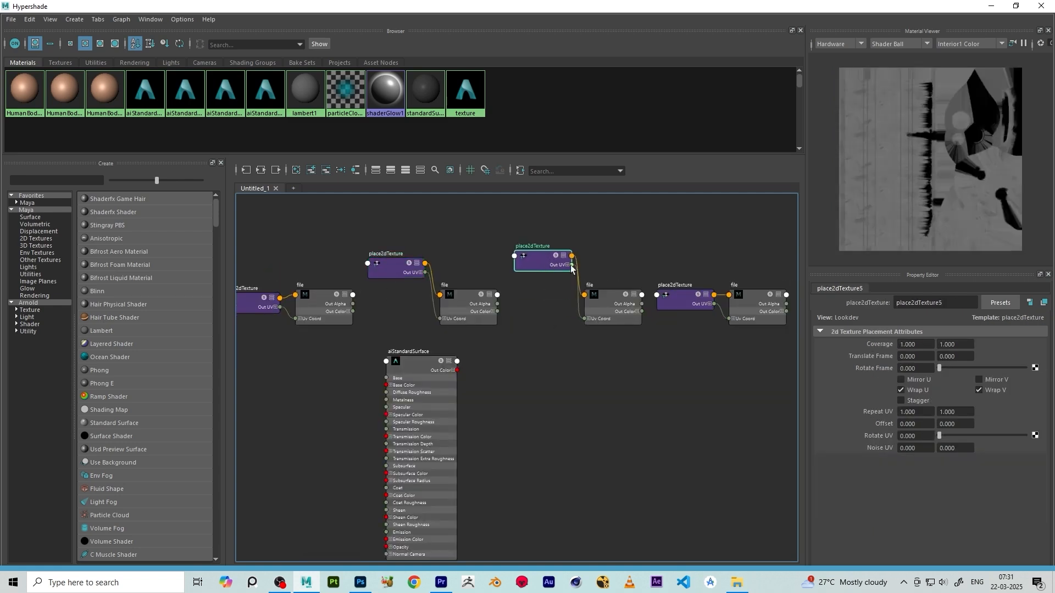
drag(679, 300, 680, 267)
scroll(371, 278, down, 2)
scroll(370, 279, up, 2)
Delete all four place2dTexture nodes, leaving only the file nodes and the aiStandardSurface node in the graph
drag(371, 280, 390, 244)
key(Delete)
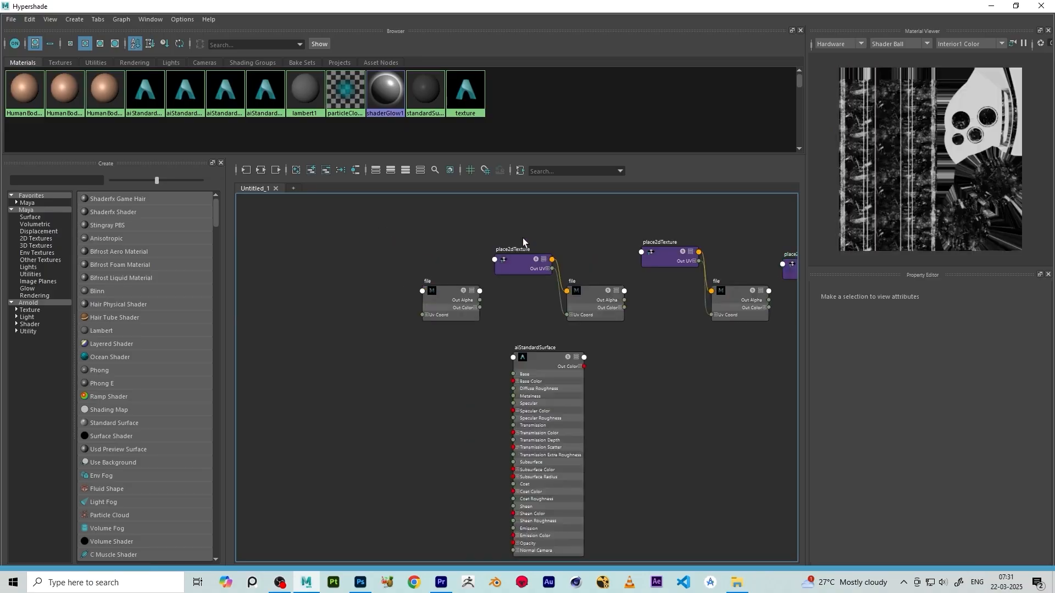
key(Delete)
drag(655, 276, 654, 279)
key(Delete)
scroll(457, 349, down, 5)
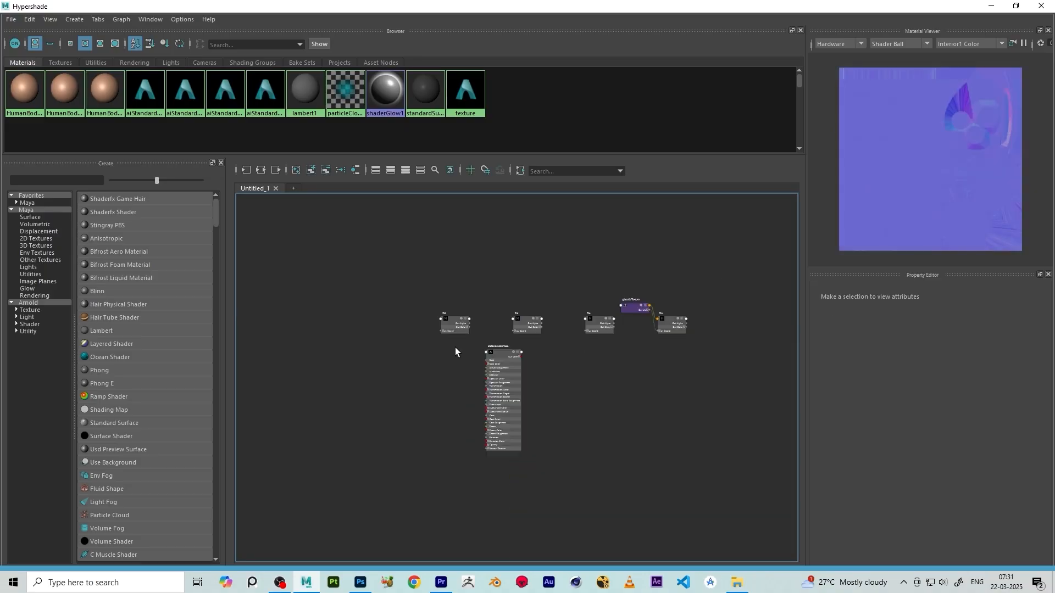
scroll(601, 314, up, 2)
scroll(552, 312, up, 5)
click(544, 320)
key(Delete)
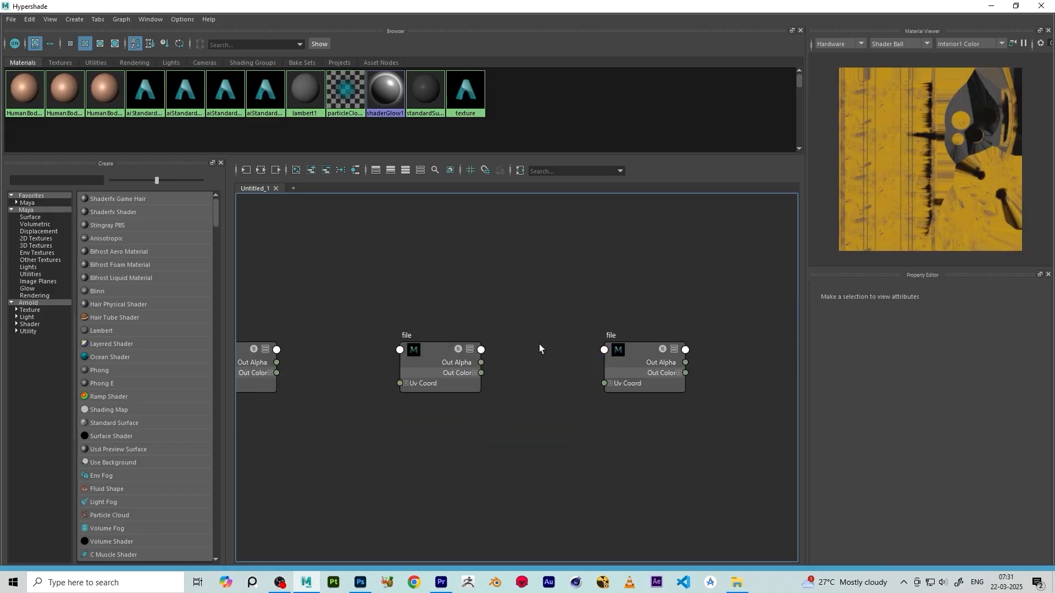
Move the Metallic file node to the input side of aiStandardSurface and the Normal file node beside the Normal Camera input
scroll(539, 344, down, 3)
alt+middle_drag(363, 404, 448, 367)
scroll(352, 364, up, 2)
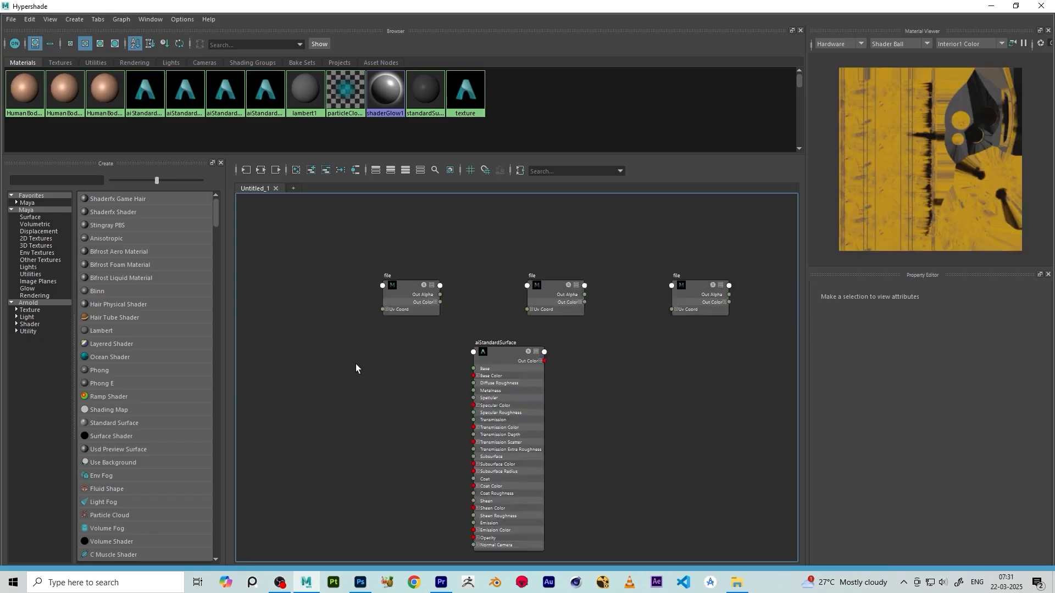
alt+middle_drag(355, 364, 382, 339)
drag(435, 257, 405, 303)
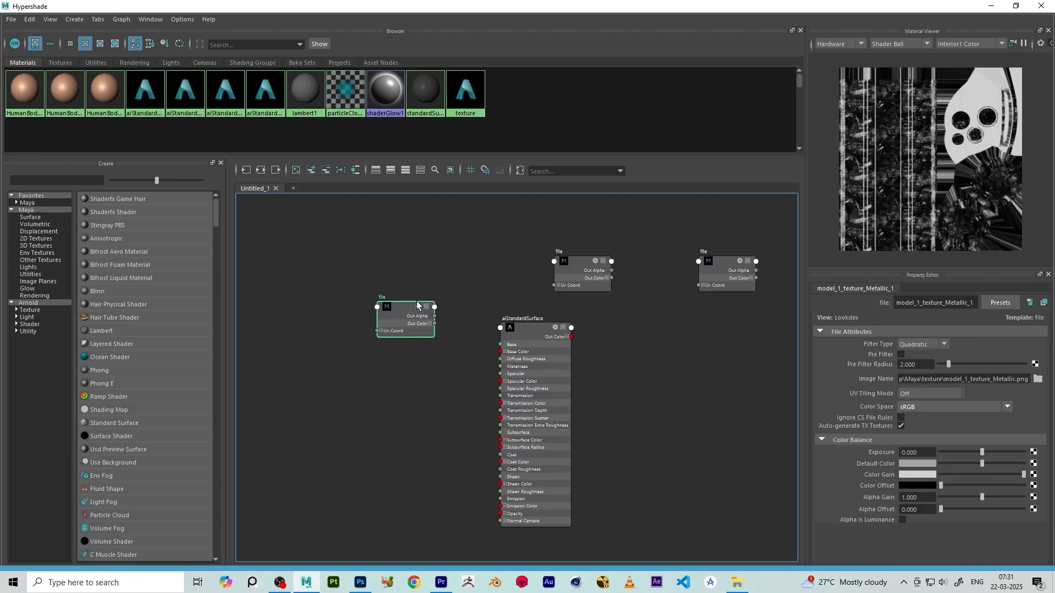
drag(401, 317, 419, 375)
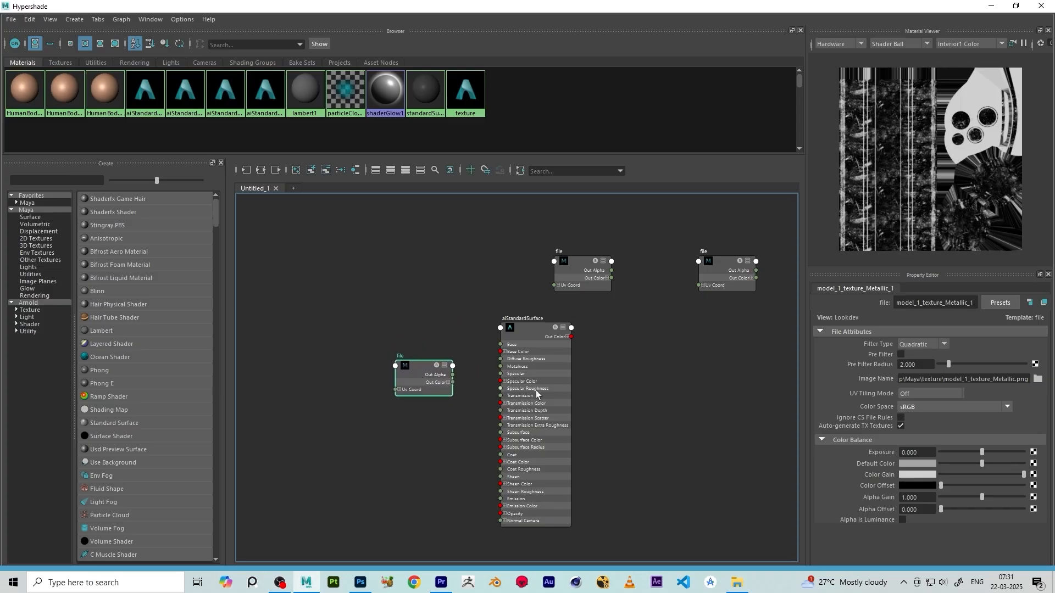
click(578, 274)
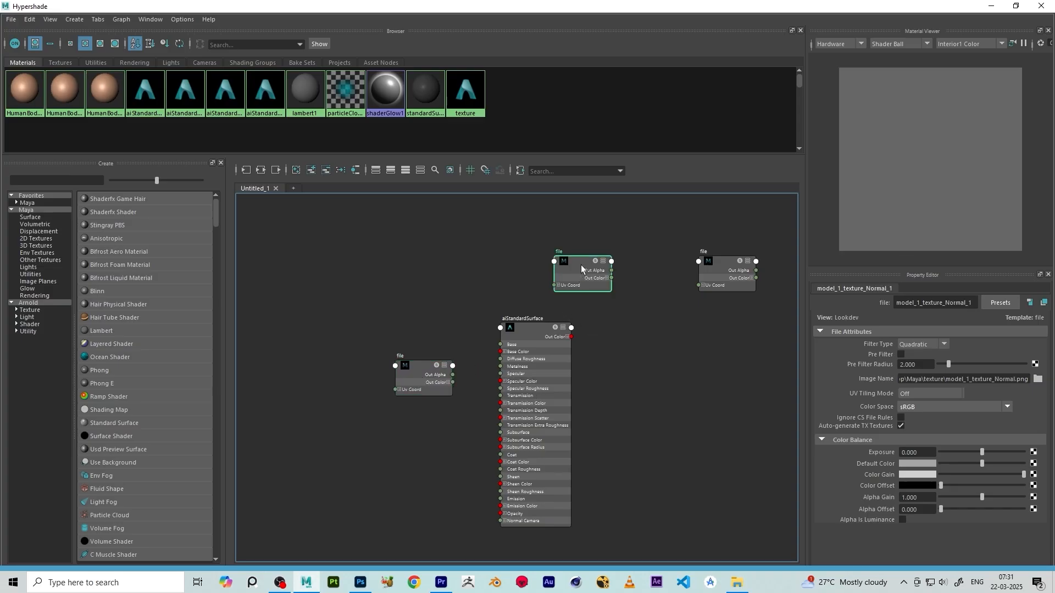
drag(575, 282, 397, 506)
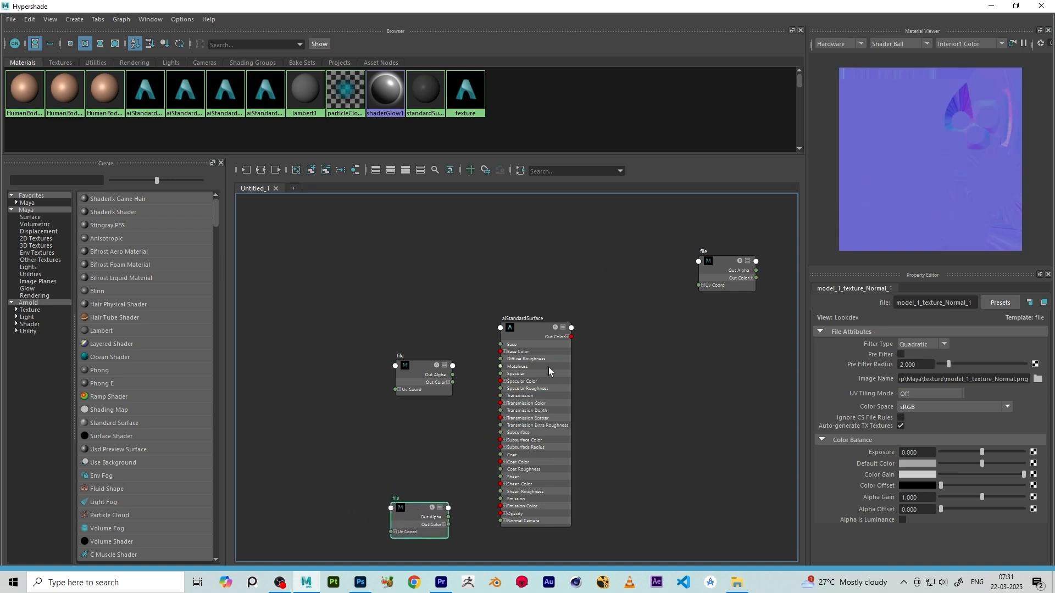
Stack the Roughness file node directly below the Metallic node and the BaseColor file node directly above it
click(721, 261)
drag(721, 261, 400, 409)
drag(419, 359, 409, 352)
drag(402, 415, 407, 406)
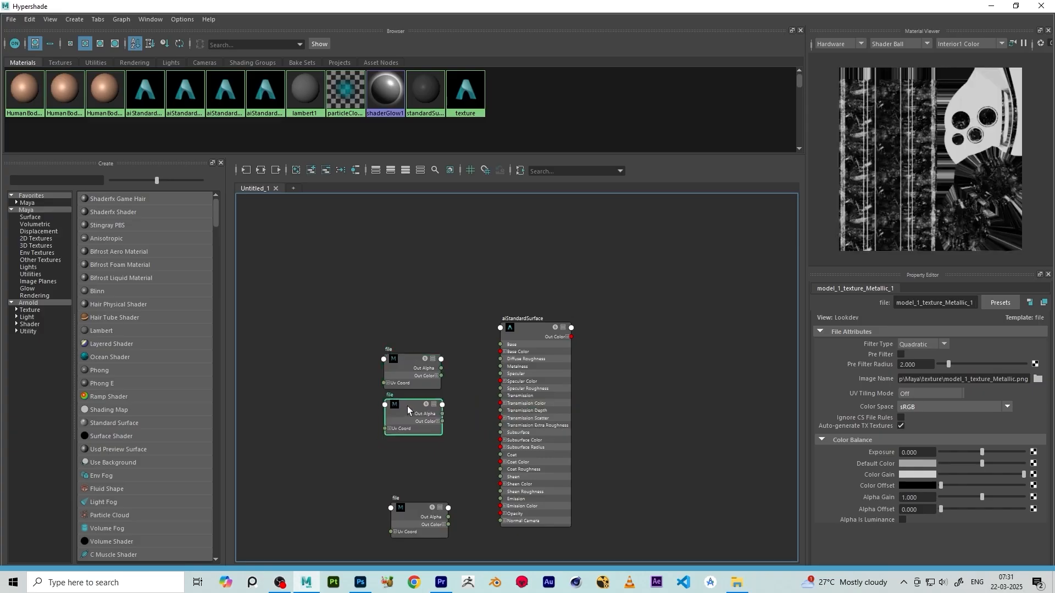
scroll(687, 360, down, 3)
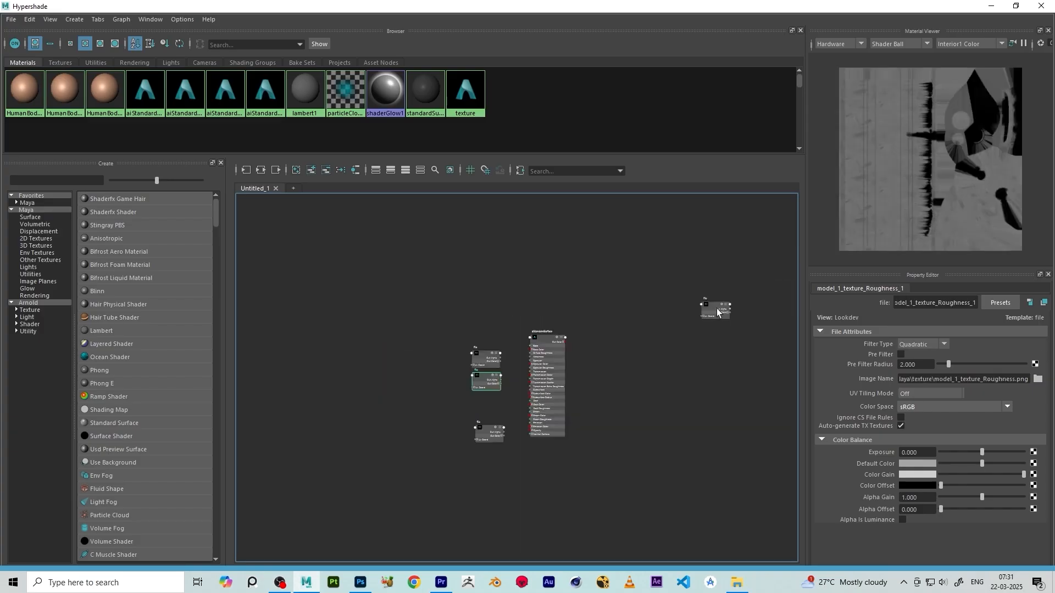
drag(717, 308, 548, 318)
scroll(493, 323, up, 5)
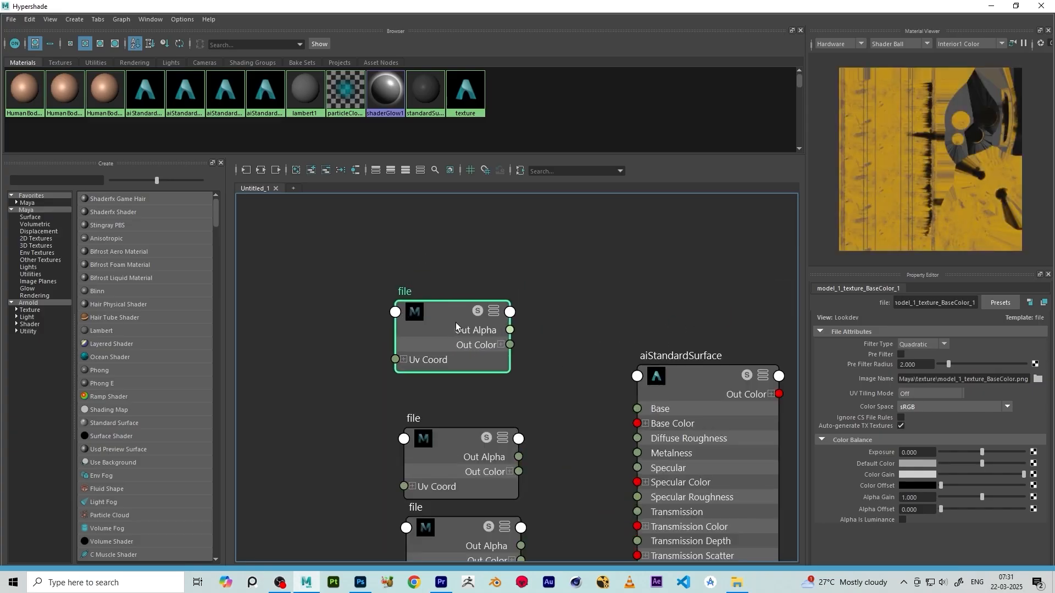
scroll(456, 322, down, 3)
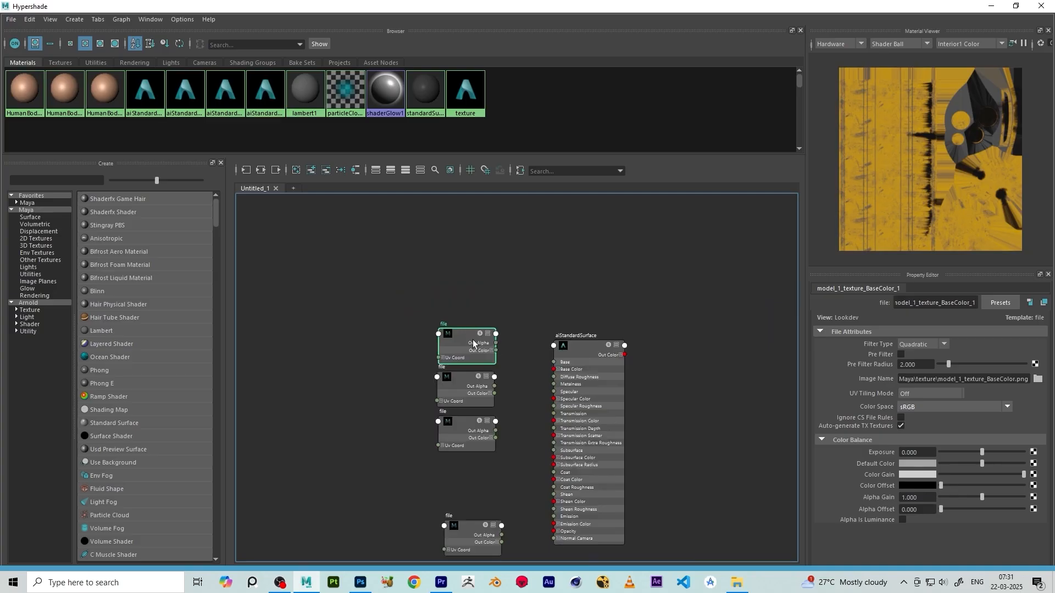
drag(474, 340, 468, 339)
Connect the BaseColor file node's Out Color to the material's Base Color and move that file node away from the stack
scroll(530, 384, up, 5)
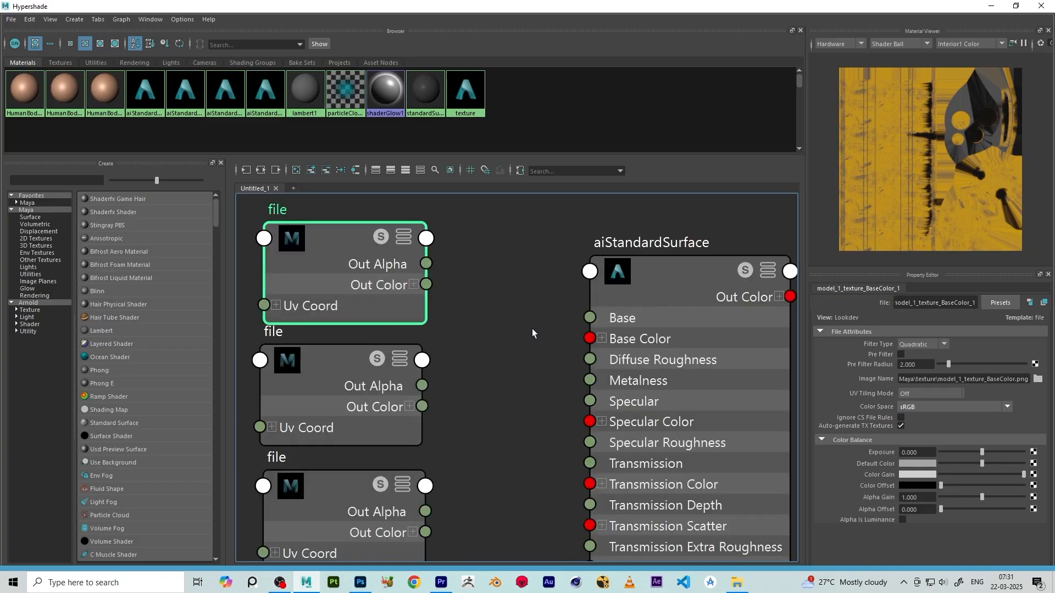
scroll(462, 299, down, 3)
scroll(439, 302, up, 3)
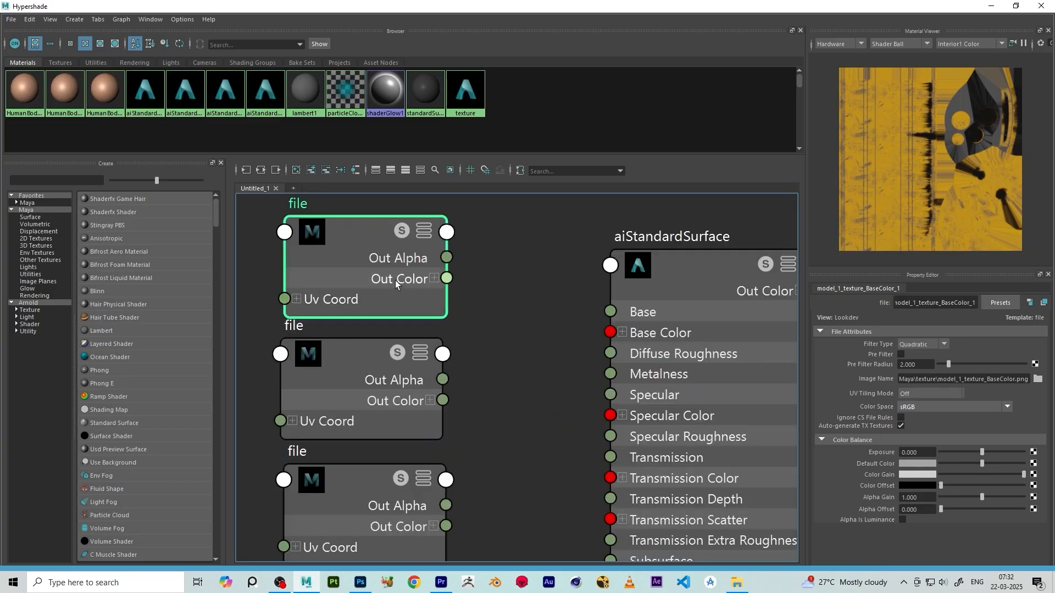
scroll(417, 284, down, 3)
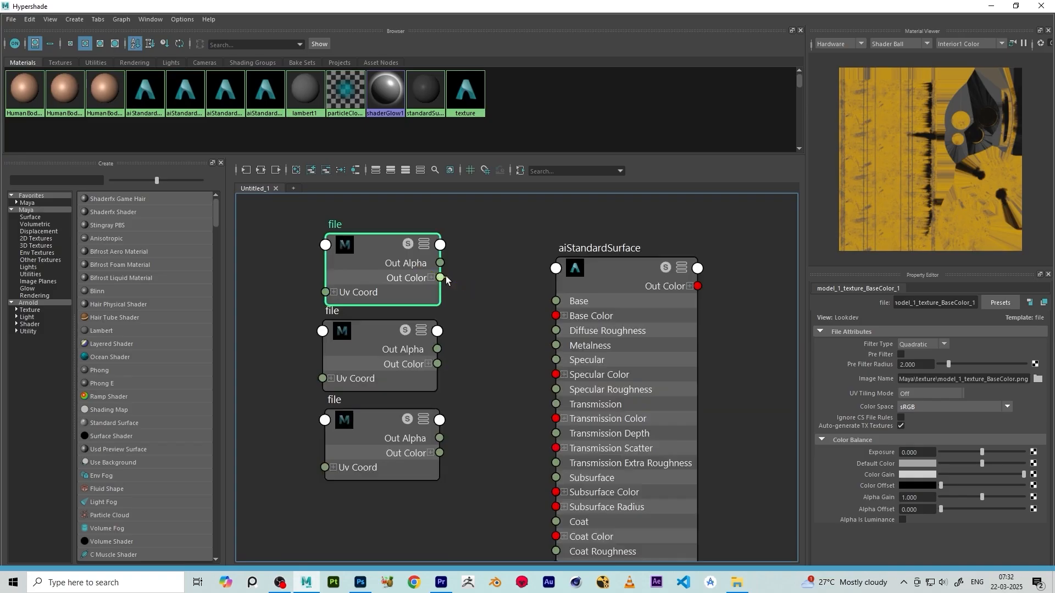
drag(442, 277, 557, 316)
scroll(428, 269, down, 2)
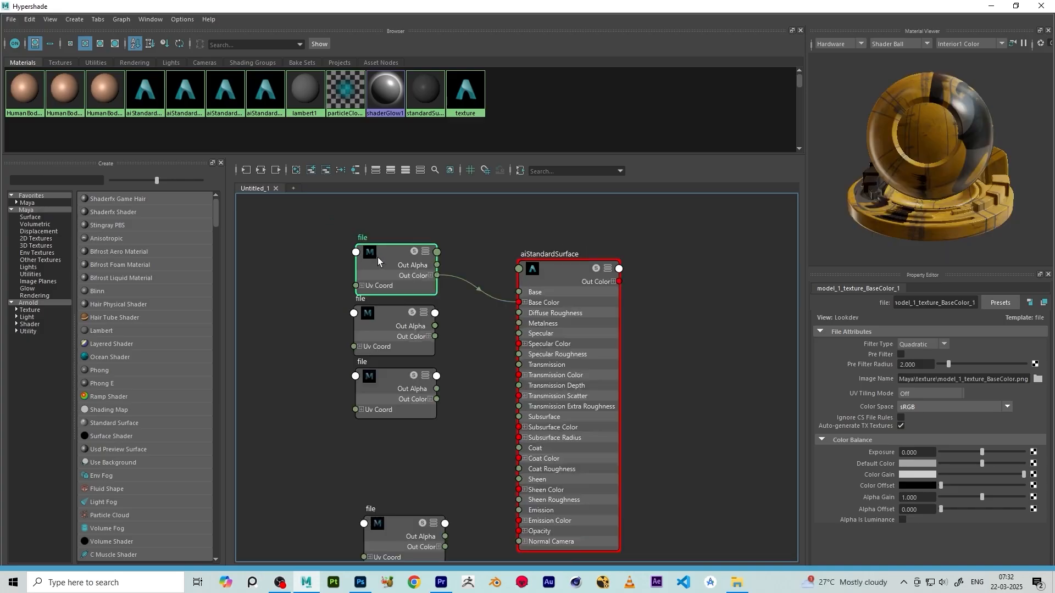
drag(378, 257, 352, 235)
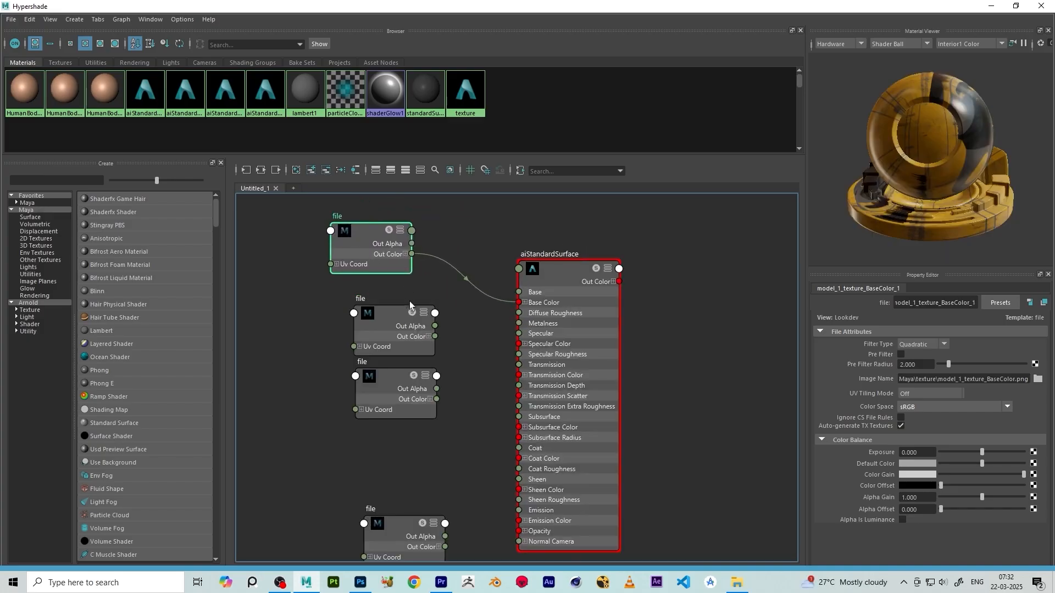
Try to connect the Metallic file node's Out Color to the aiStandardSurface Metalness input
click(404, 325)
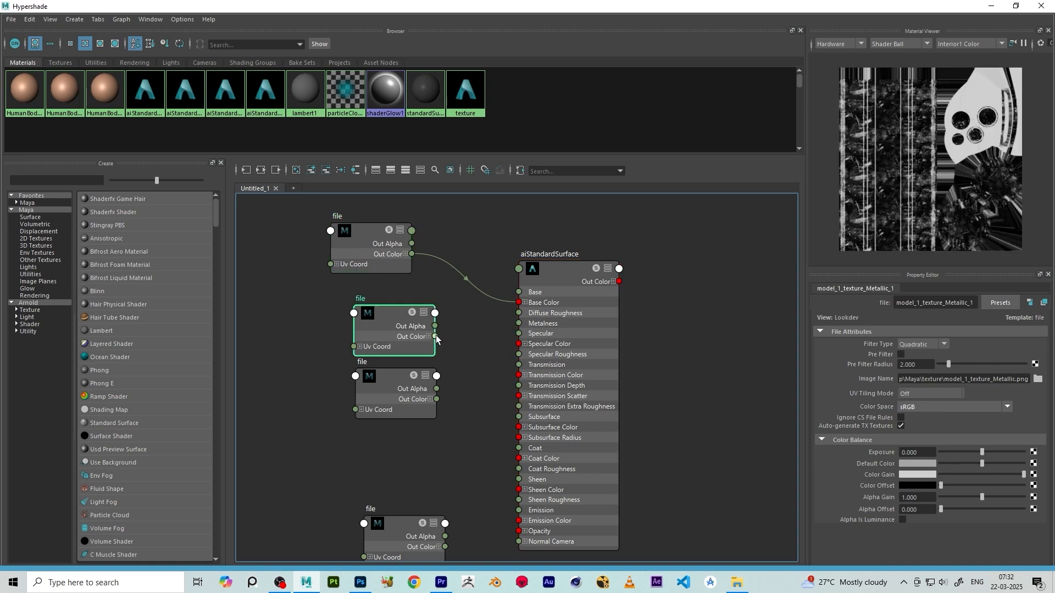
mouse_move(436, 335)
mouse_down()
mouse_move(526, 322)
mouse_move(443, 330)
mouse_up()
drag(511, 326, 475, 330)
drag(388, 311, 379, 307)
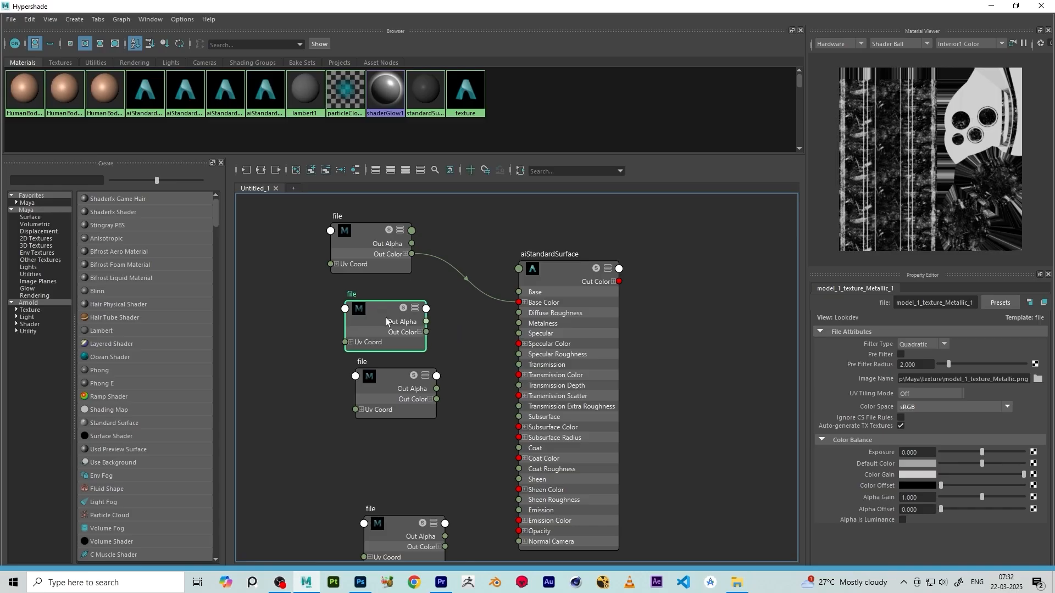
Expand the Metallic file node's Out Color into its R, G and B channels and move the Roughness node lower
scroll(419, 333, up, 5)
click(420, 330)
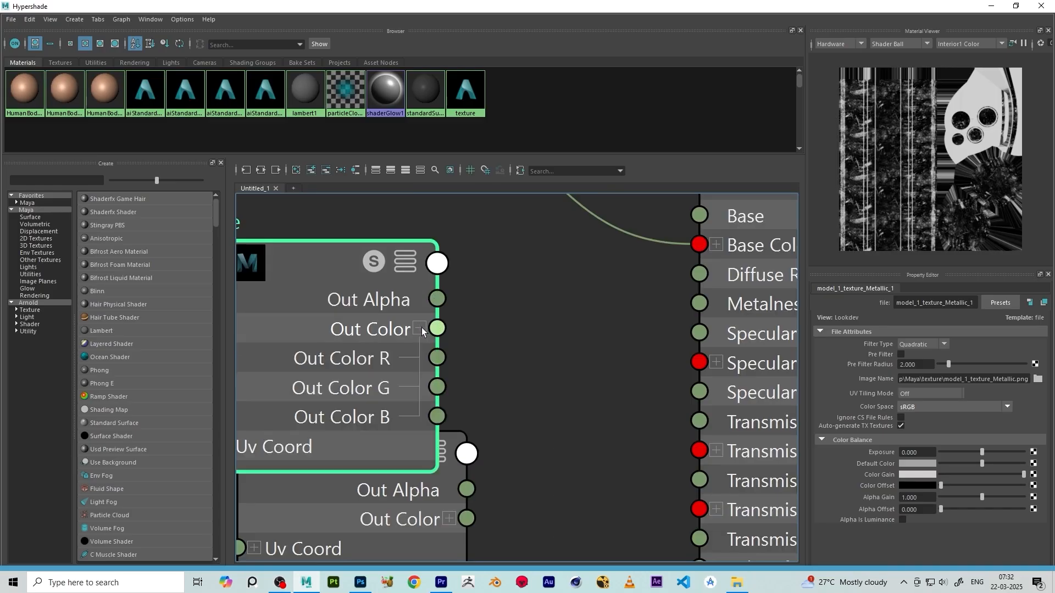
scroll(422, 329, down, 5)
click(383, 417)
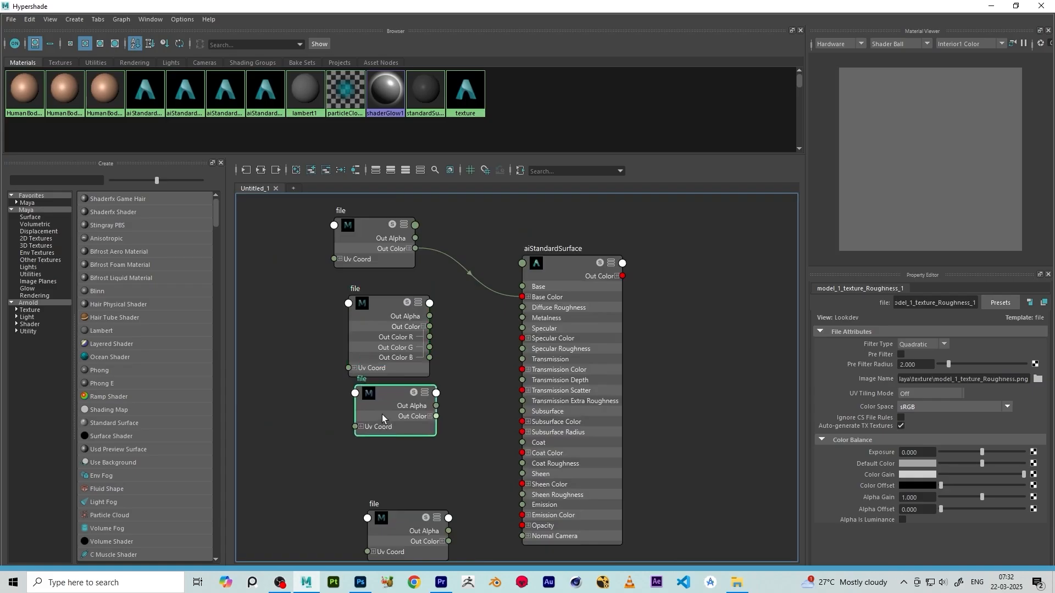
scroll(420, 362, up, 3)
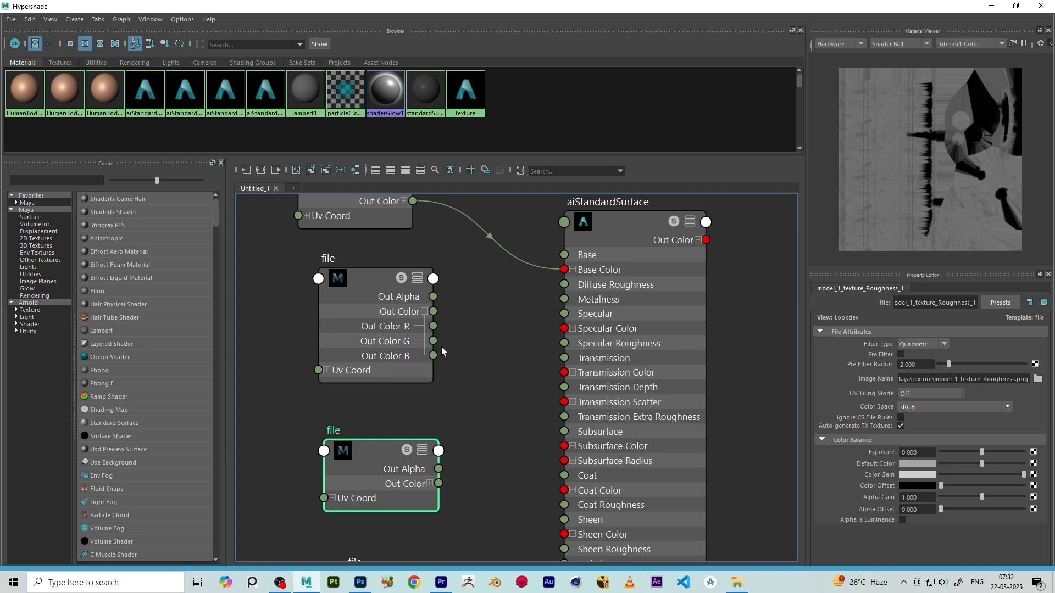
scroll(411, 388, down, 3)
scroll(411, 377, up, 3)
scroll(445, 356, up, 2)
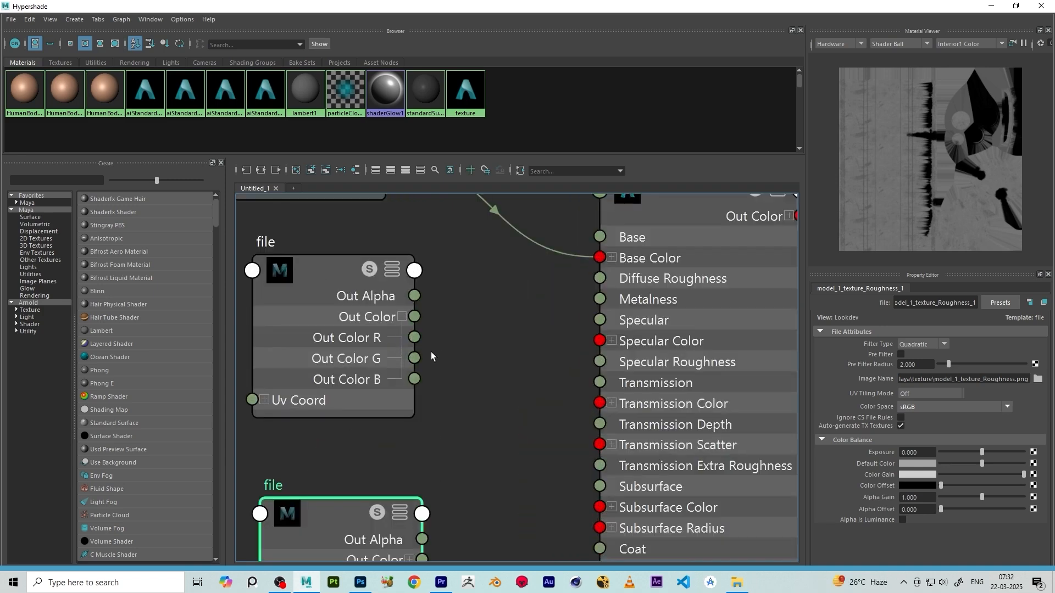
scroll(478, 357, down, 4)
scroll(469, 328, up, 3)
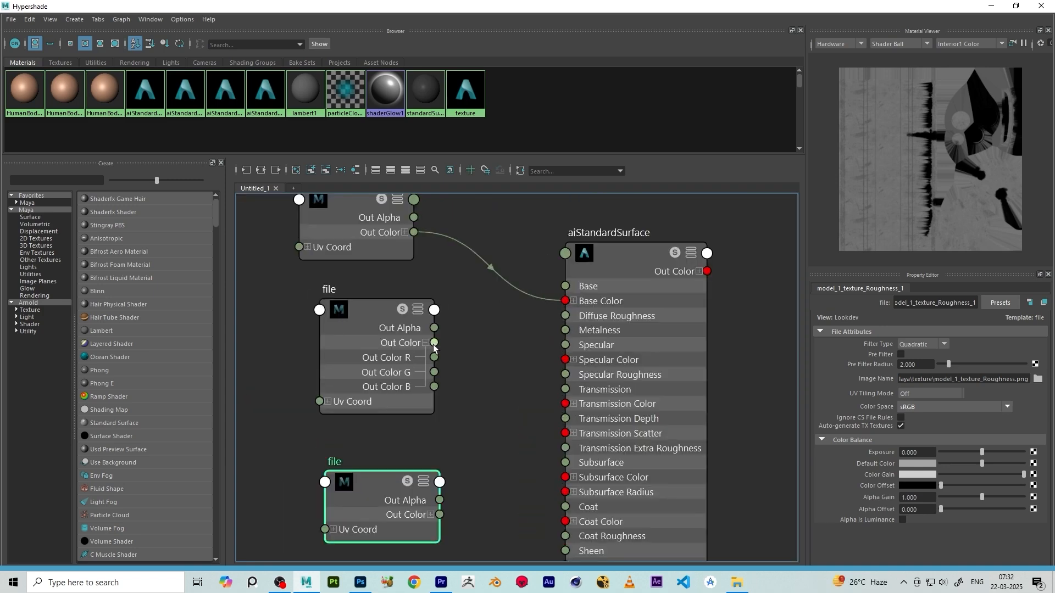
Connect the Metallic file node's Out Color R to the aiStandardSurface Metalness input
drag(434, 343, 549, 336)
drag(437, 344, 558, 334)
drag(434, 357, 572, 328)
Expand the Roughness file node's Out Color and connect its Out Color R to the material's Specular Roughness
scroll(399, 418, down, 5)
scroll(373, 428, up, 3)
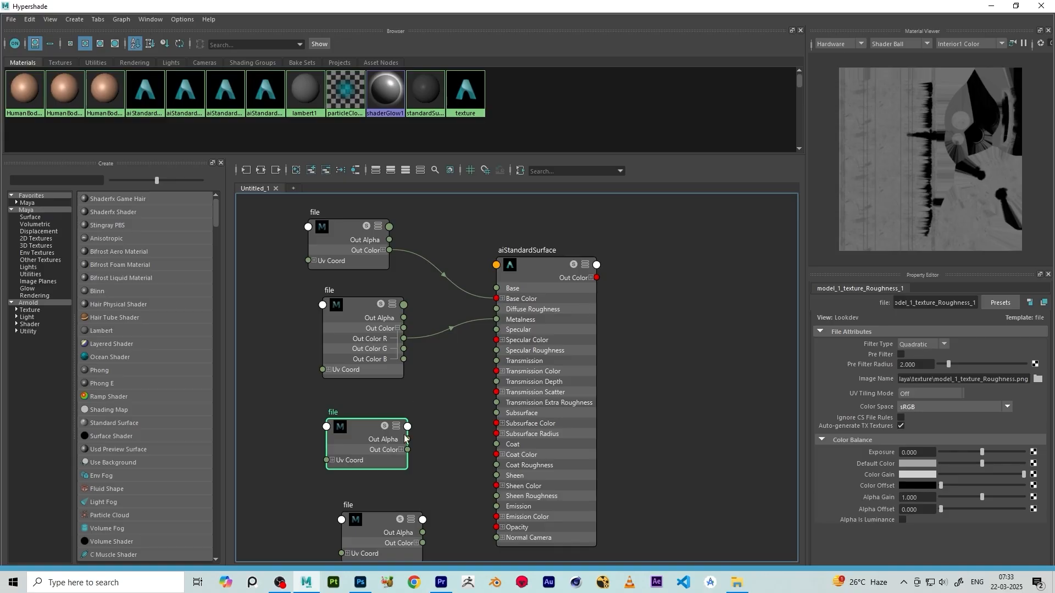
drag(407, 452, 495, 351)
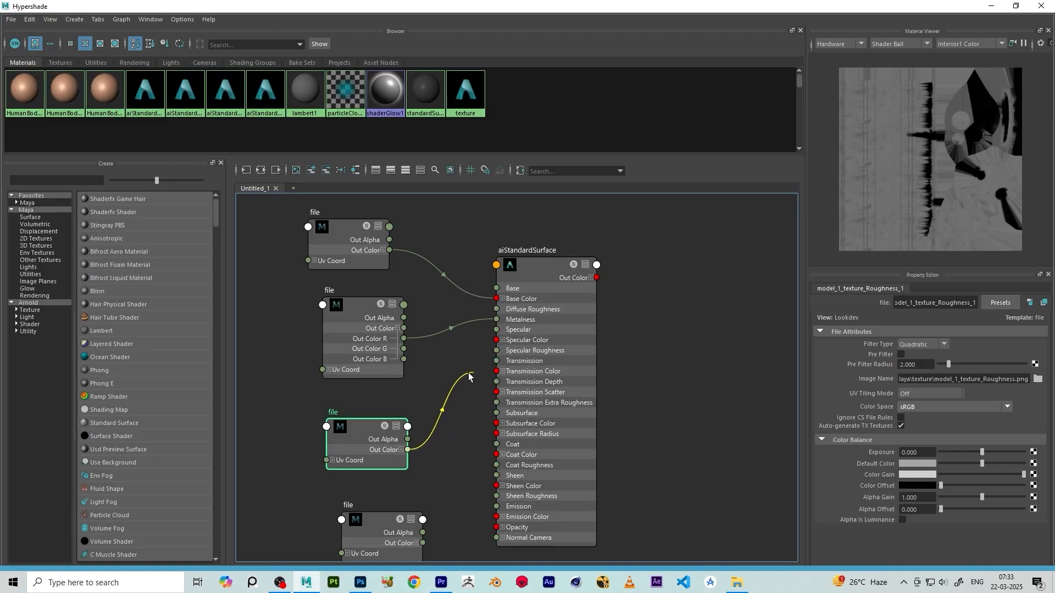
click(401, 450)
drag(455, 424, 496, 350)
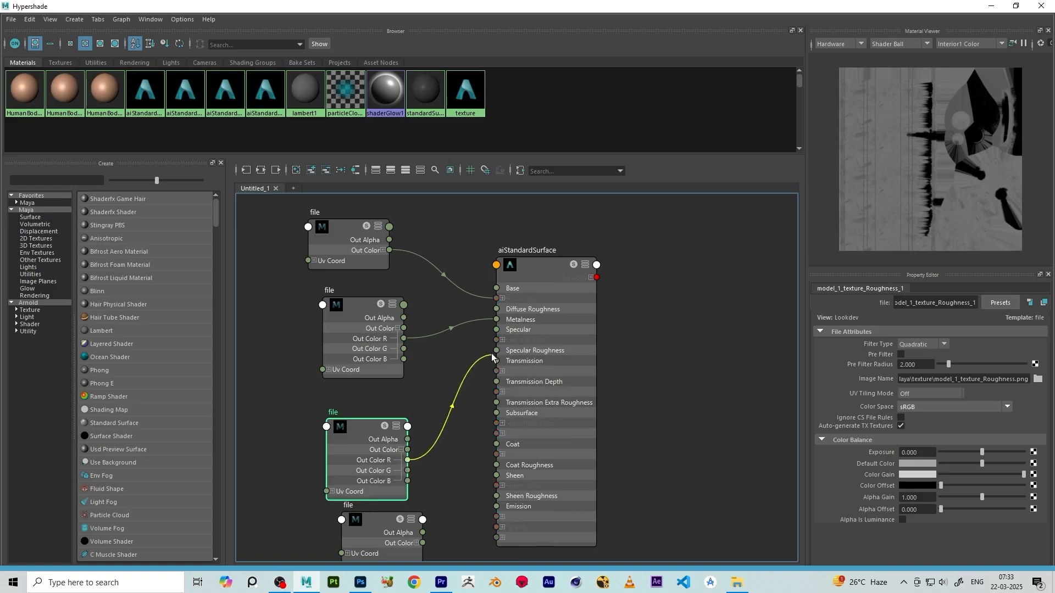
Move the Normal file node clear below the Roughness node and connect its Out Color to the material's Normal Camera
scroll(443, 375, down, 2)
alt+middle_drag(589, 405, 620, 352)
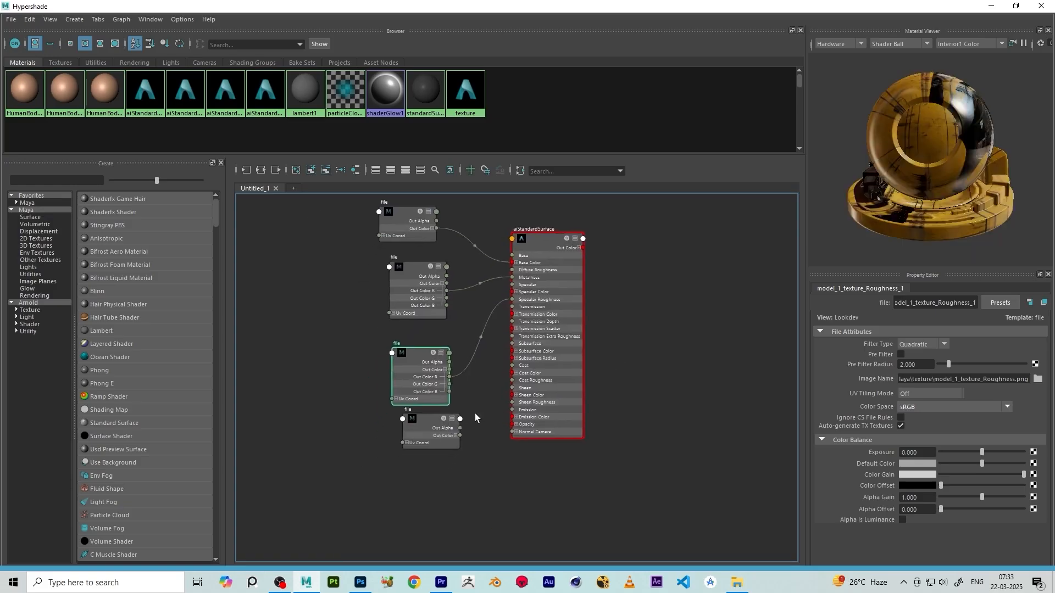
scroll(473, 416, up, 2)
drag(406, 425, 384, 455)
scroll(411, 462, up, 2)
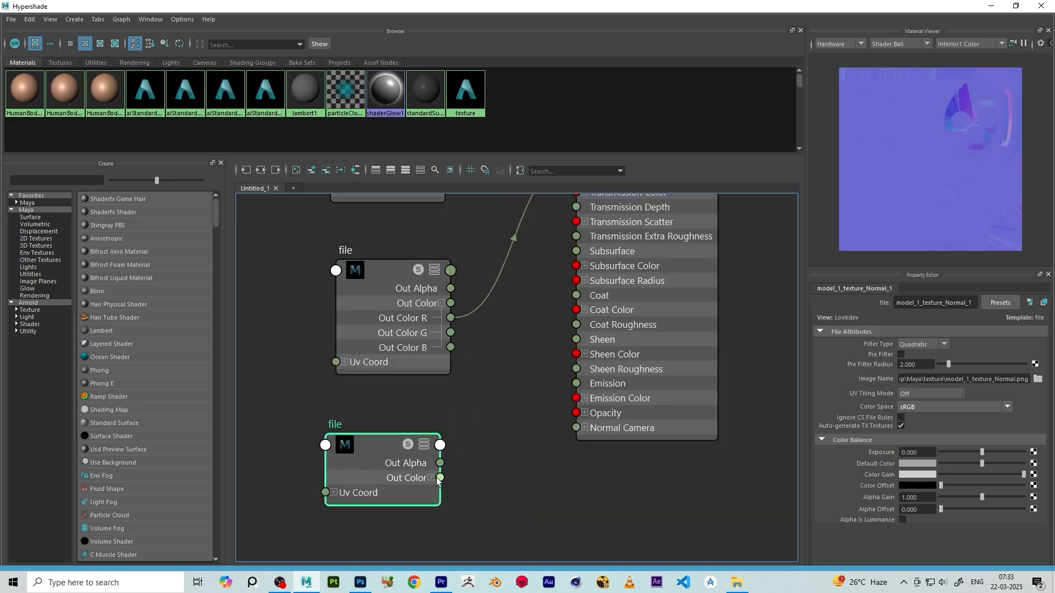
mouse_move(440, 478)
mouse_down()
mouse_move(459, 470)
mouse_move(451, 466)
mouse_up()
drag(440, 478, 576, 428)
scroll(497, 444, down, 5)
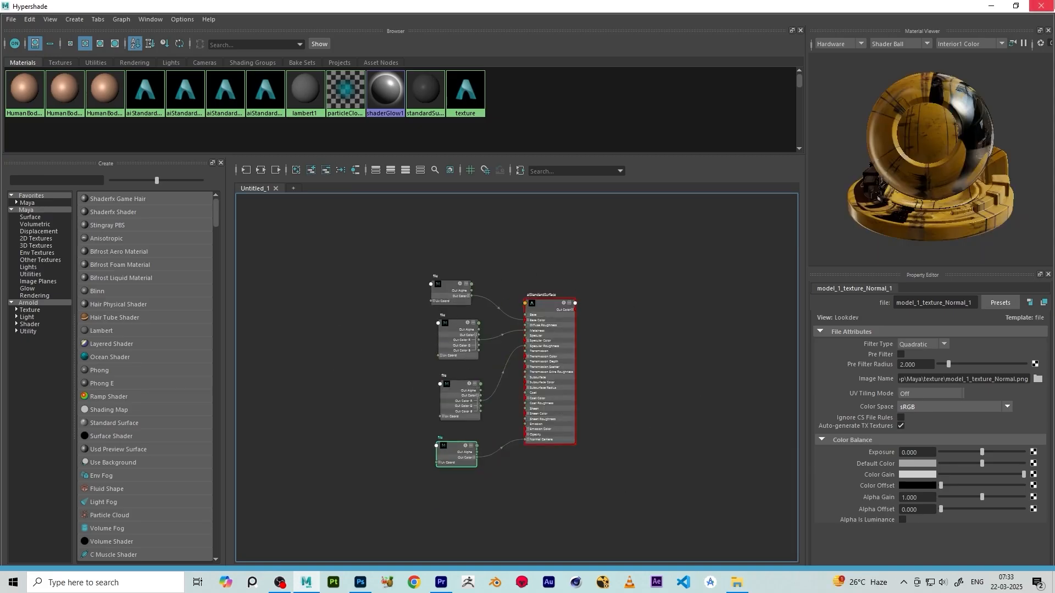
Close the Hypershade and frame the textured barrel from the side in the perspective view
click(1042, 6)
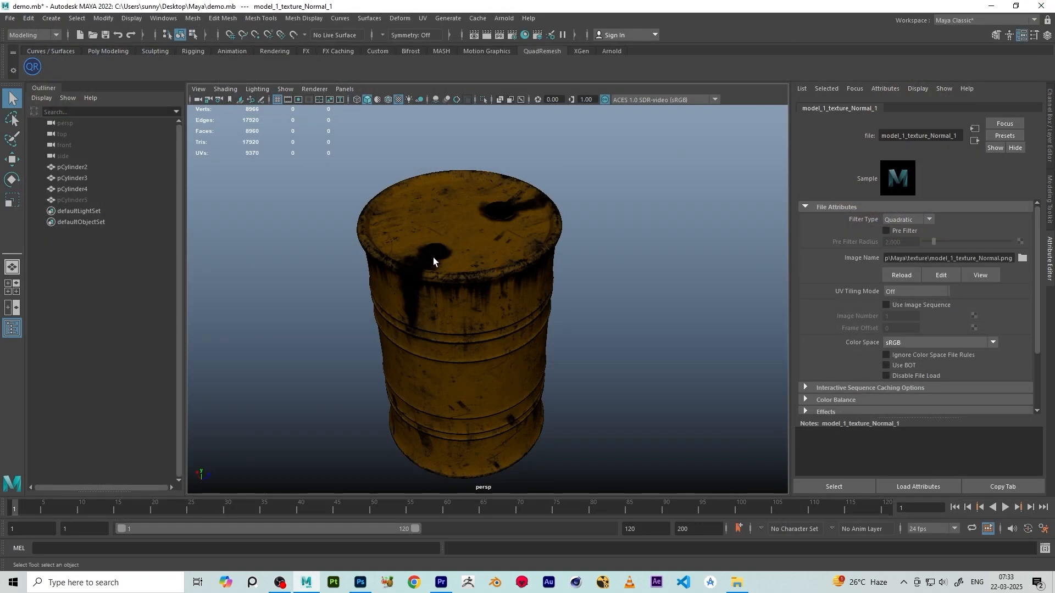
alt+drag(529, 328, 507, 283)
scroll(536, 325, down, 2)
alt+middle_drag(507, 284, 507, 279)
alt+drag(506, 278, 542, 278)
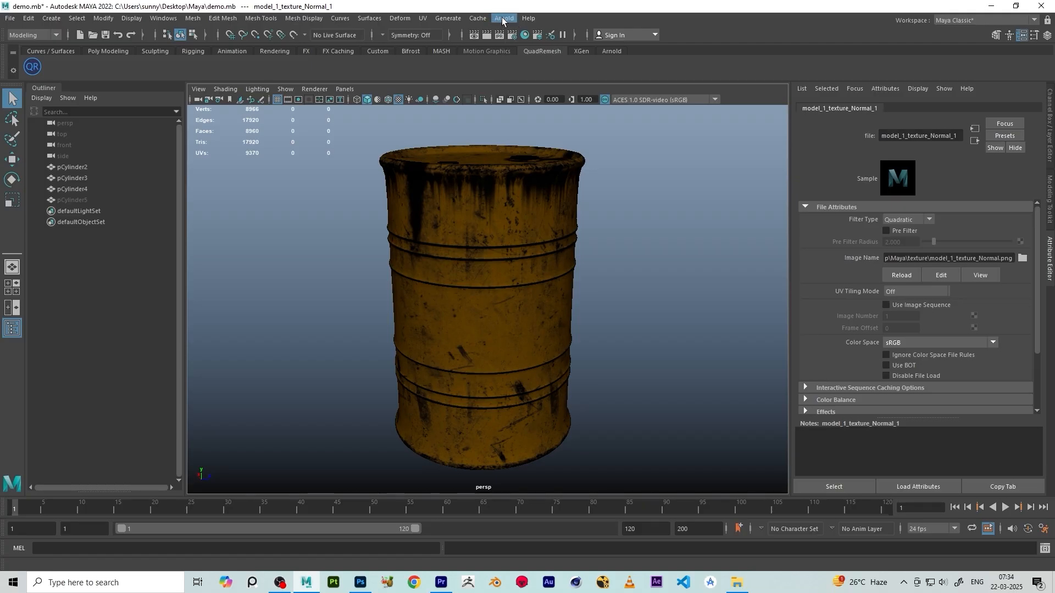
Render the unlit barrel with Arnold and close the render window
click(504, 20)
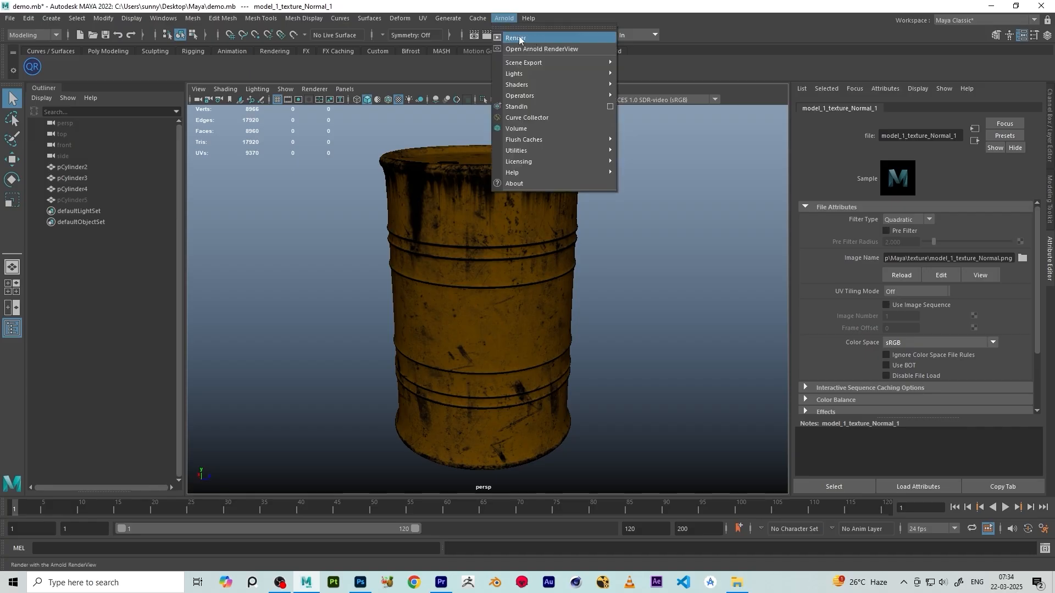
click(516, 37)
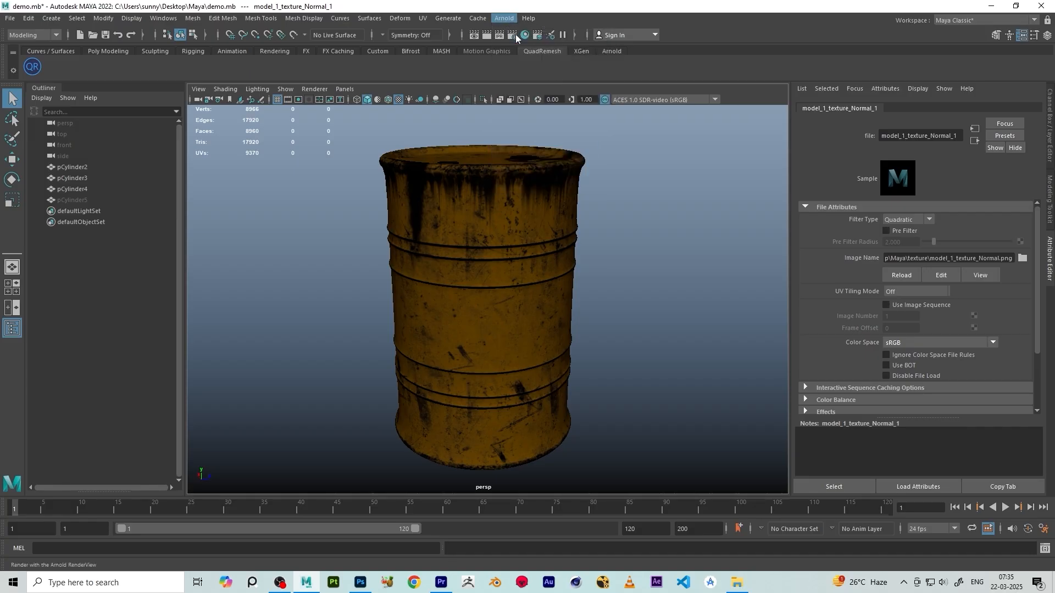
click(516, 34)
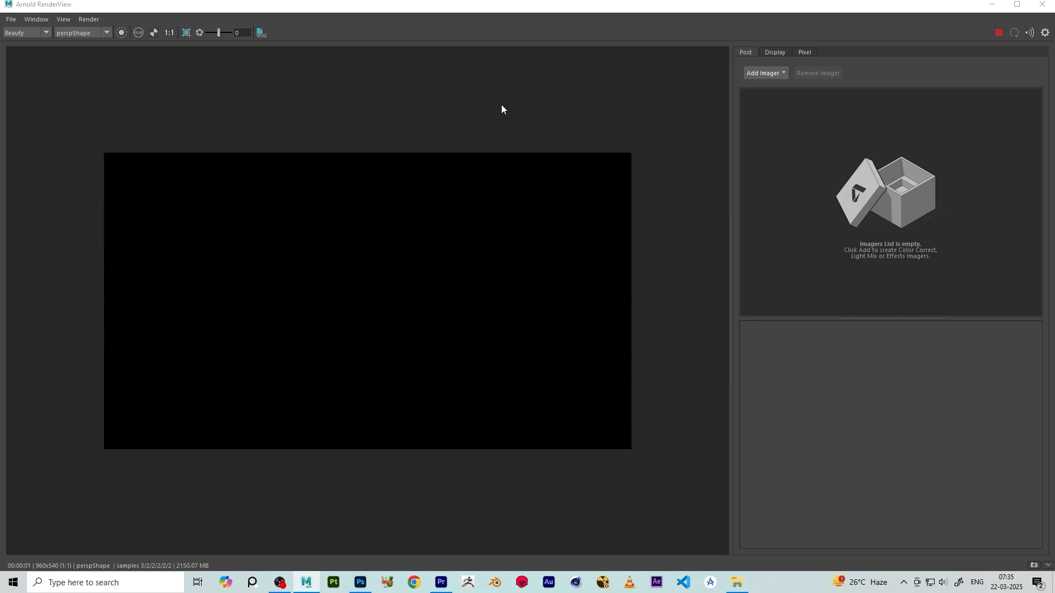
click(1042, 7)
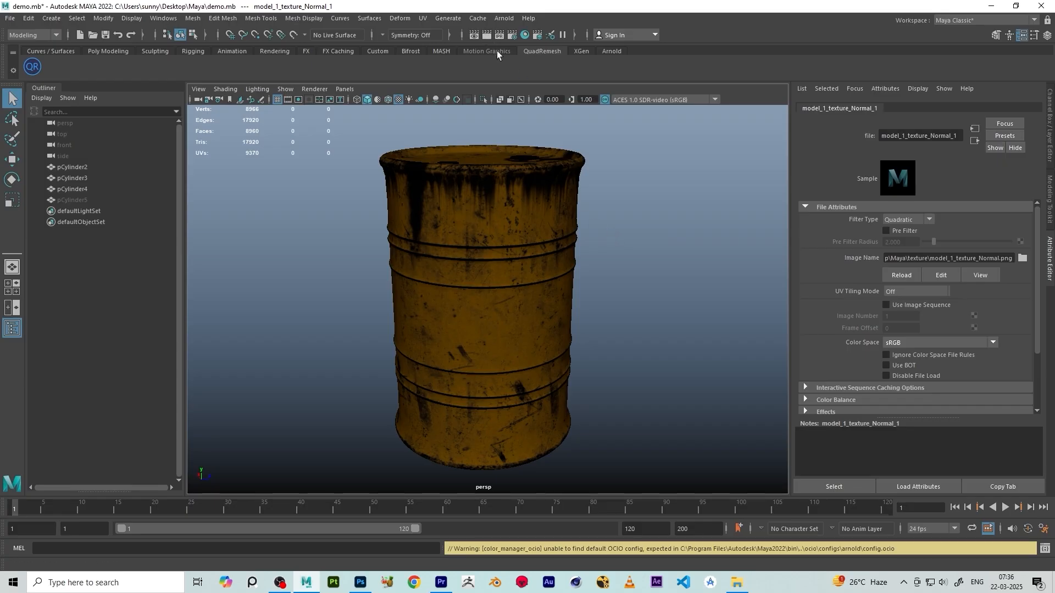
Add an Arnold Skydome Light to the scene and bring its whole sphere into view
click(501, 19)
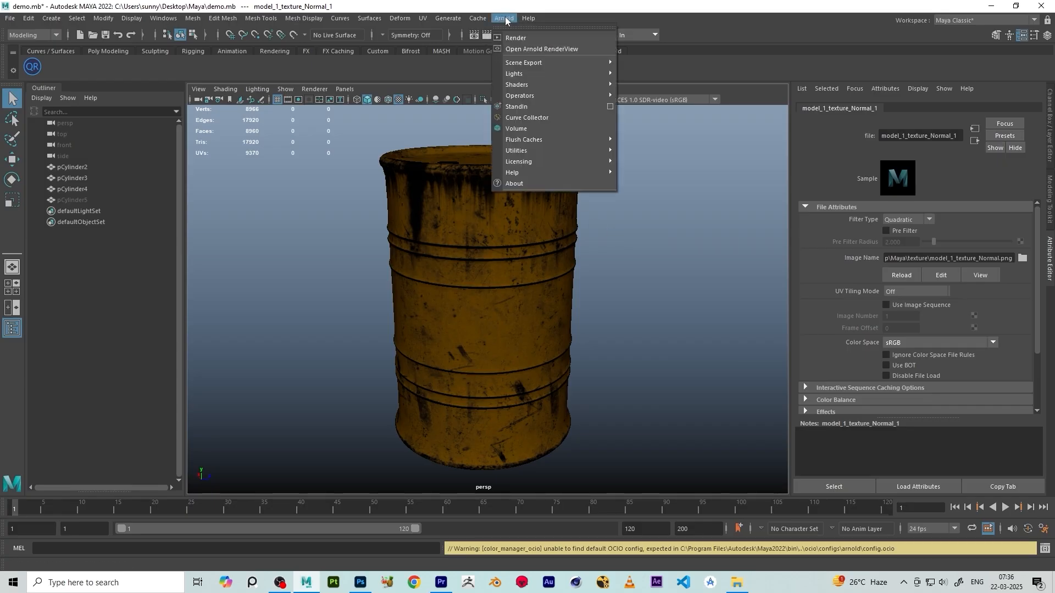
mouse_move(513, 75)
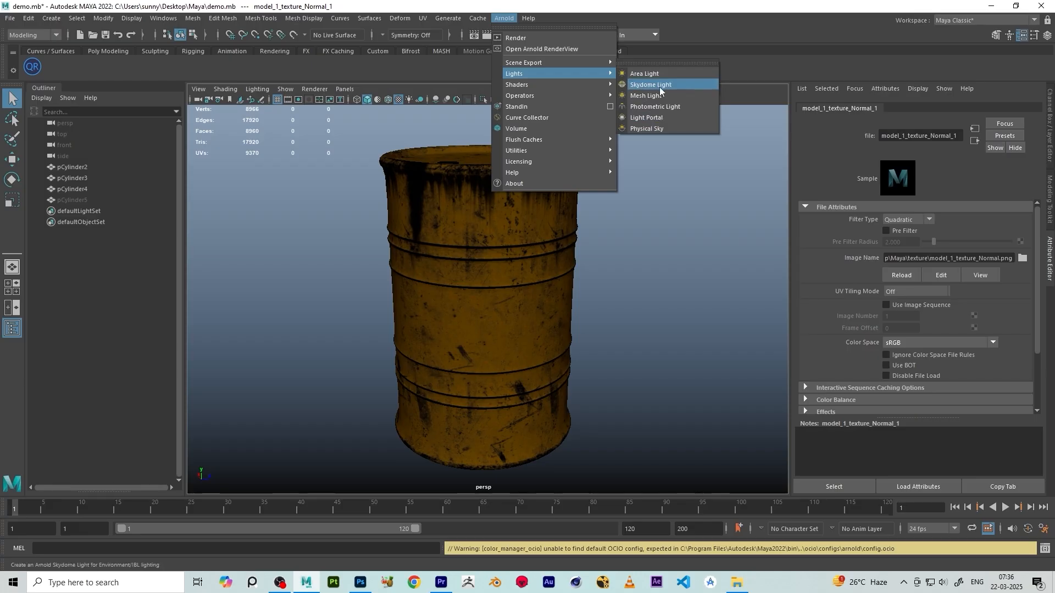
click(659, 87)
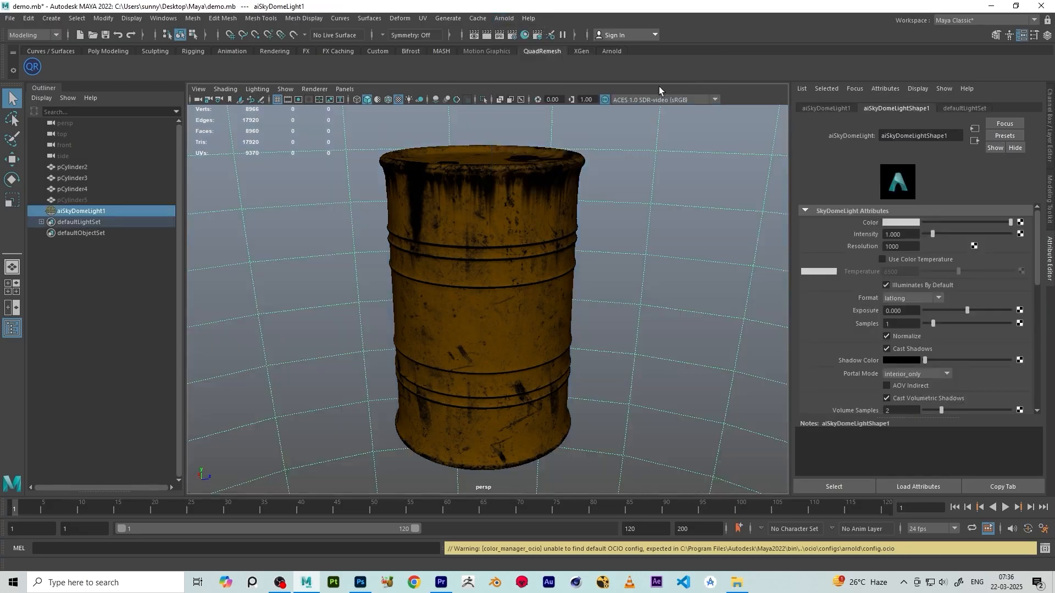
scroll(465, 296, down, 15)
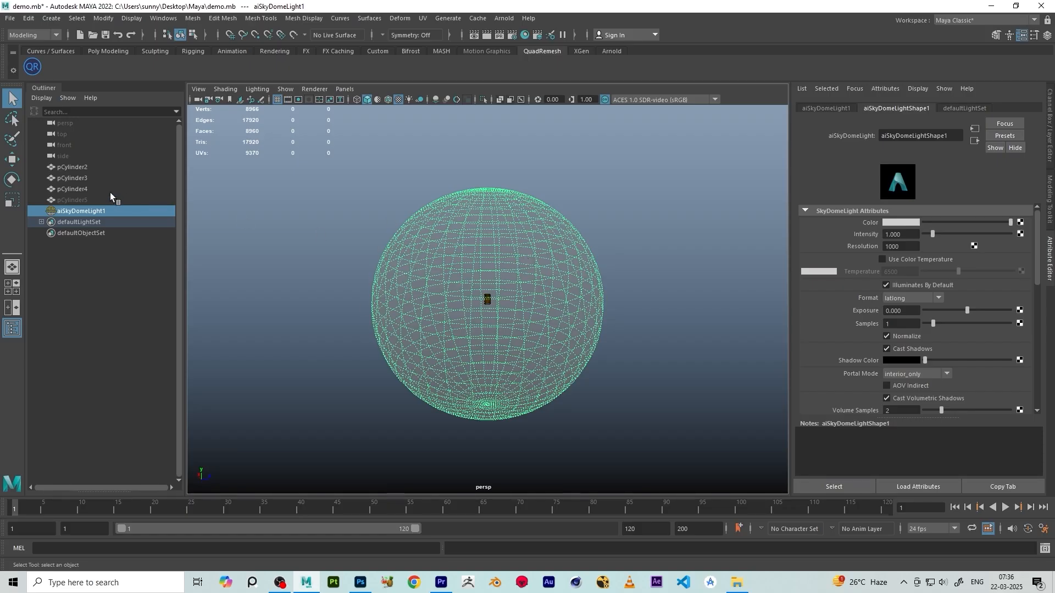
Try moving pCylinder2, pCylinder3 and pCylinder4 outside the skydome sphere, and undo the move
drag(78, 171, 80, 190)
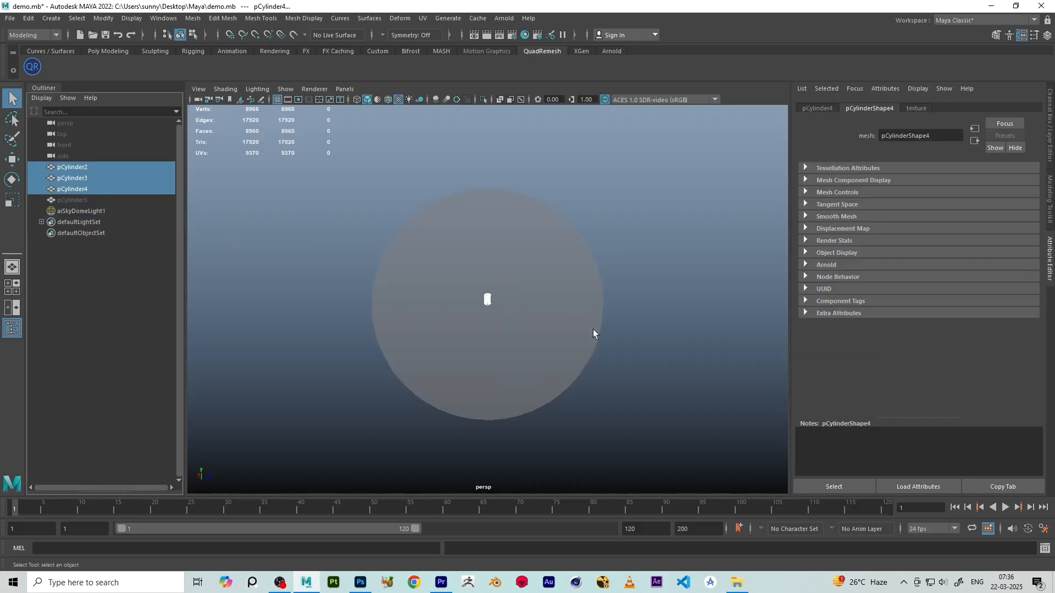
key(w)
drag(536, 292, 730, 271)
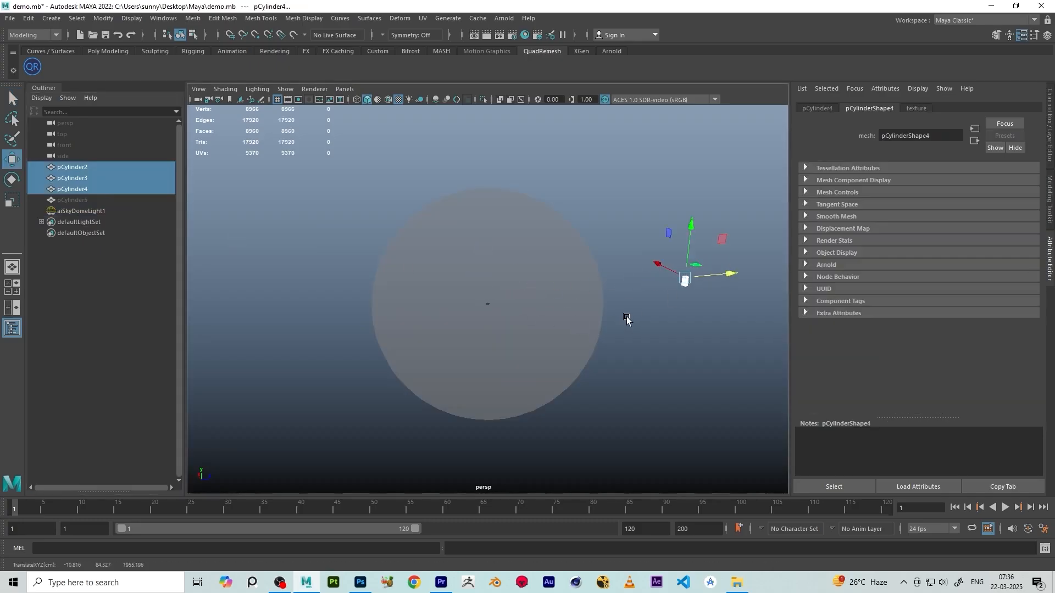
alt+middle_drag(627, 317, 502, 306)
click(522, 316)
scroll(521, 316, up, 2)
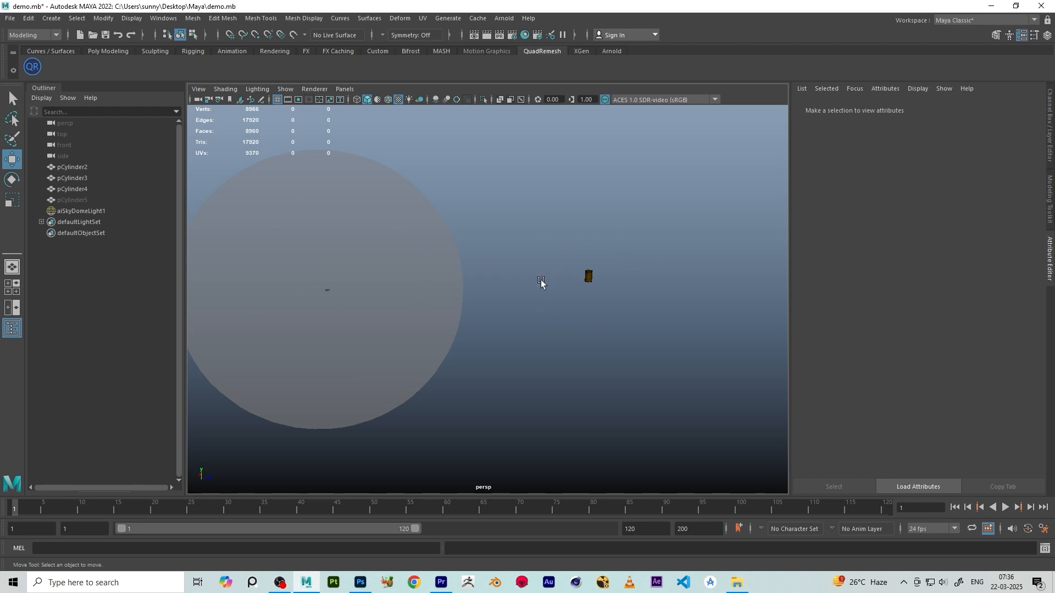
key(ctrl+z)
key(ctrl+z)
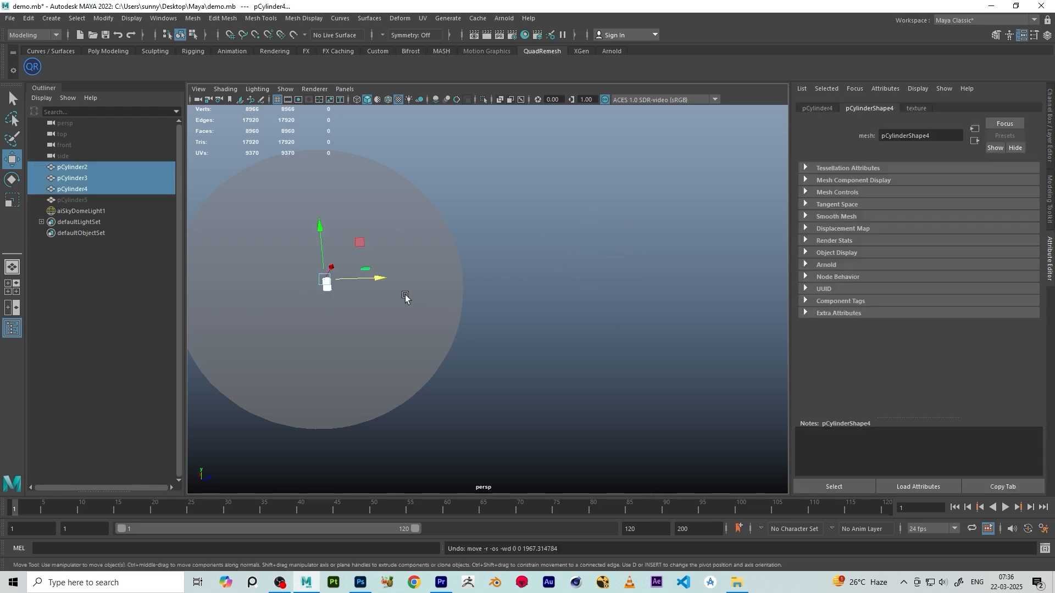
Select the skydome light and frame the barrel close up inside the dome
click(371, 201)
alt+middle_drag(382, 230, 489, 186)
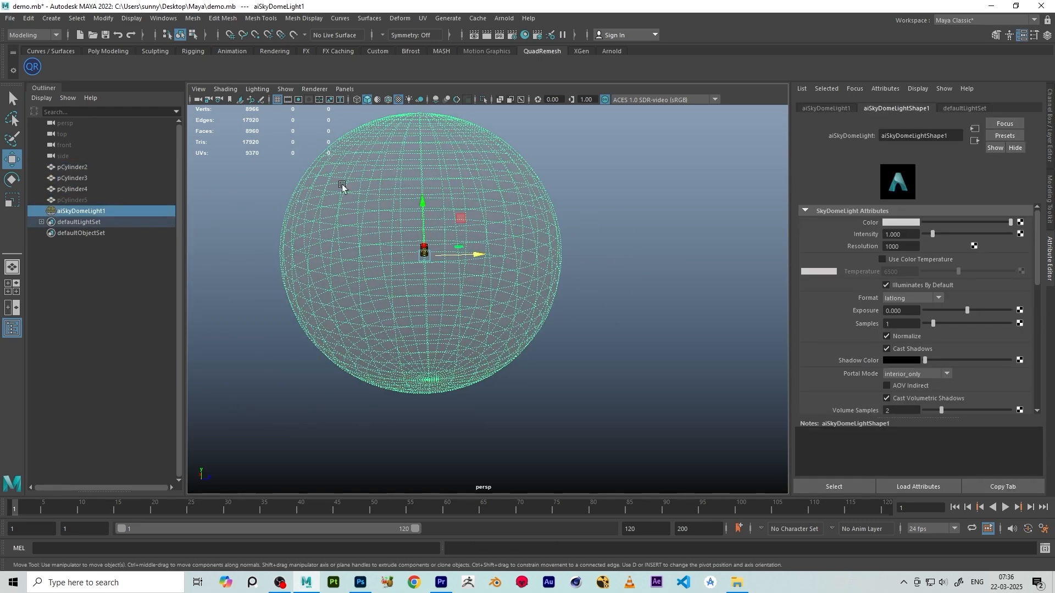
scroll(385, 220, down, 2)
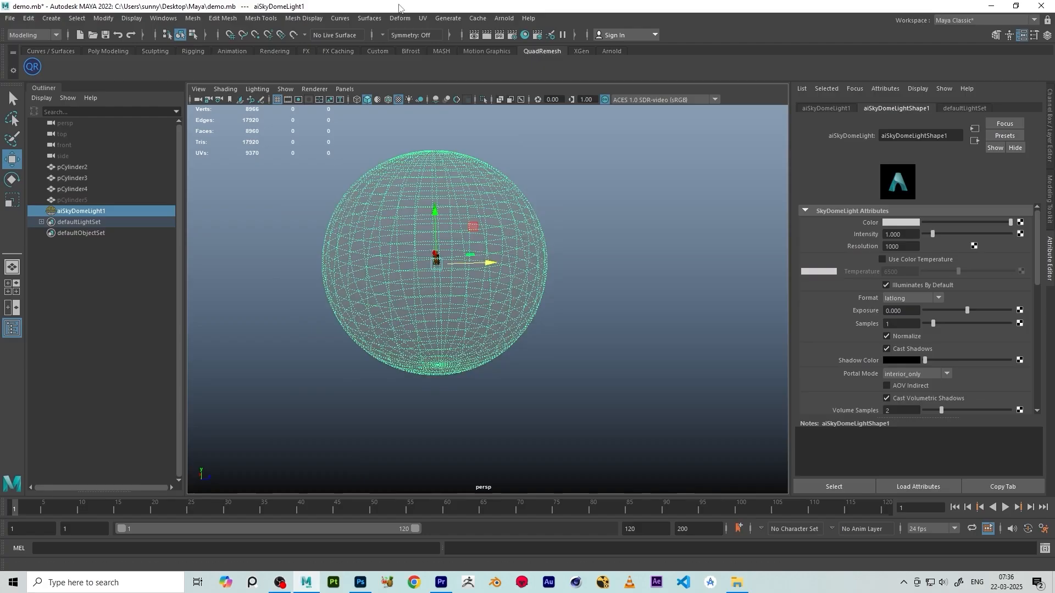
scroll(483, 232, up, 10)
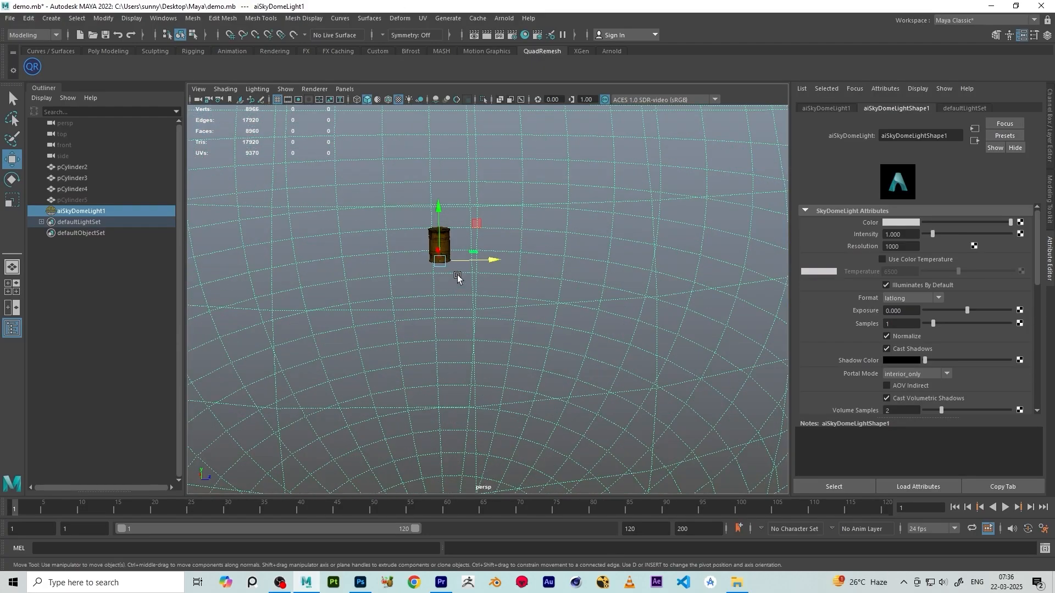
scroll(458, 278, up, 10)
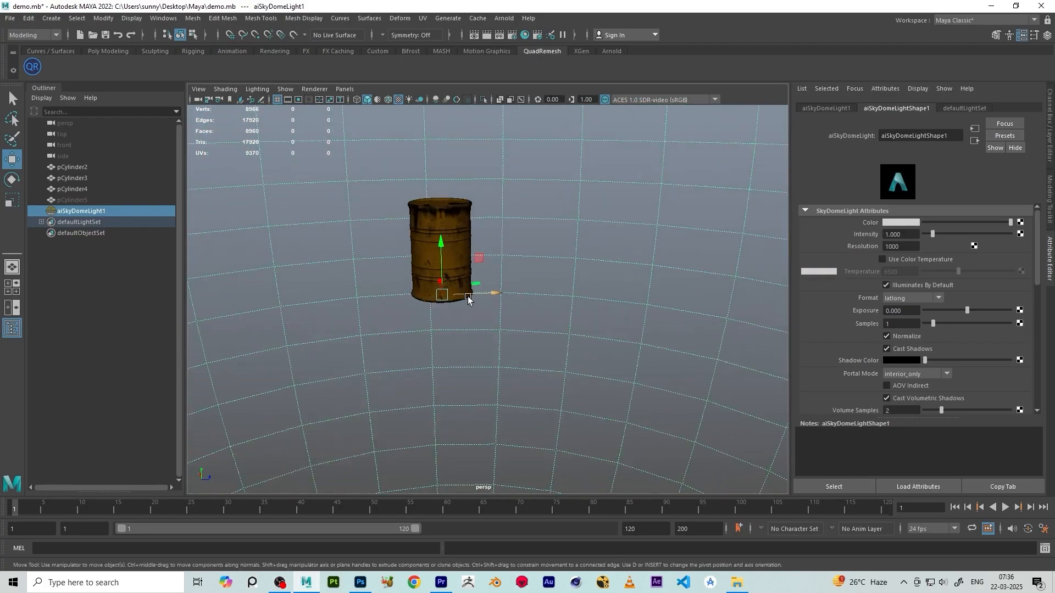
scroll(492, 317, up, 8)
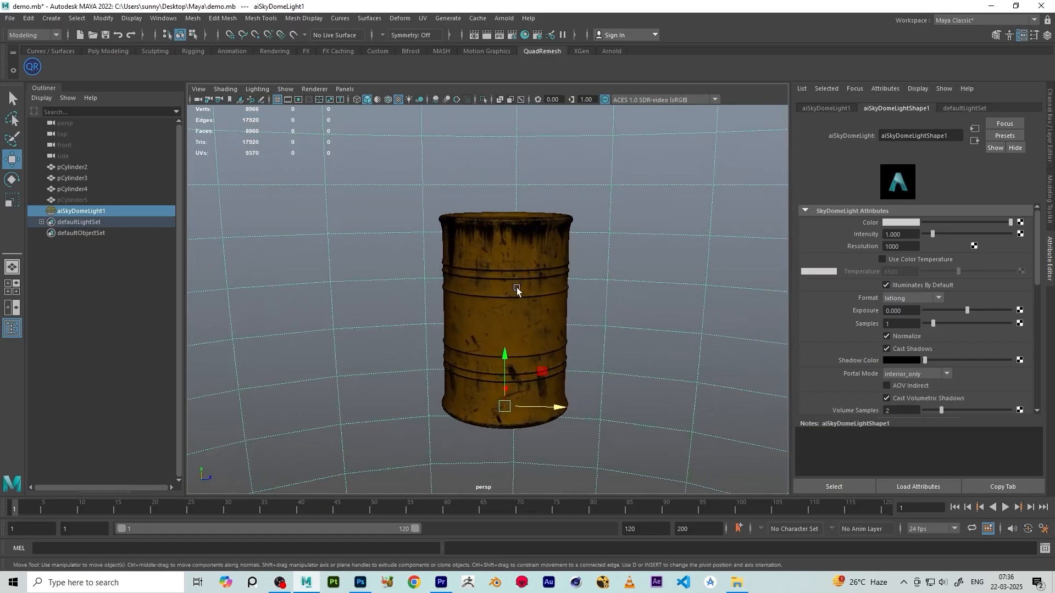
alt+middle_drag(505, 282, 498, 274)
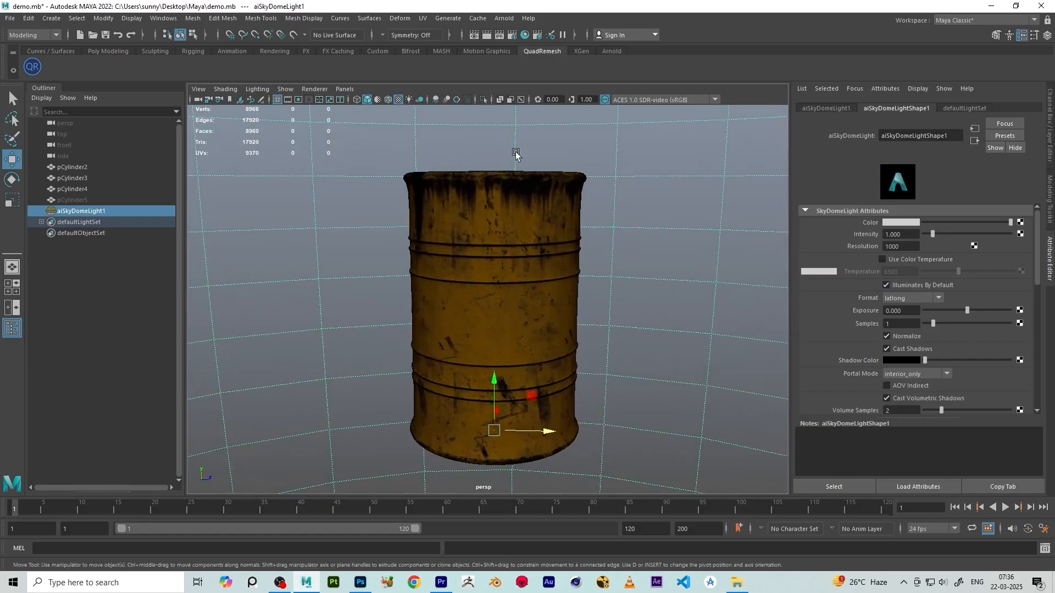
Render the barrel lit by the skydome with Arnold and close the render window
click(504, 18)
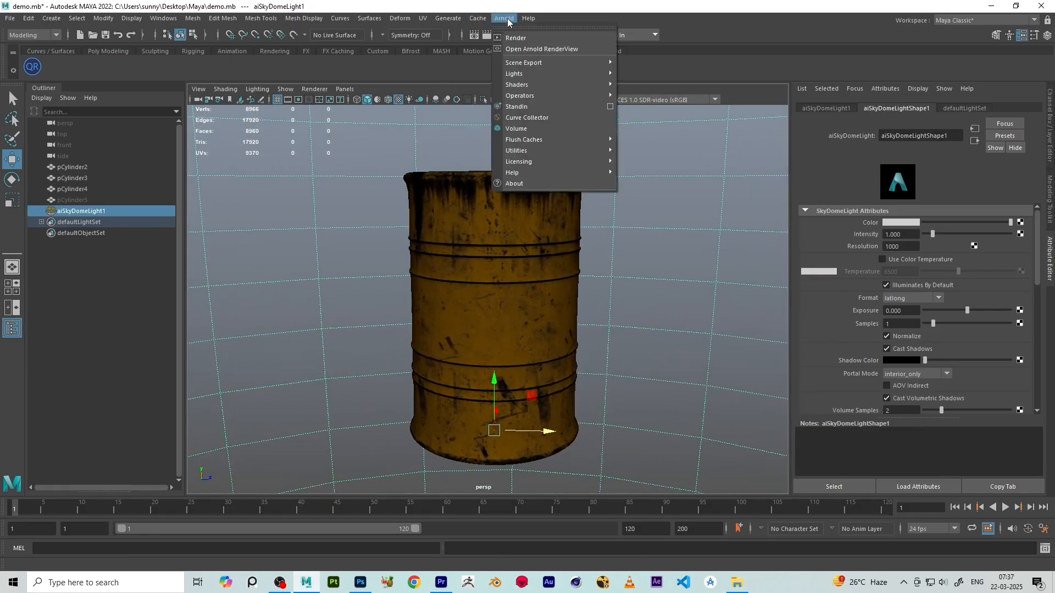
click(517, 38)
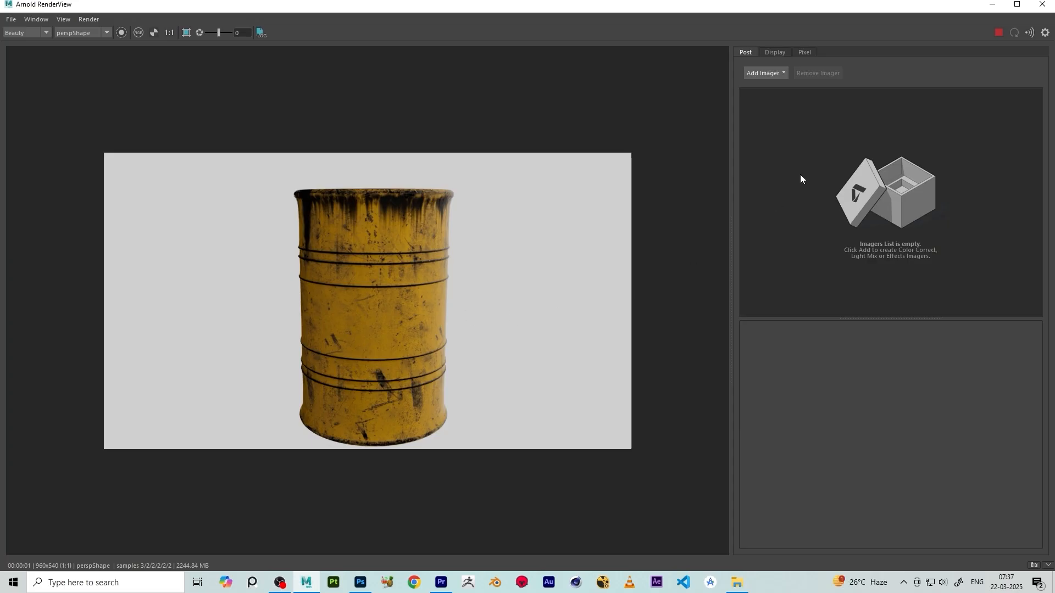
click(1043, 5)
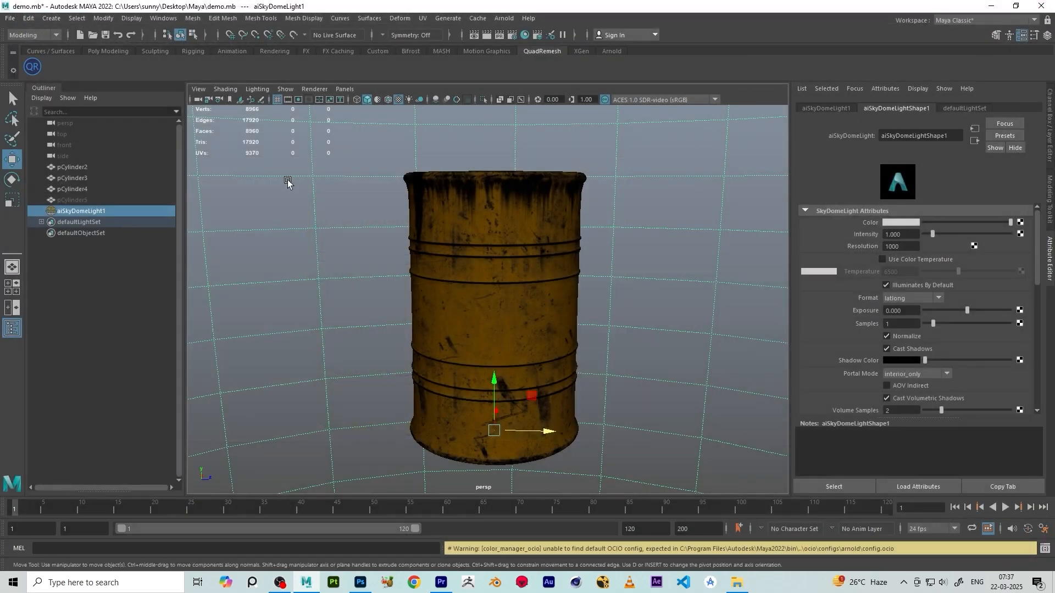
Show the resolution gate in the perspective view, render the framed barrel with Arnold again and close the render window
click(298, 100)
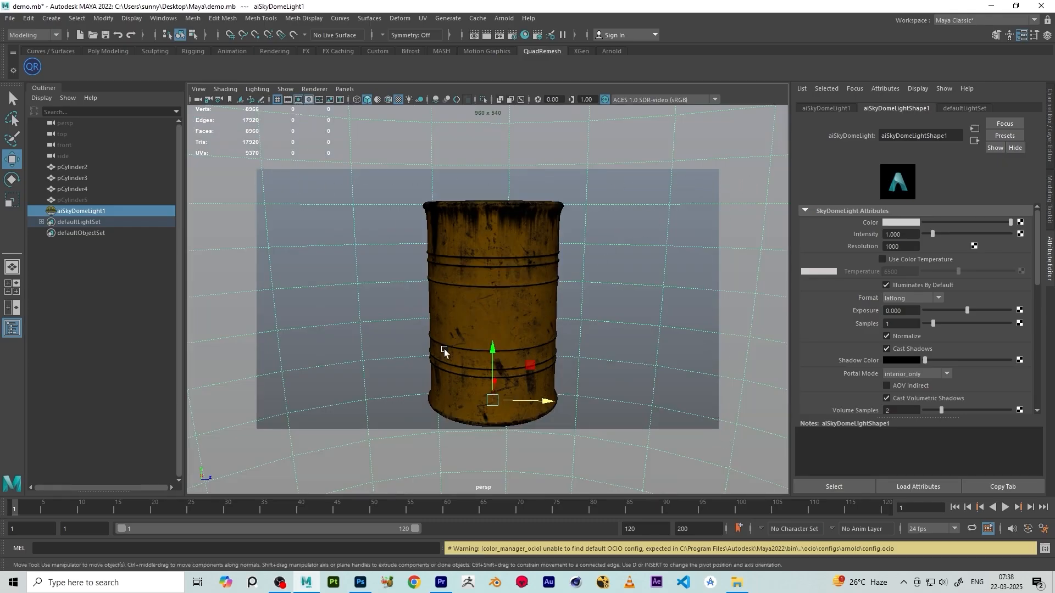
click(504, 18)
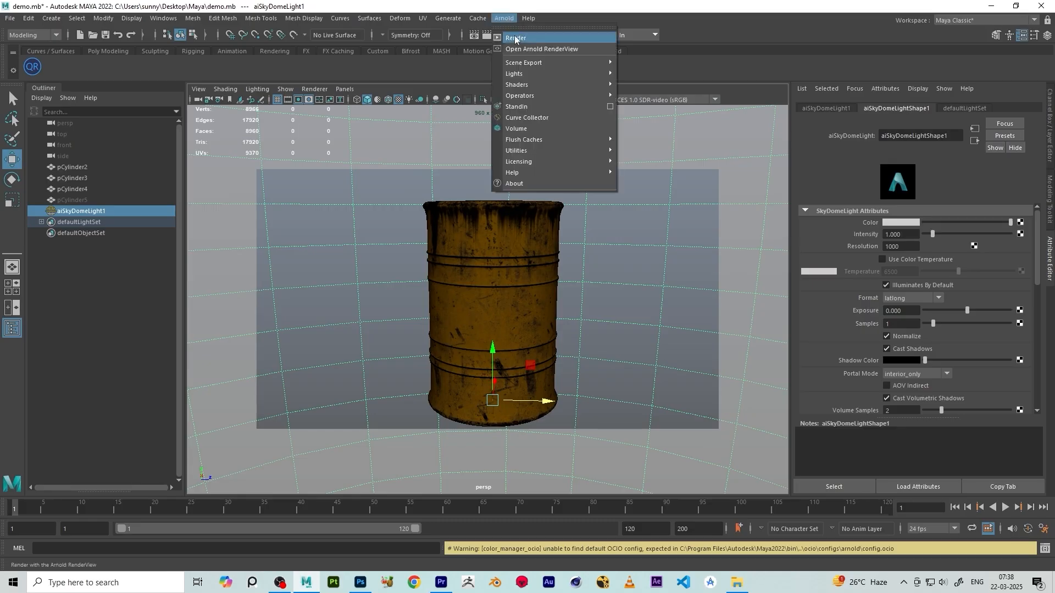
click(522, 37)
click(1042, 4)
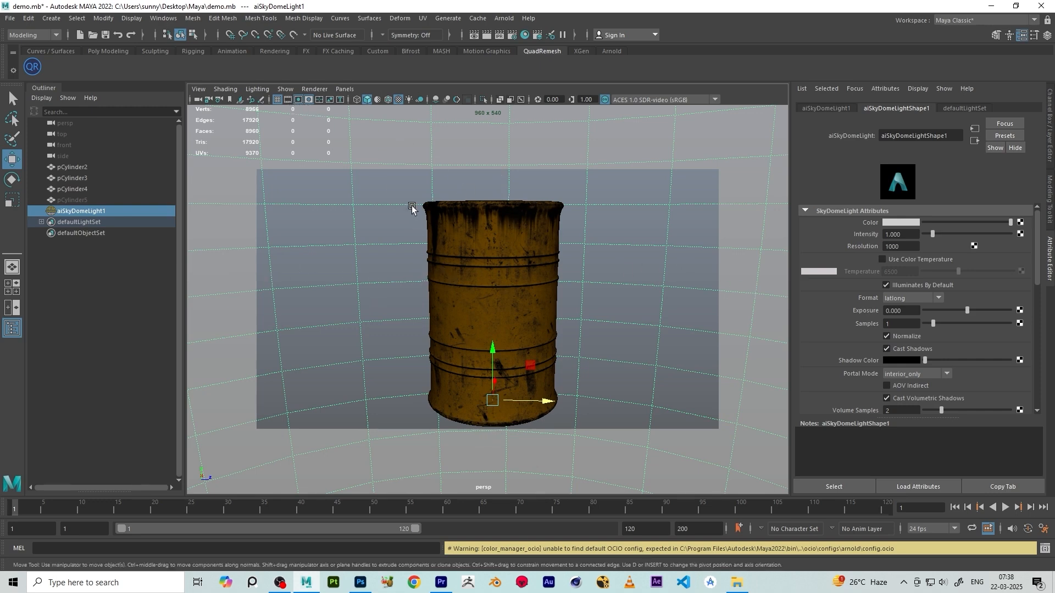
Frame the barrel from a higher, more distant angle inside the resolution gate
alt+middle_drag(504, 303, 503, 297)
scroll(502, 297, down, 4)
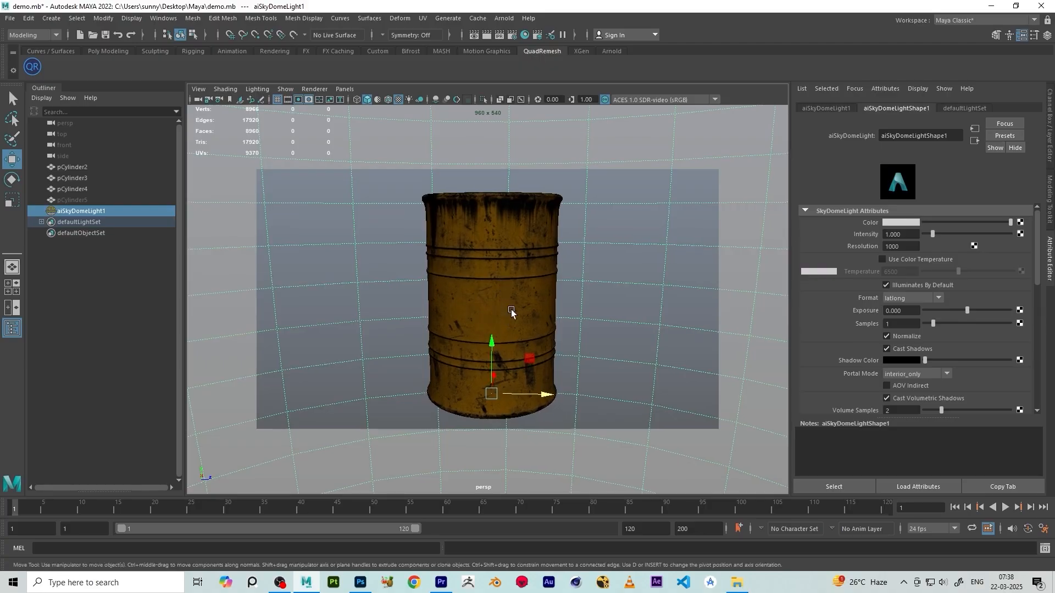
alt+drag(605, 303, 536, 280)
scroll(534, 278, down, 3)
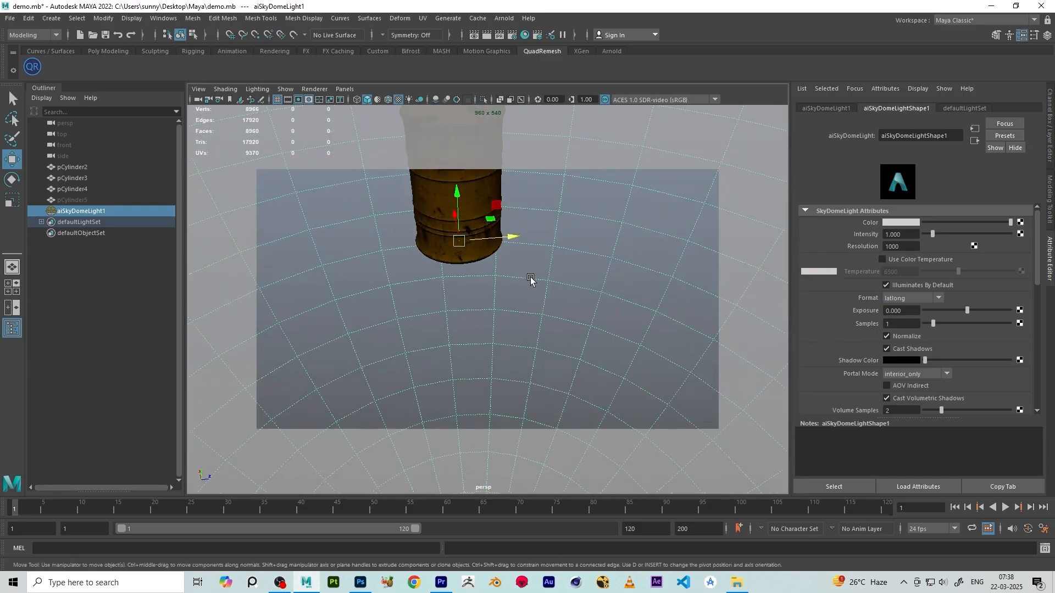
scroll(504, 277, down, 3)
mouse_move(498, 278)
alt+middle_down()
mouse_move(474, 273)
mouse_move(496, 277)
alt+middle_up()
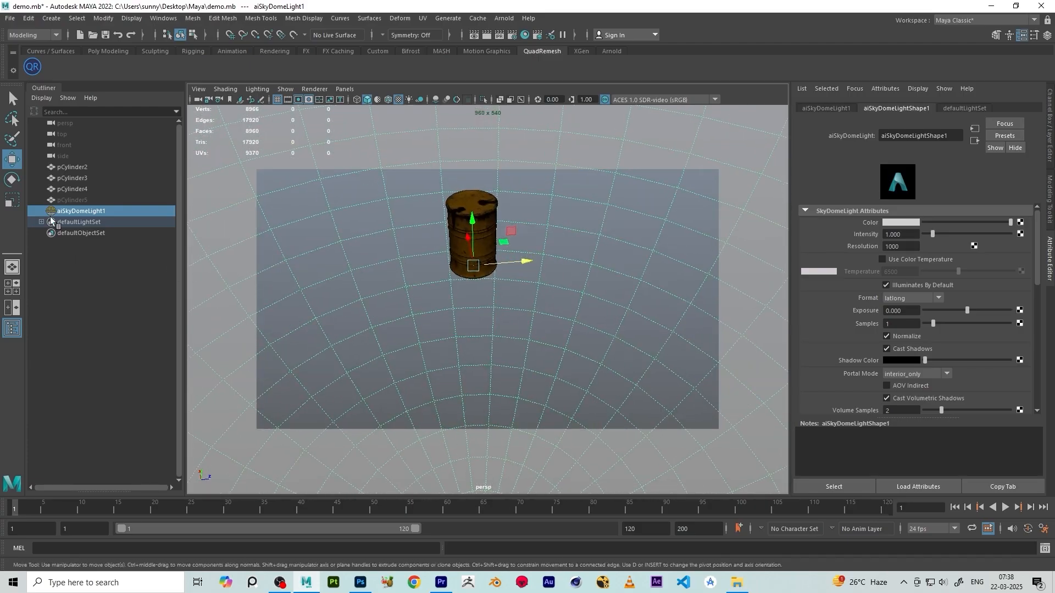
Select the barrel body and frame it large and nearly side-on inside the resolution gate
click(490, 218)
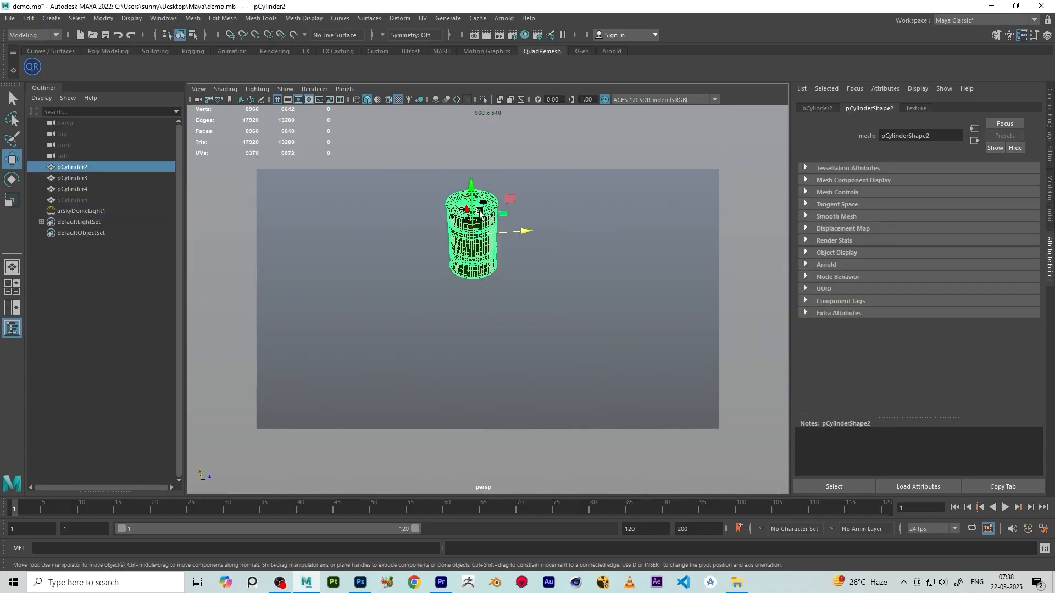
scroll(480, 214, up, 3)
alt+drag(451, 190, 516, 324)
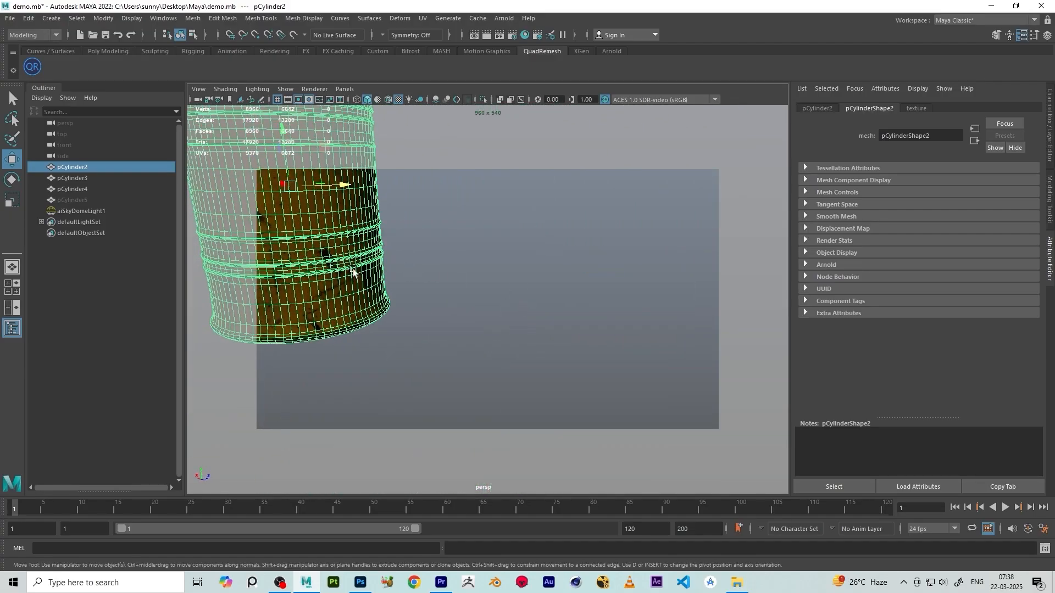
key(f)
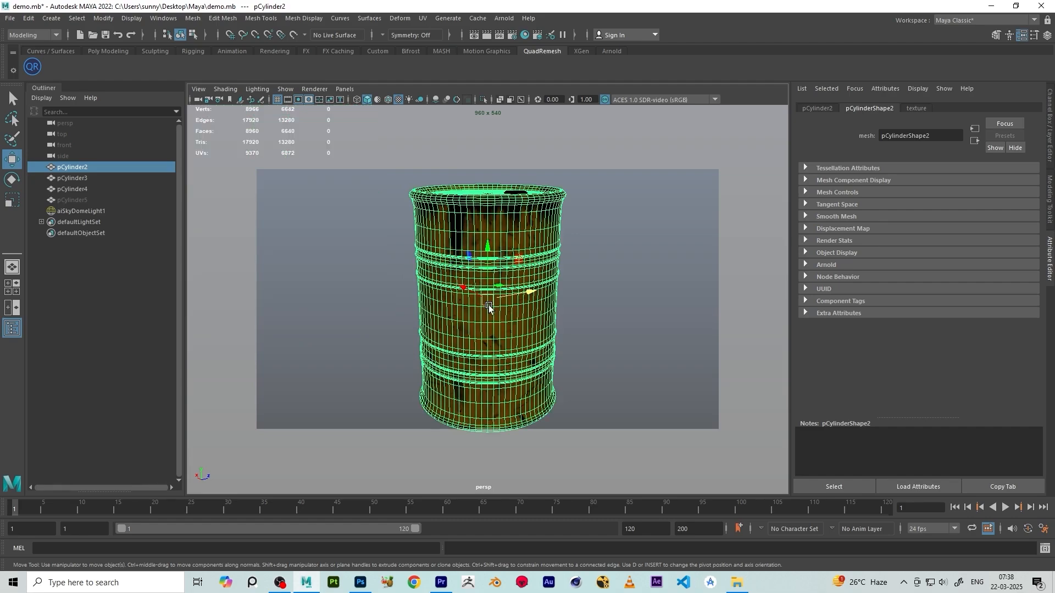
alt+drag(511, 335, 555, 290)
scroll(532, 333, down, 5)
scroll(593, 329, up, 5)
alt+drag(559, 245, 563, 297)
scroll(572, 292, up, 3)
Select the skydome light and fine-tune the view so the whole barrel sits centred within the resolution gate
click(644, 264)
scroll(595, 311, down, 3)
scroll(568, 295, up, 2)
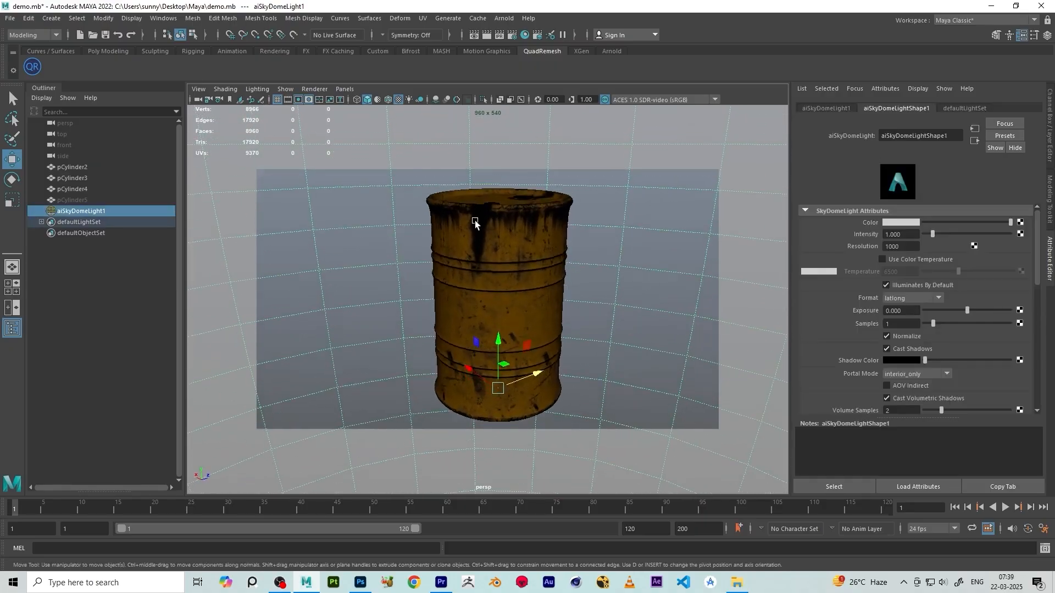
alt+drag(556, 212, 582, 252)
scroll(553, 230, down, 2)
scroll(583, 244, up, 2)
scroll(584, 245, up, 2)
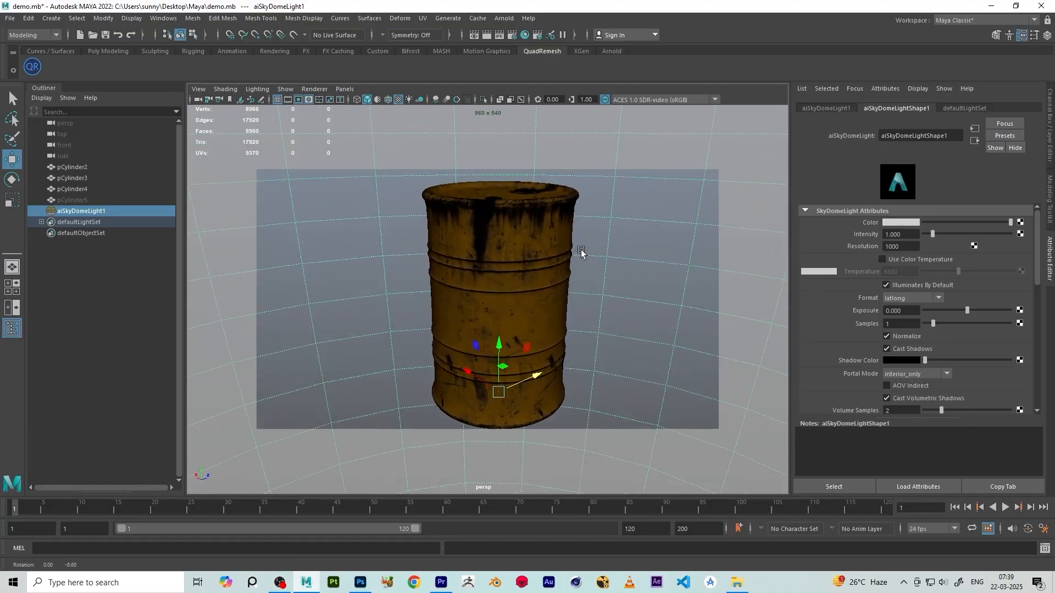
alt+middle_drag(582, 251, 578, 263)
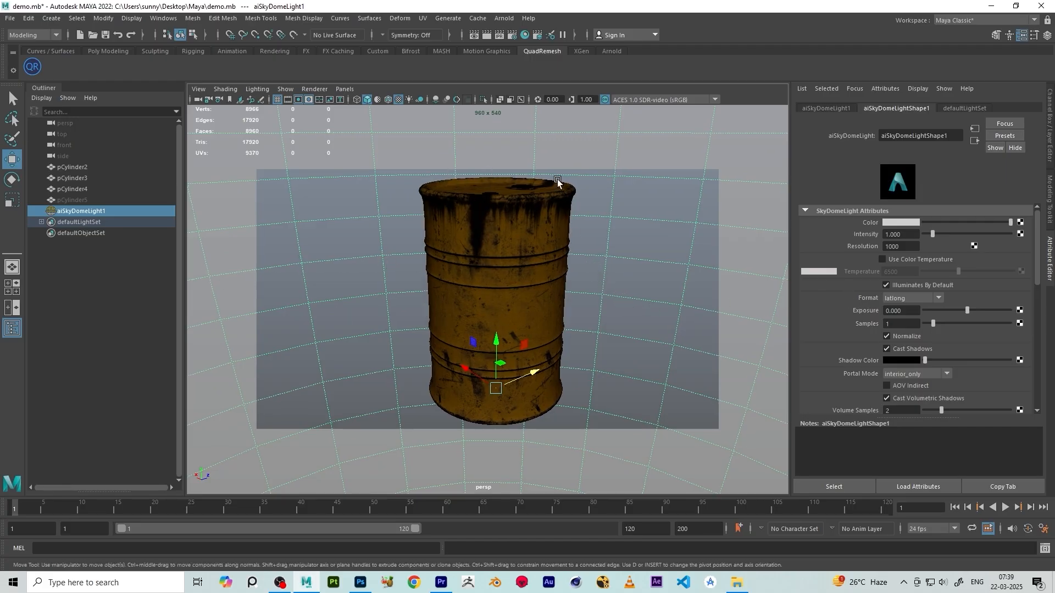
Render the closely framed barrel with Arnold and close the render window
click(501, 18)
click(516, 38)
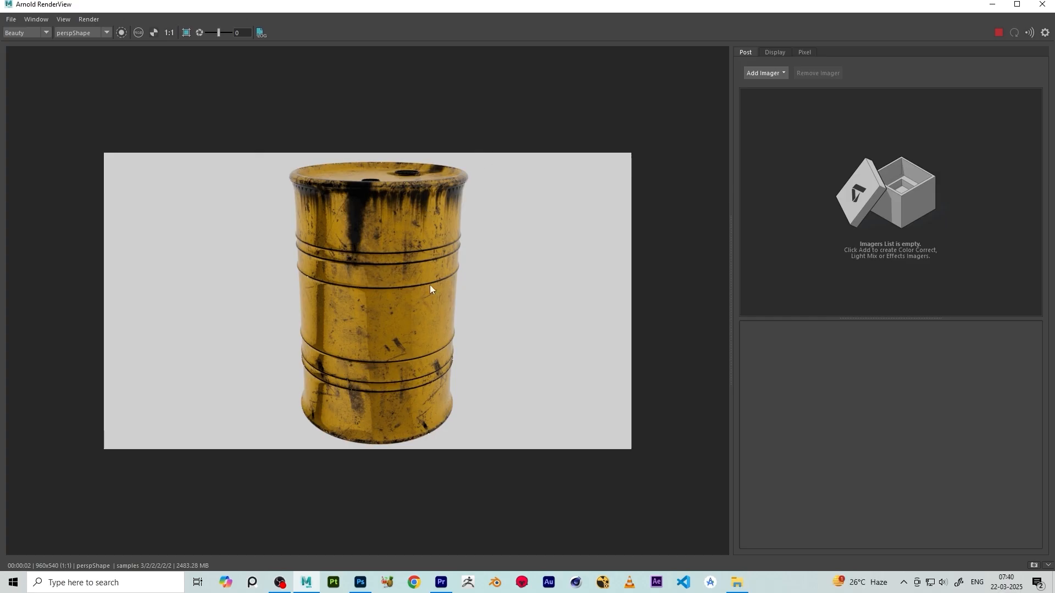
click(1043, 5)
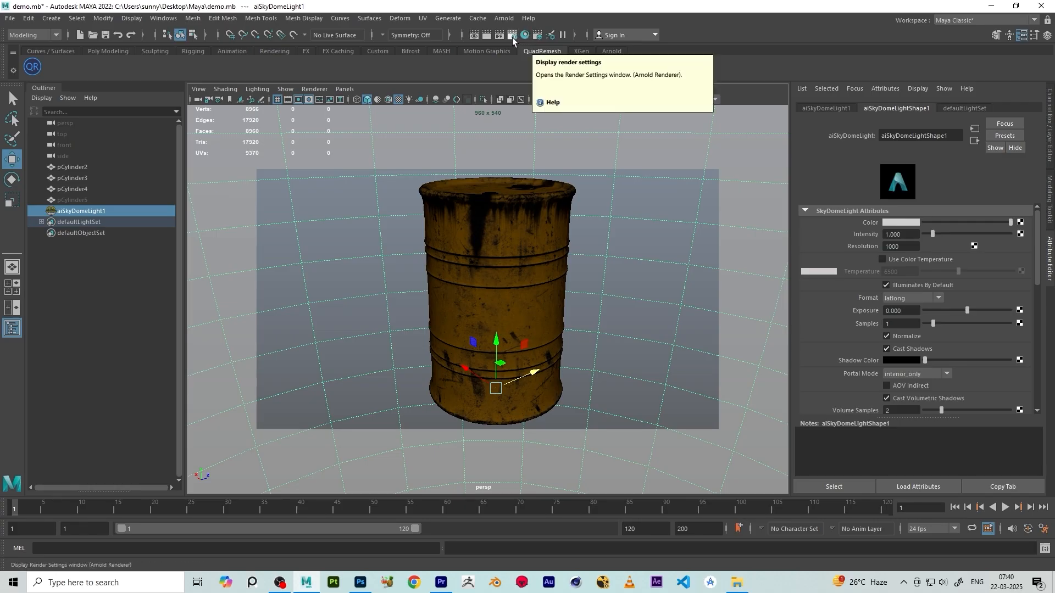
Set the render image size to 2048 by 2048 pixels in the render settings and close them
click(512, 37)
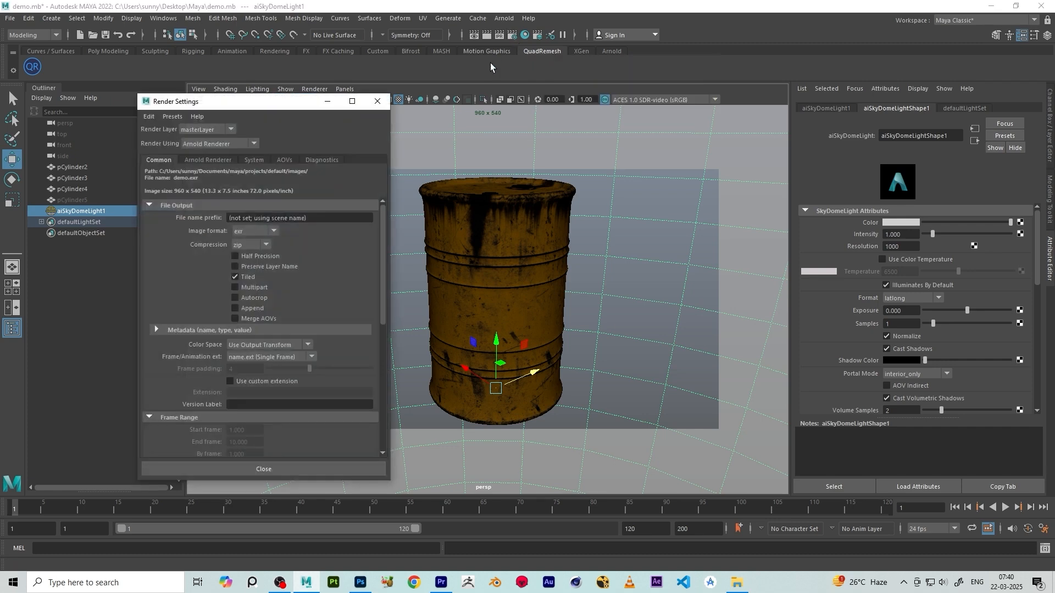
mouse_move(384, 211)
mouse_down()
mouse_move(382, 231)
mouse_move(384, 203)
mouse_up()
scroll(298, 252, down, 4)
scroll(298, 268, up, 3)
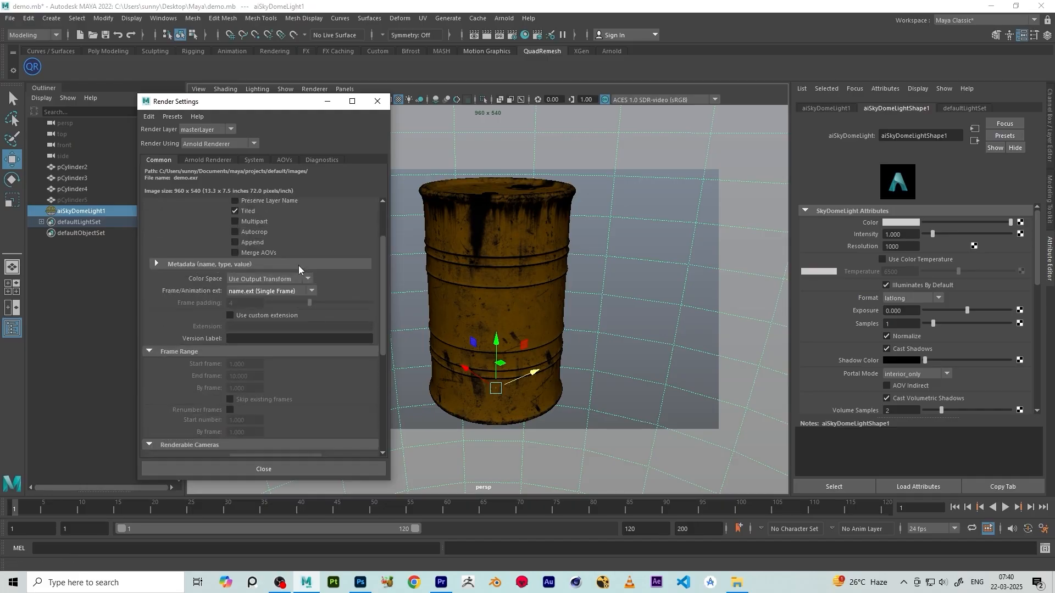
scroll(298, 268, down, 2)
scroll(297, 272, down, 2)
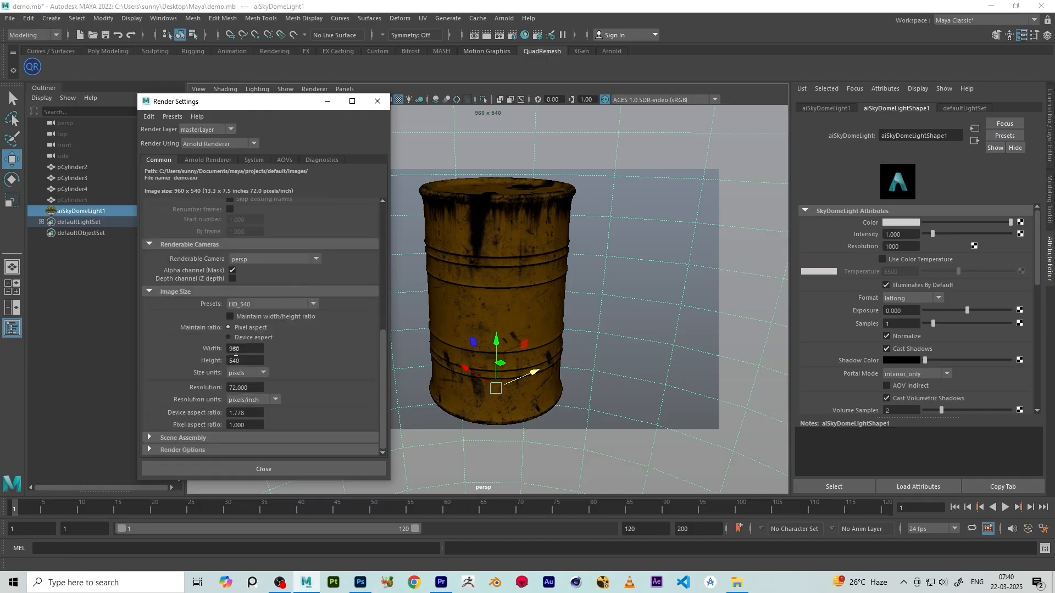
click(240, 360)
click(249, 347)
text(2048)
click(250, 361)
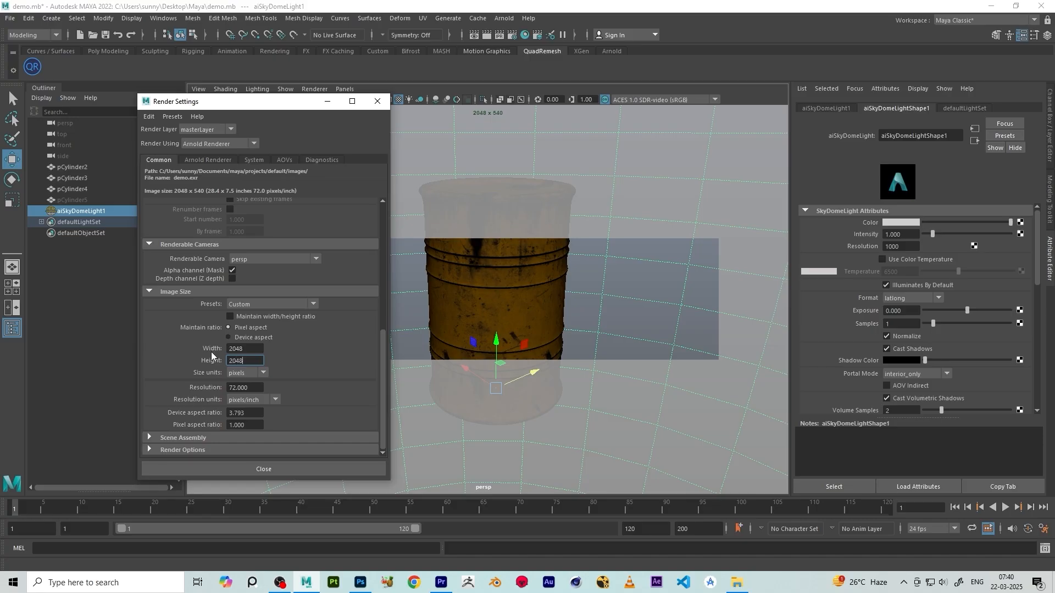
key(Return)
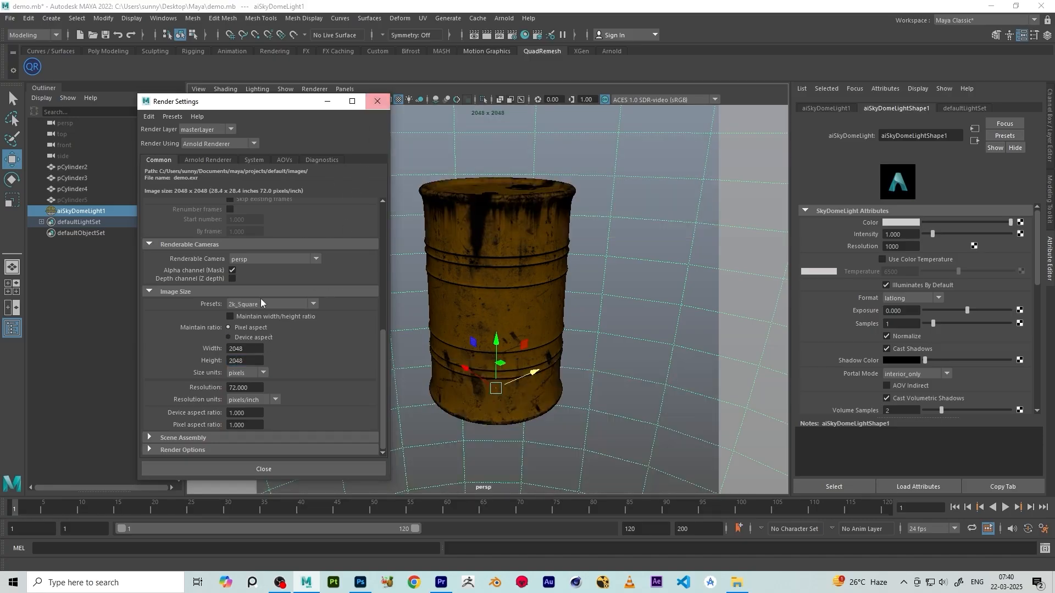
click(377, 101)
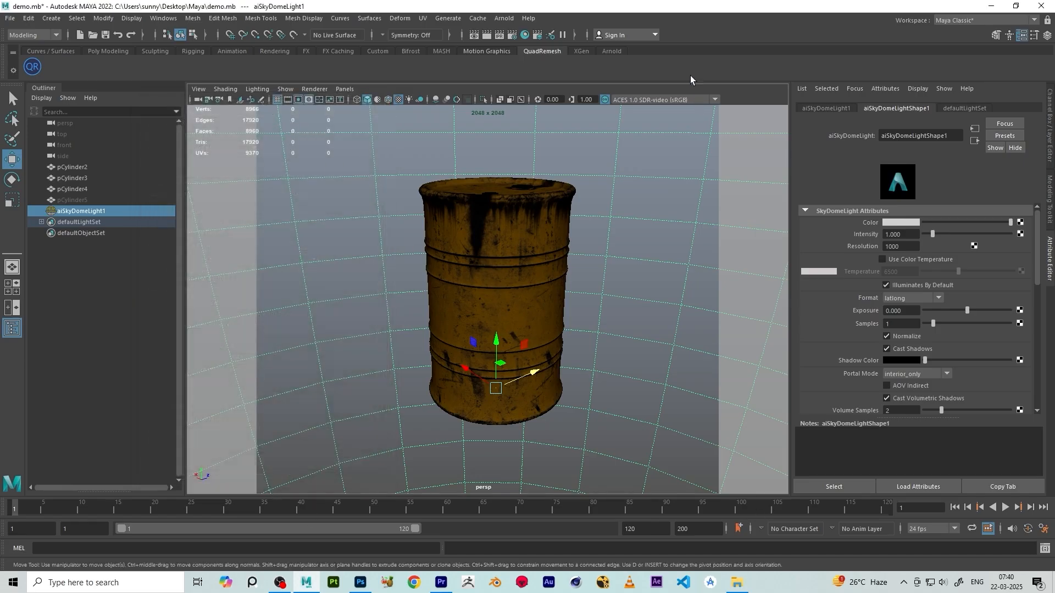
Adjust the barrel's framing in the square resolution gate and render it with Arnold
scroll(599, 321, up, 2)
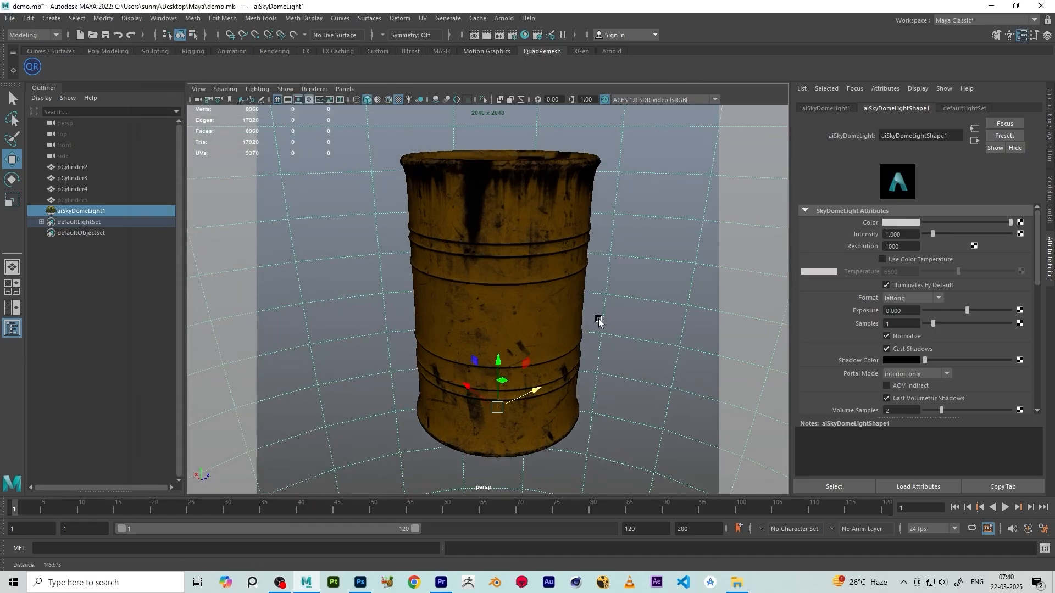
scroll(599, 322, down, 2)
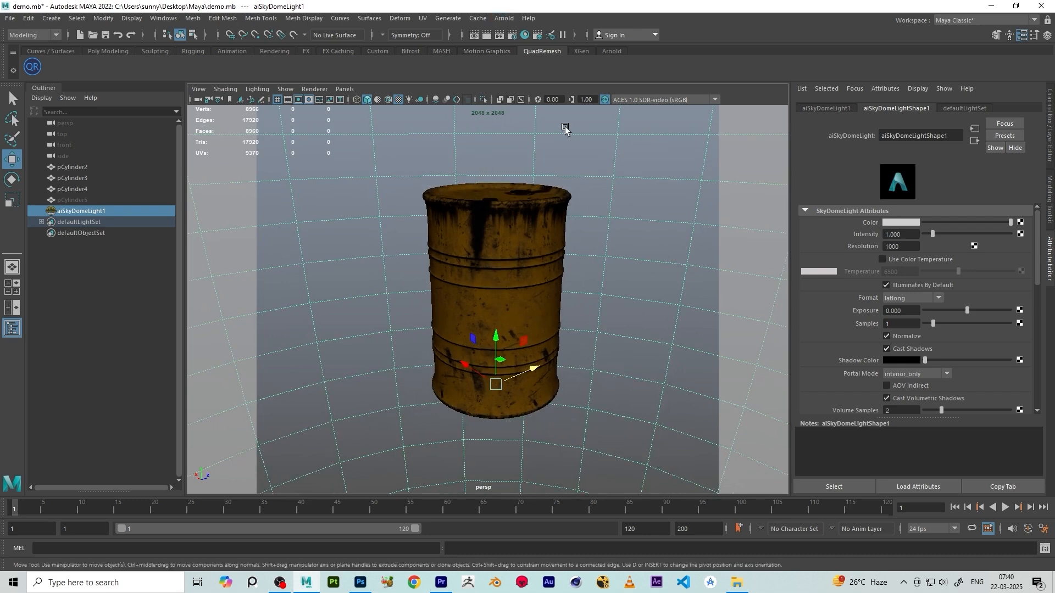
click(504, 18)
click(522, 55)
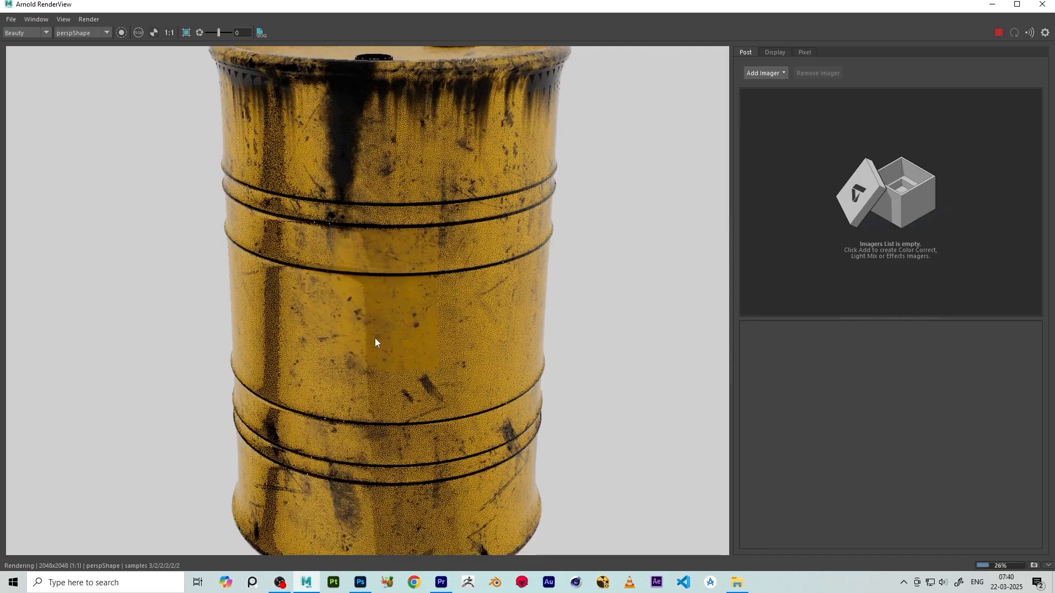
Examine the square barrel render both whole and in close-up detail, and close the render window
scroll(374, 338, down, 10)
scroll(366, 311, up, 8)
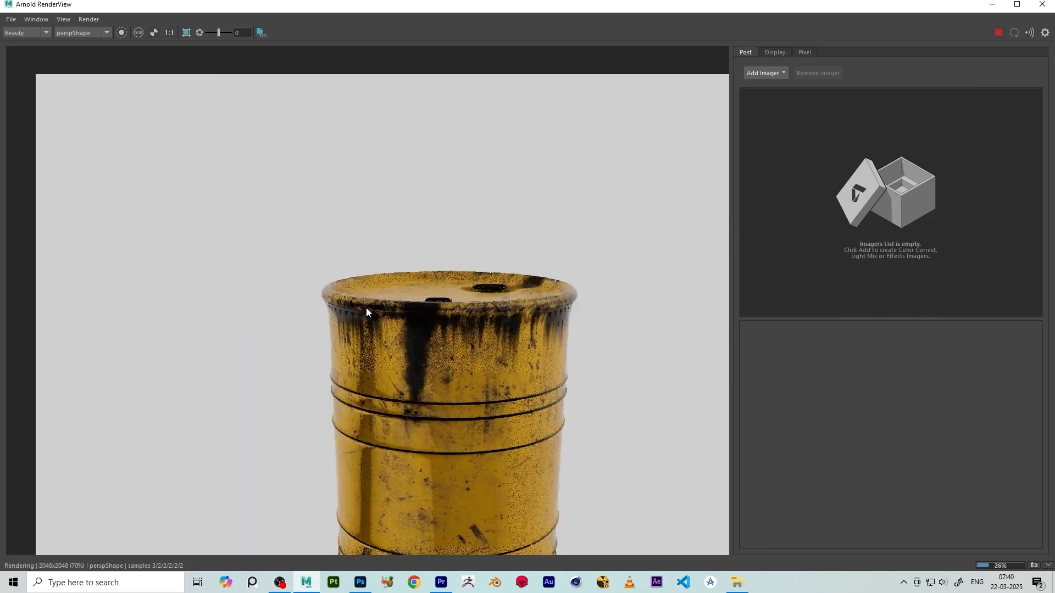
scroll(364, 315, down, 5)
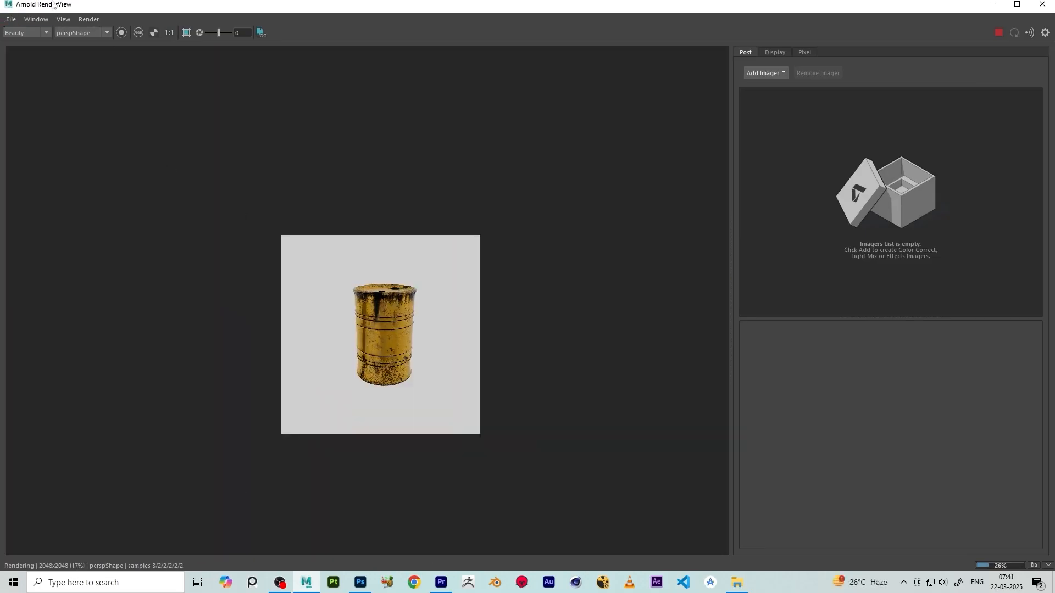
scroll(458, 350, down, 3)
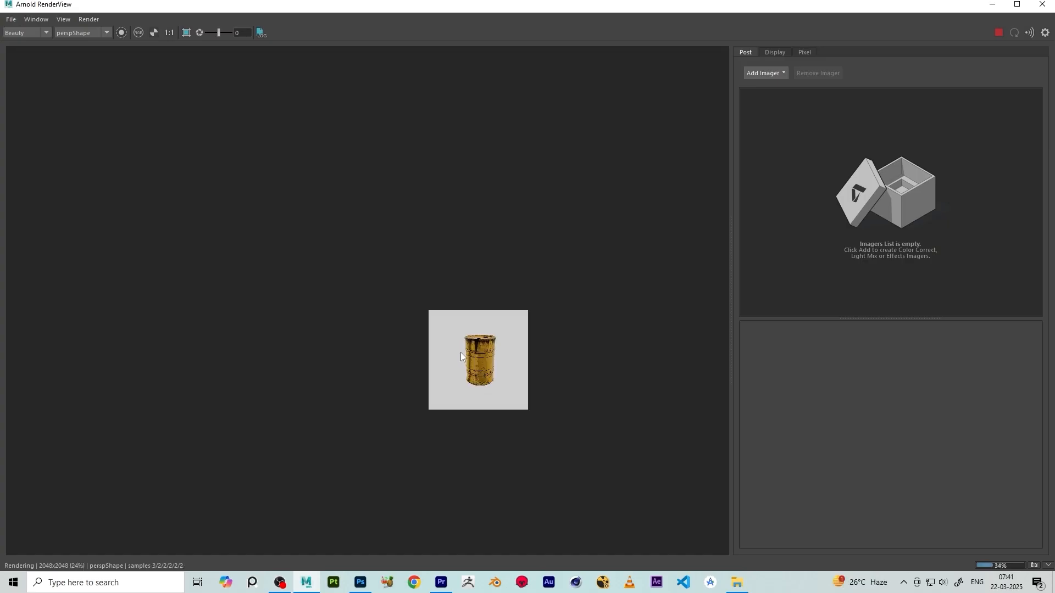
scroll(483, 375, up, 6)
scroll(361, 243, down, 6)
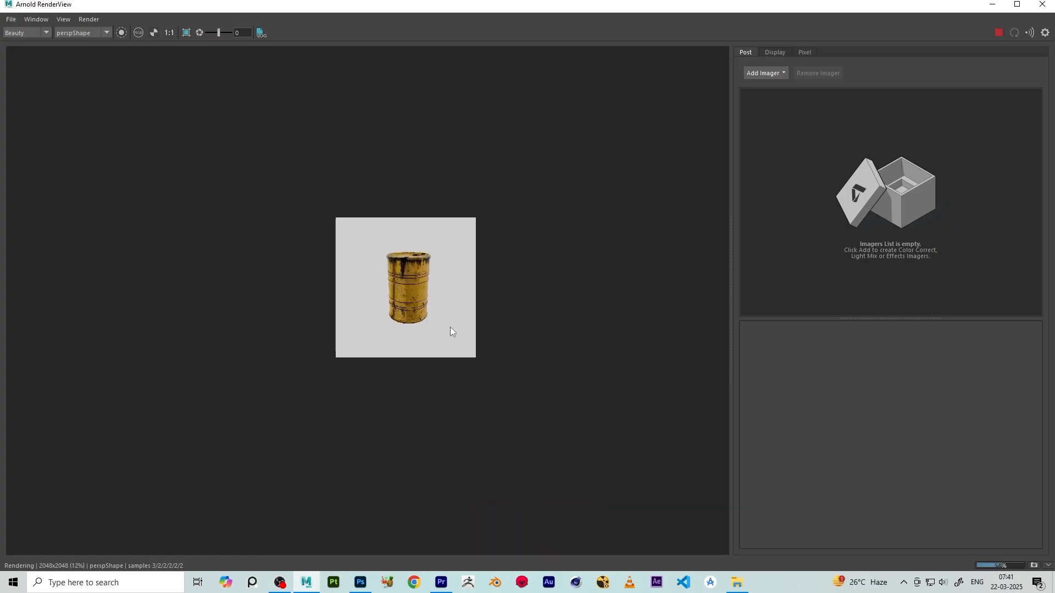
scroll(450, 328, up, 5)
scroll(400, 308, down, 2)
scroll(395, 306, up, 2)
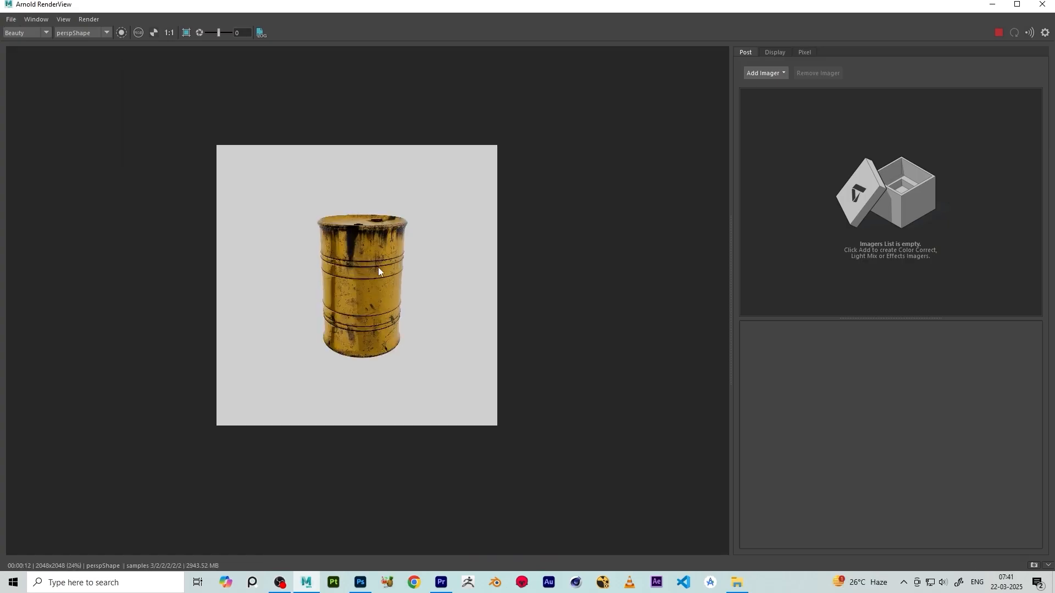
scroll(375, 276, down, 2)
drag(464, 335, 398, 319)
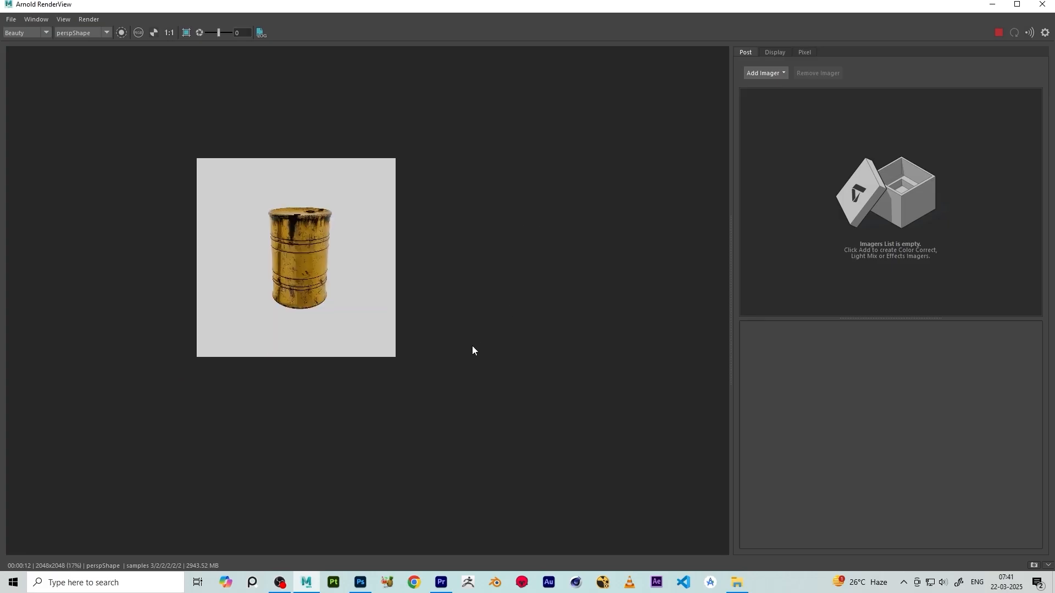
drag(573, 324, 568, 331)
drag(321, 268, 376, 331)
scroll(376, 331, up, 7)
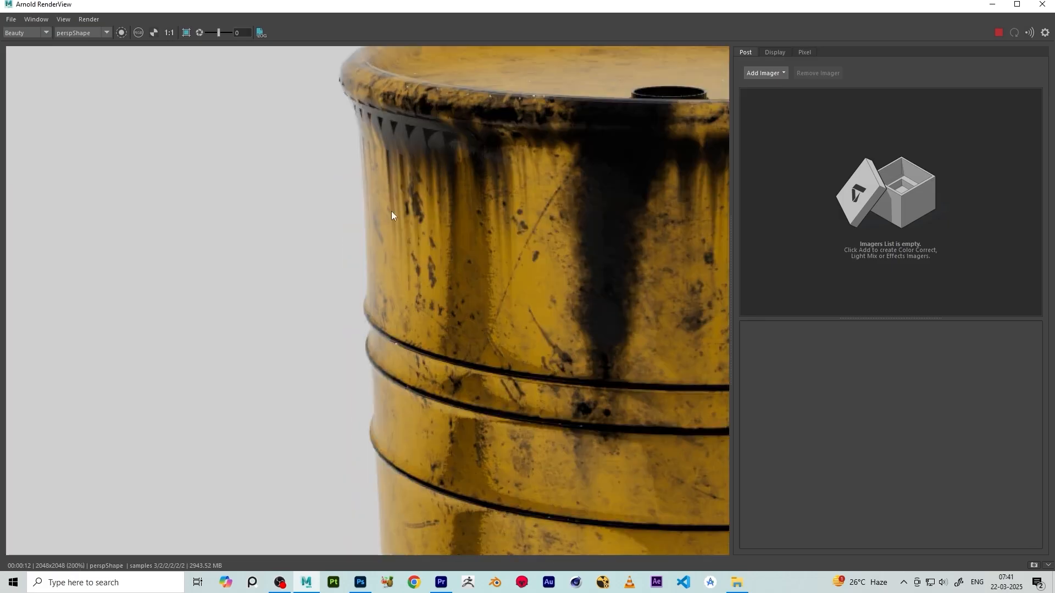
scroll(385, 196, down, 8)
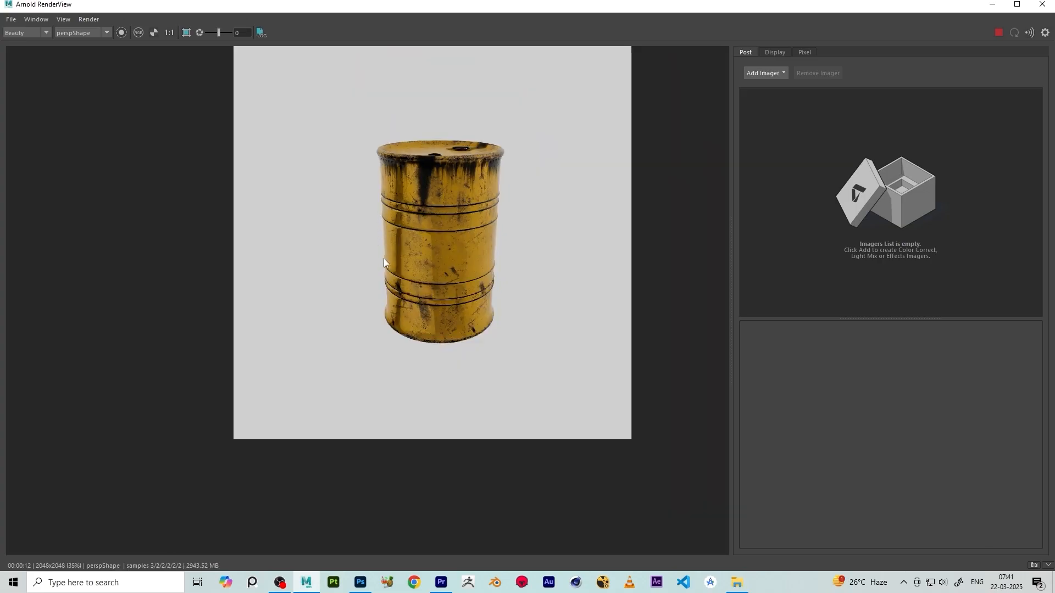
scroll(401, 216, up, 3)
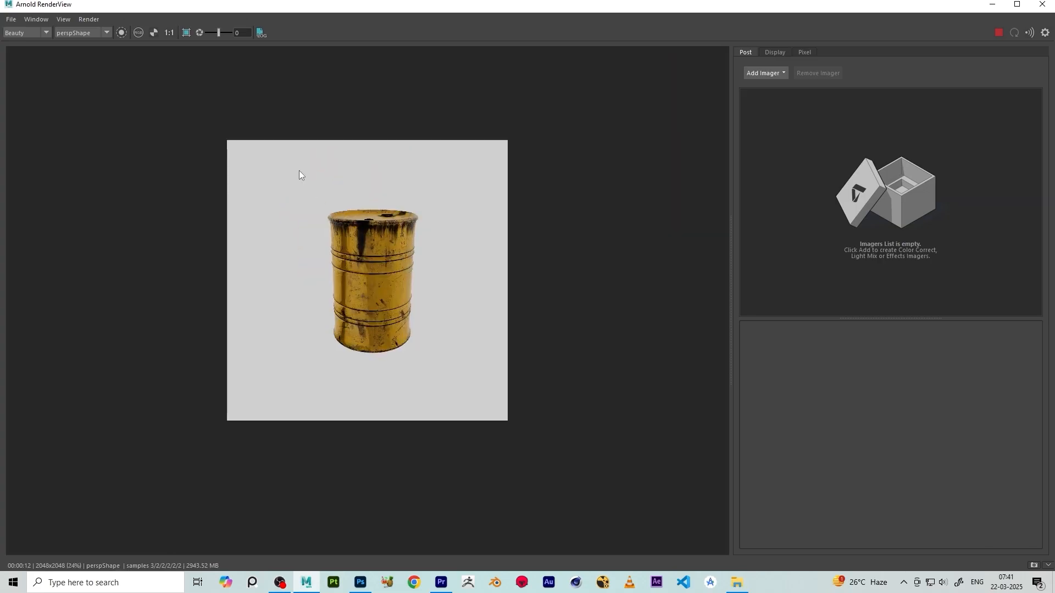
scroll(363, 295, up, 3)
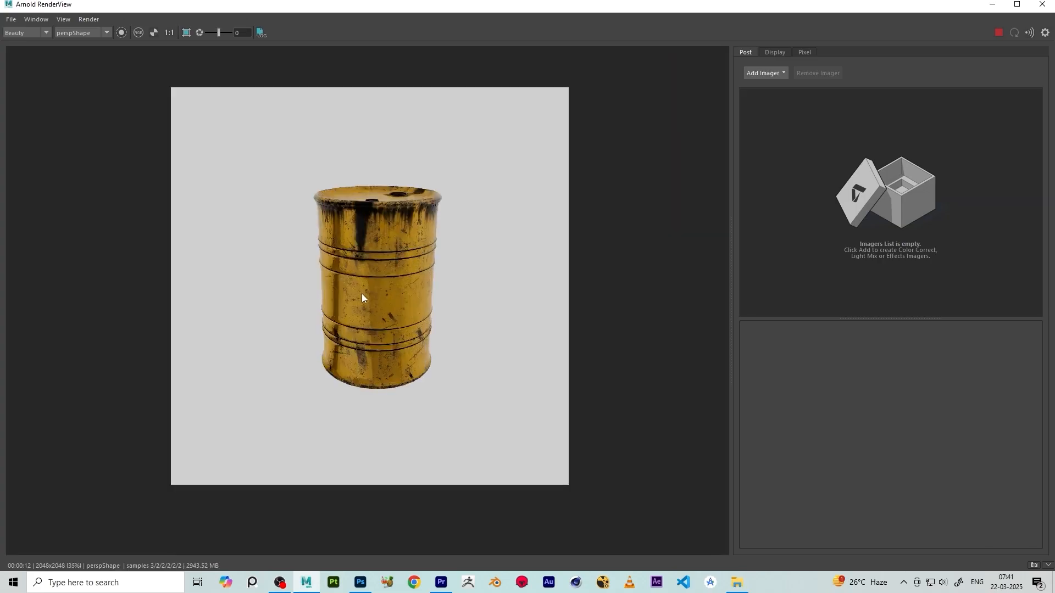
scroll(365, 286, down, 3)
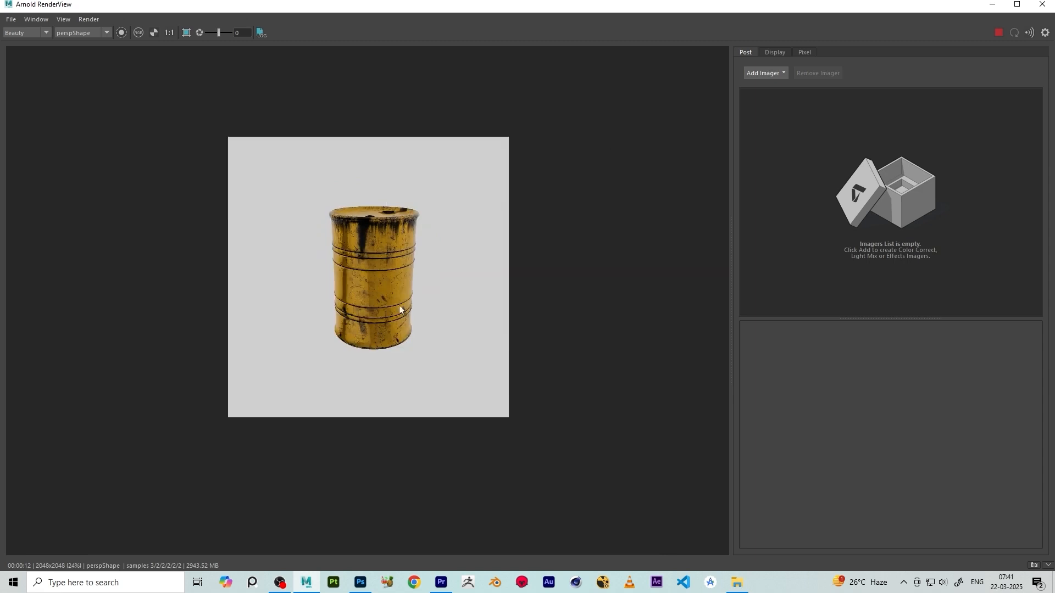
click(1042, 4)
Inspect the barrel's surface texture up close and from a distance in the perspective view
scroll(536, 228, up, 2)
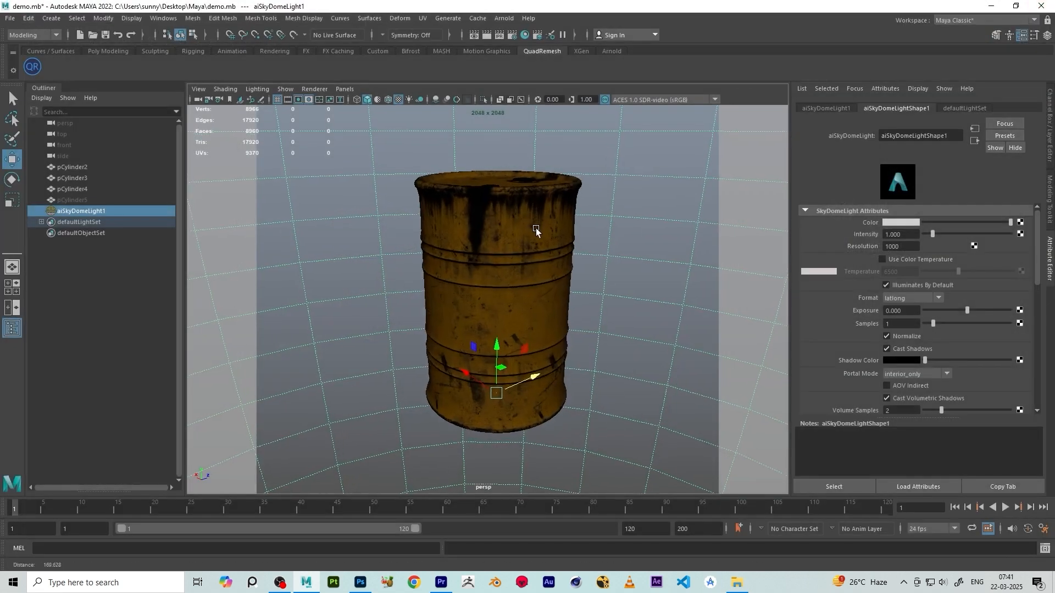
scroll(577, 235, up, 2)
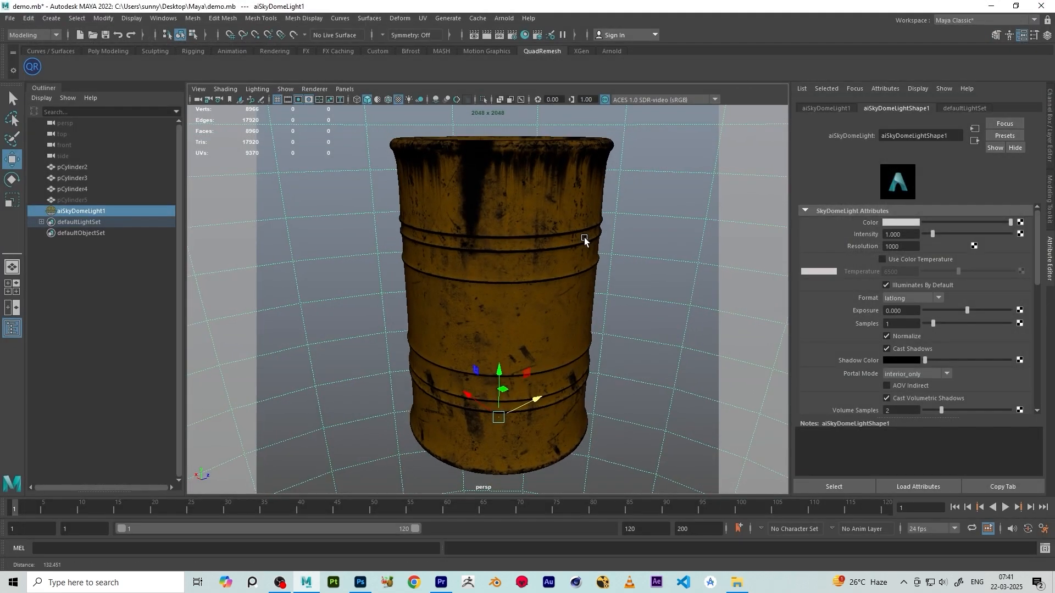
scroll(559, 259, up, 5)
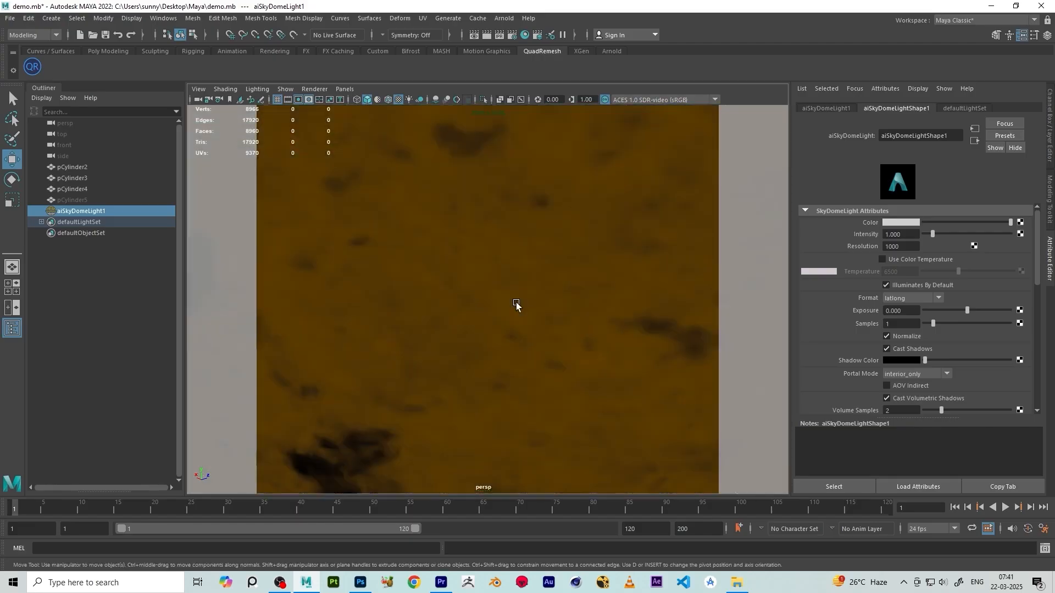
scroll(516, 302, down, 4)
scroll(515, 307, up, 2)
scroll(541, 255, down, 4)
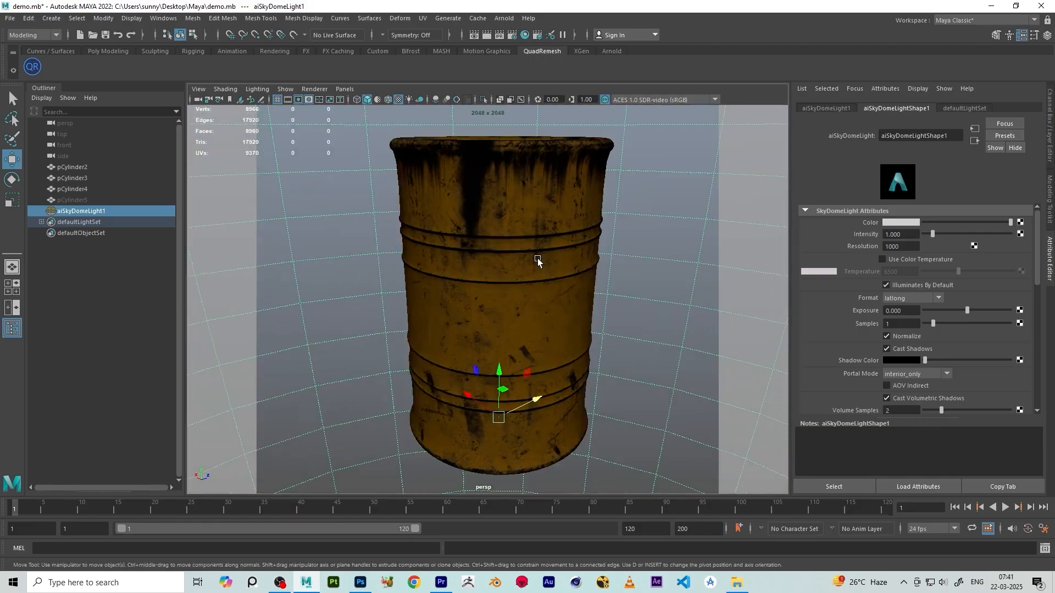
scroll(530, 242, up, 2)
scroll(495, 231, down, 3)
scroll(484, 242, up, 4)
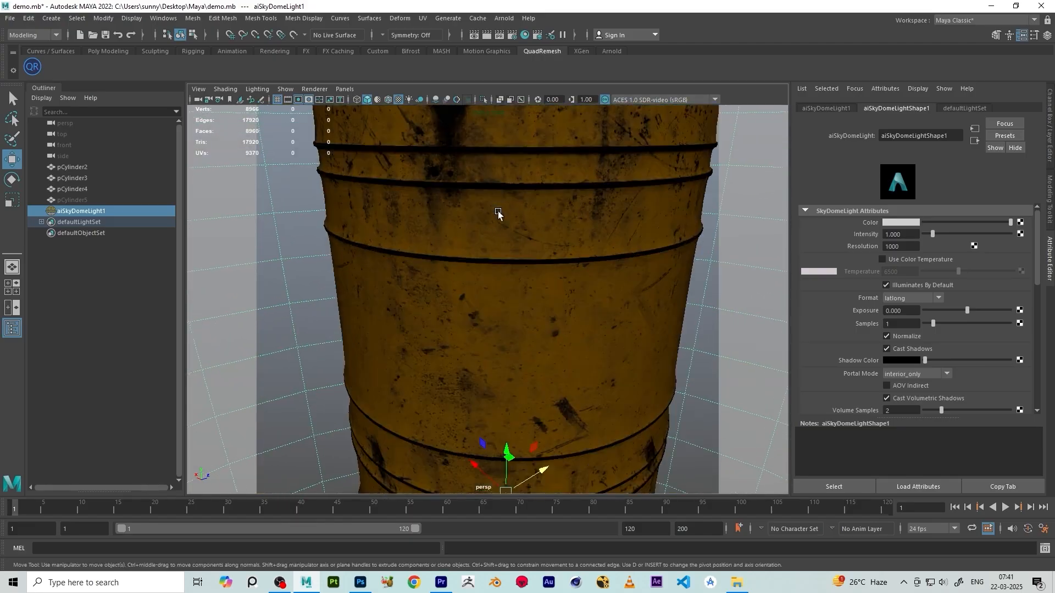
scroll(498, 215, down, 6)
scroll(495, 220, up, 2)
scroll(496, 218, up, 4)
scroll(496, 230, down, 6)
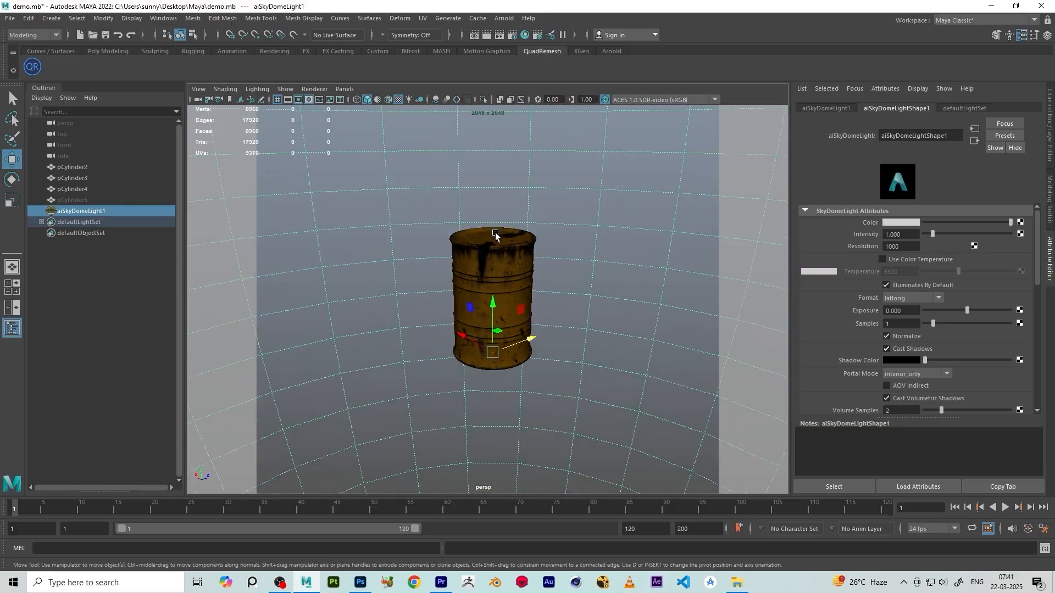
scroll(496, 233, up, 3)
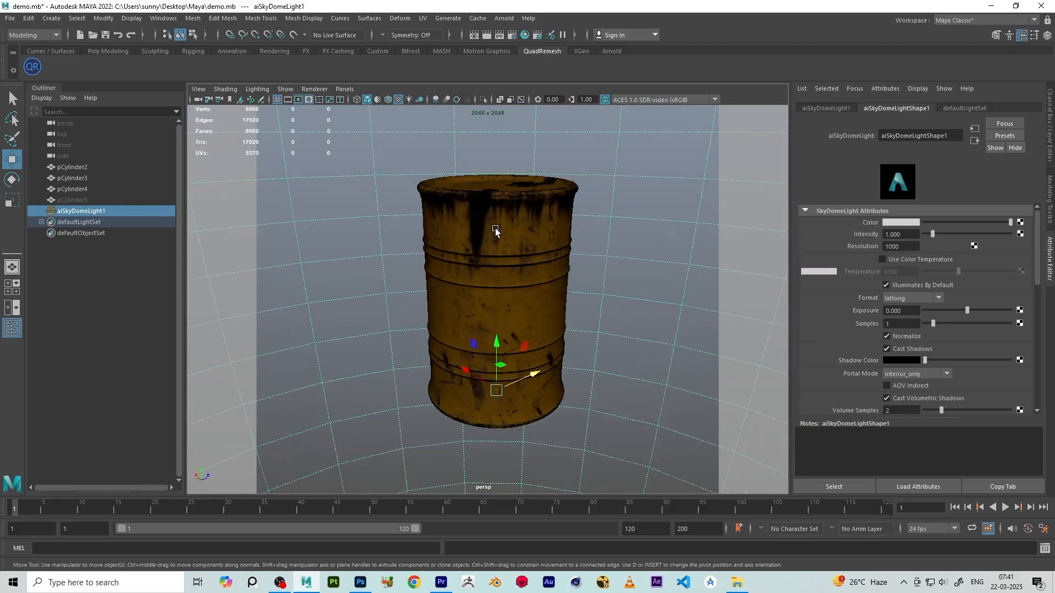
Frame the barrel larger from the front inside the square resolution gate, render it with Arnold and close the render window
scroll(496, 232, up, 2)
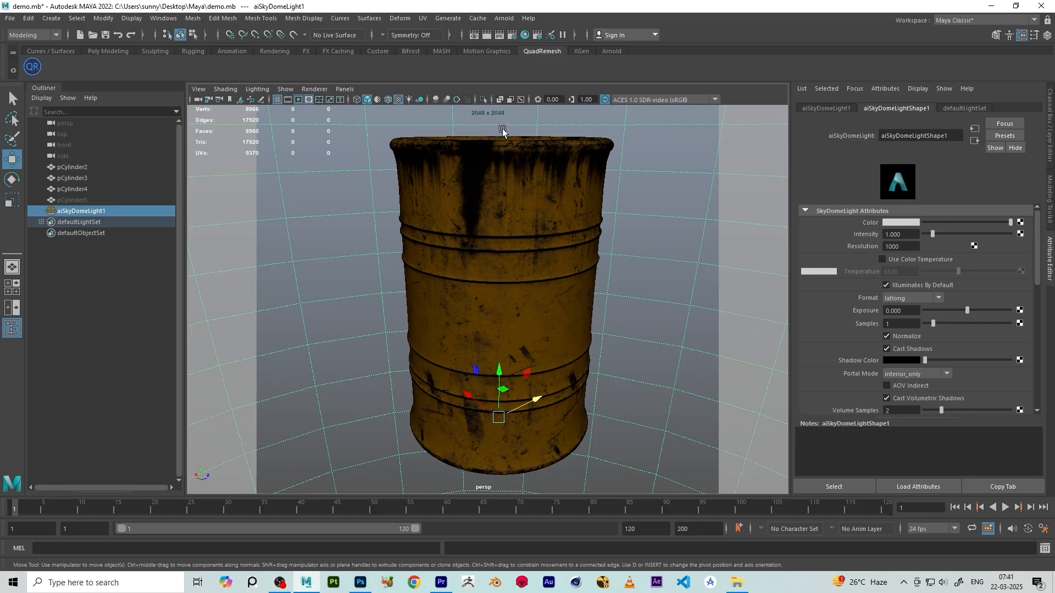
scroll(502, 130, up, 2)
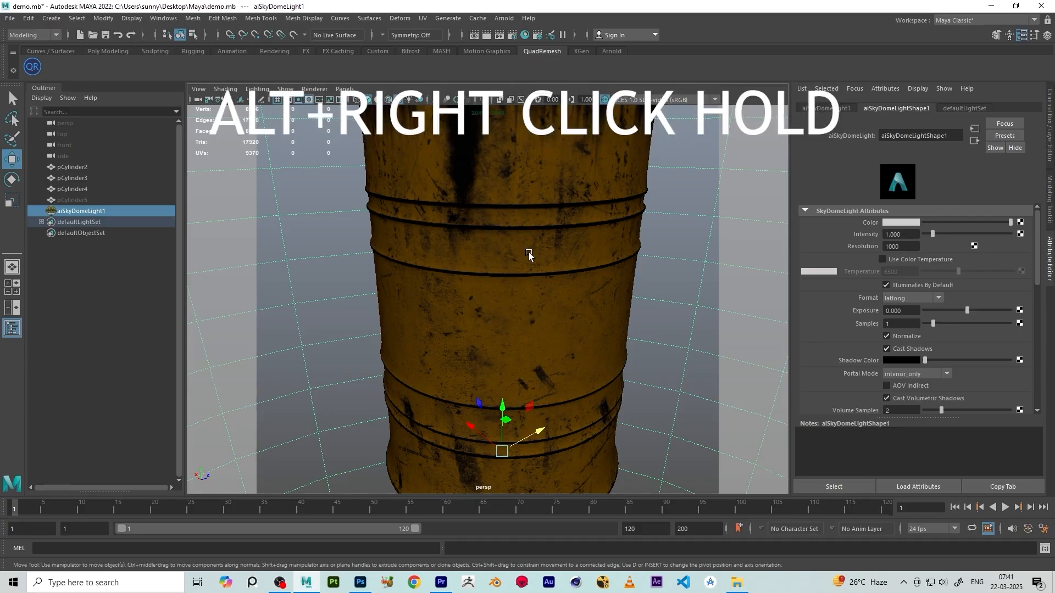
alt+right_drag(669, 249, 605, 262)
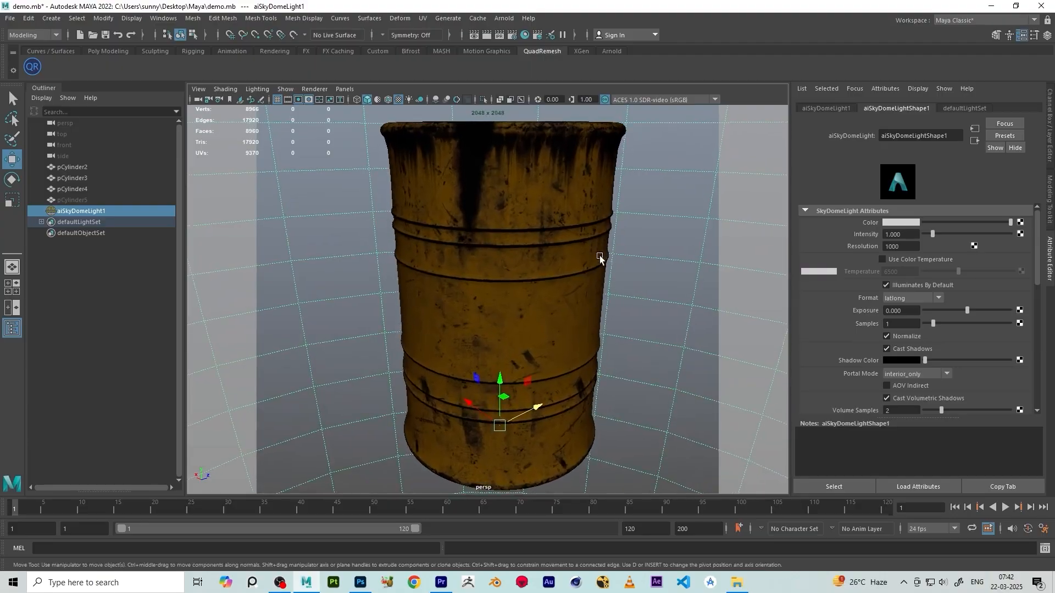
alt+middle_drag(636, 235, 635, 234)
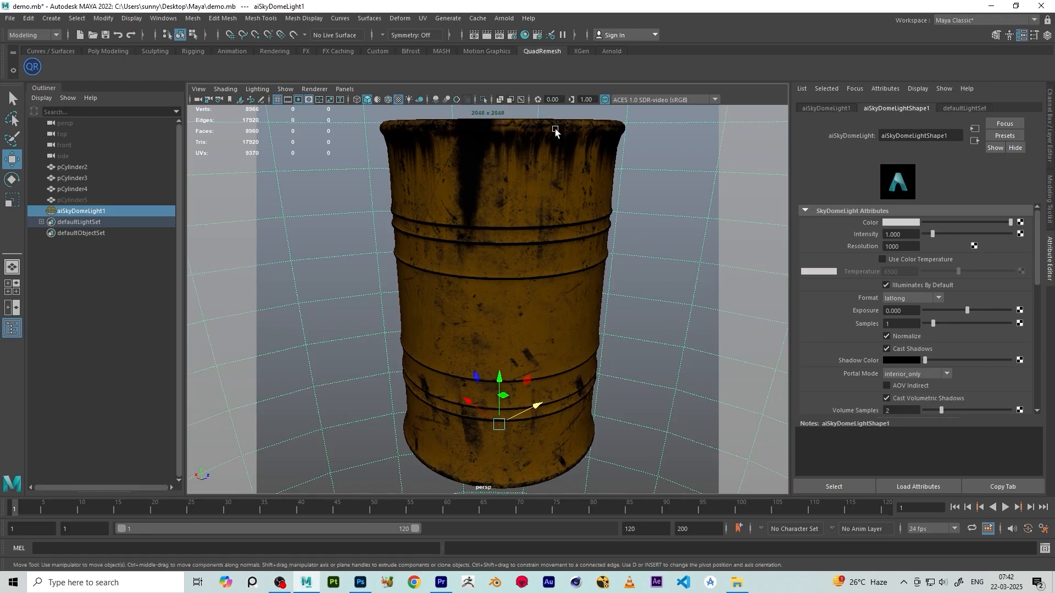
click(503, 18)
key(Escape)
click(520, 38)
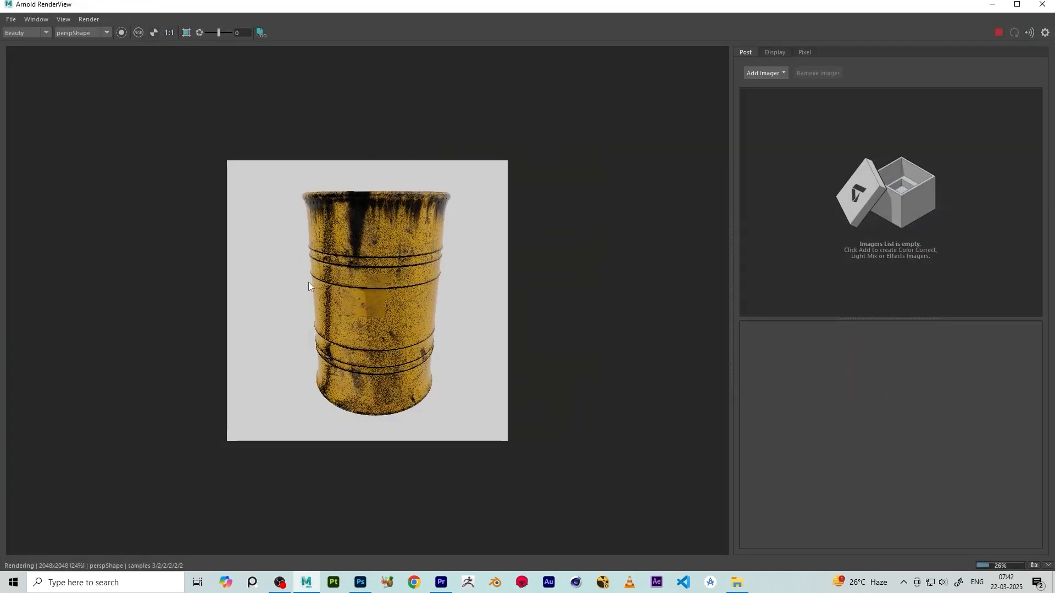
click(1042, 4)
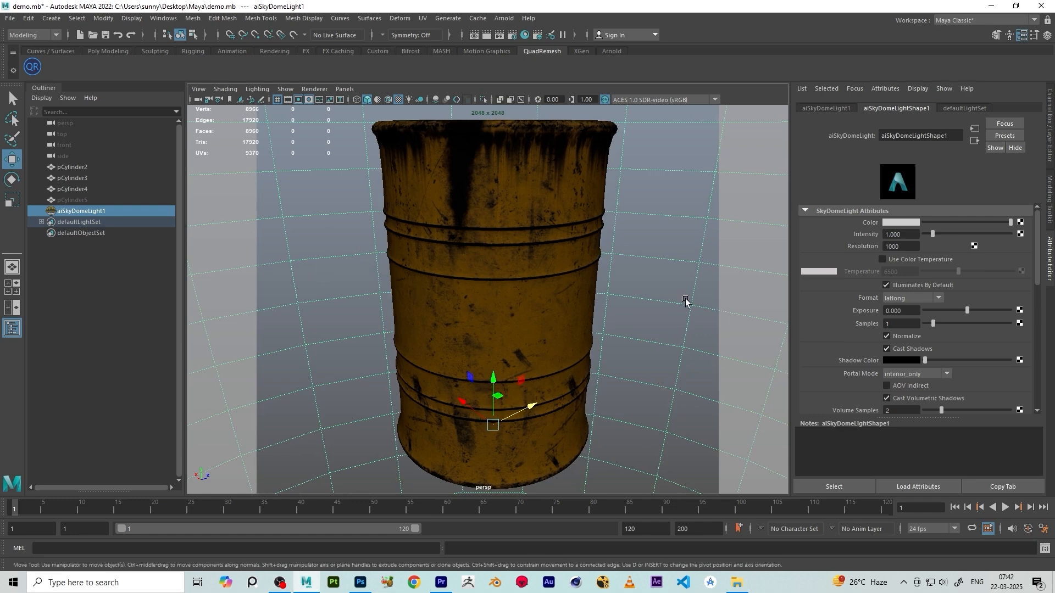
Run another Arnold test render of the front view, check the barrel's placement in the image and close it
click(504, 19)
click(516, 32)
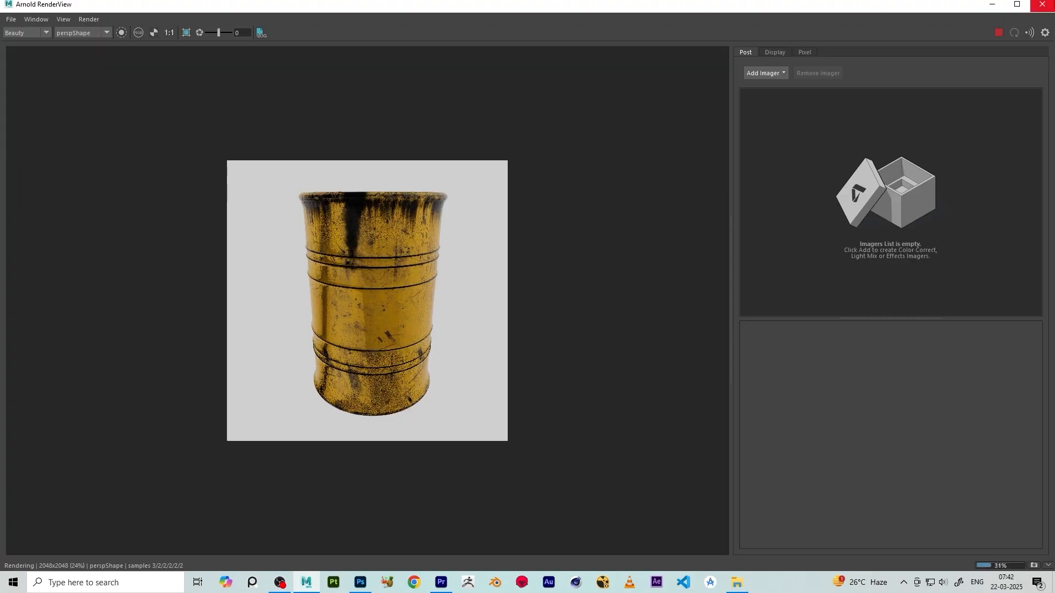
click(1042, 4)
Reframe the barrel from slightly above so its lid shows, test-render that view with Arnold and close the render window
scroll(475, 293, down, 7)
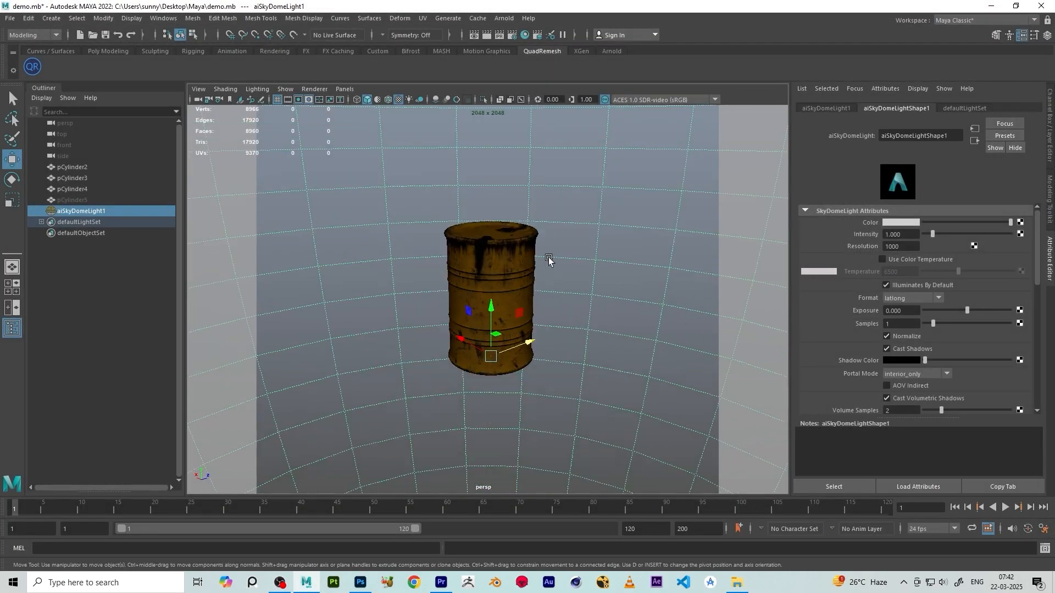
alt+drag(549, 257, 546, 276)
scroll(599, 298, up, 5)
scroll(555, 292, up, 5)
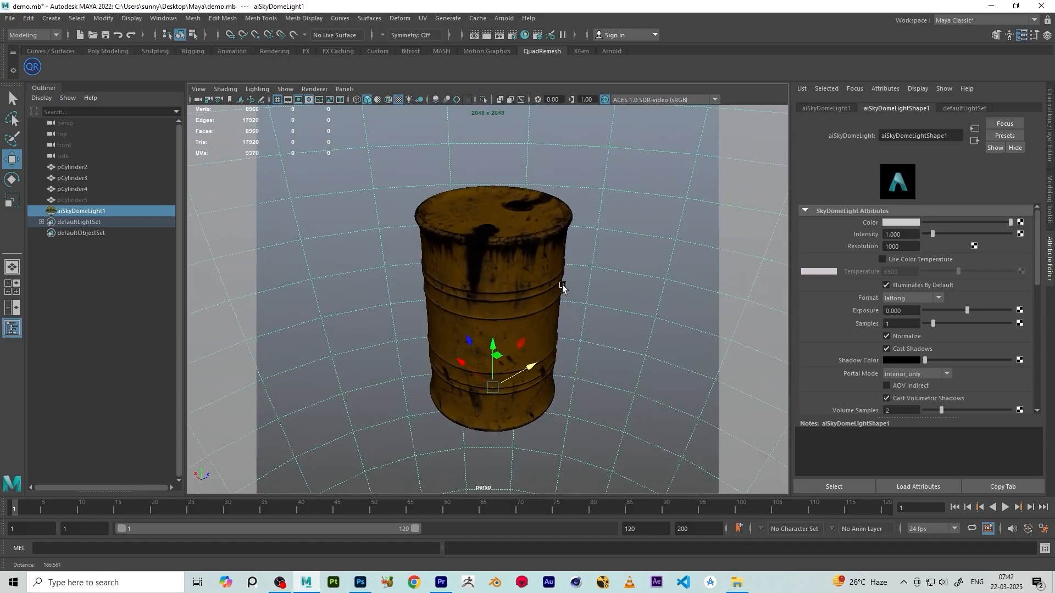
alt+middle_drag(588, 298, 587, 293)
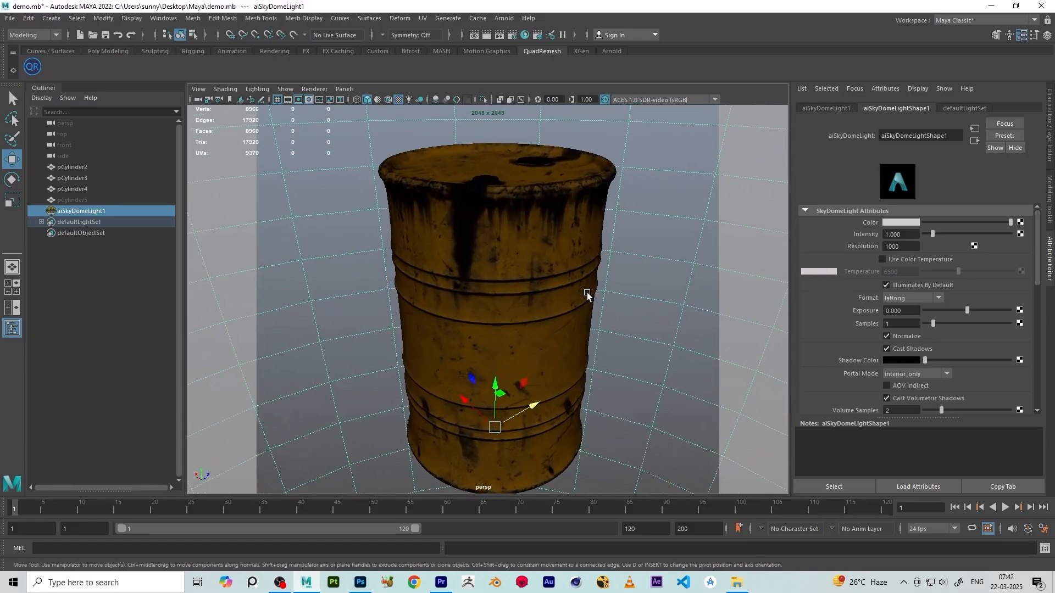
alt+right_drag(587, 292, 579, 289)
alt+middle_drag(580, 288, 578, 278)
alt+right_drag(578, 279, 595, 283)
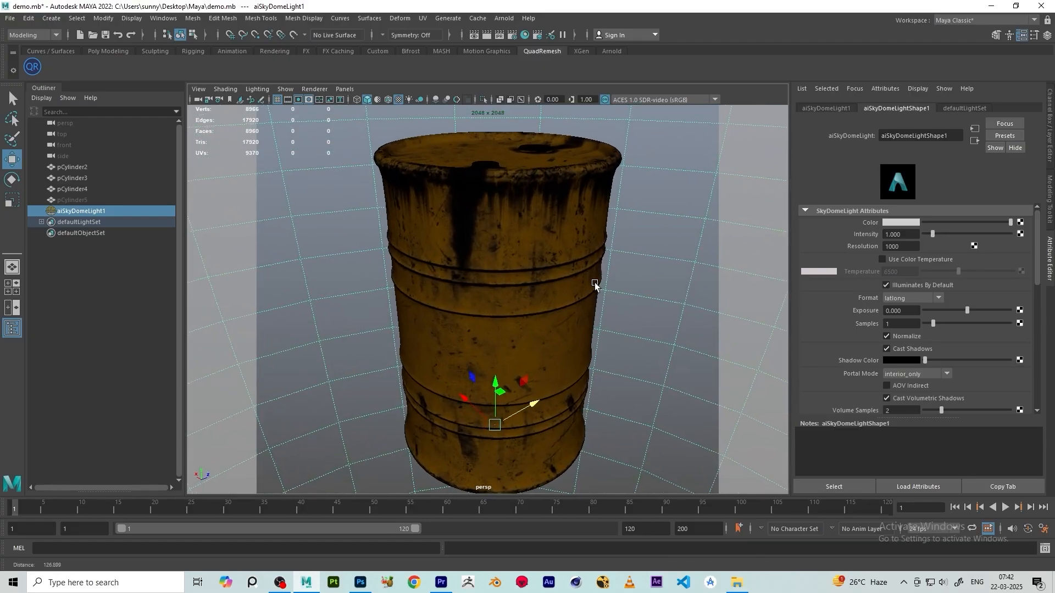
alt+middle_drag(595, 282, 592, 273)
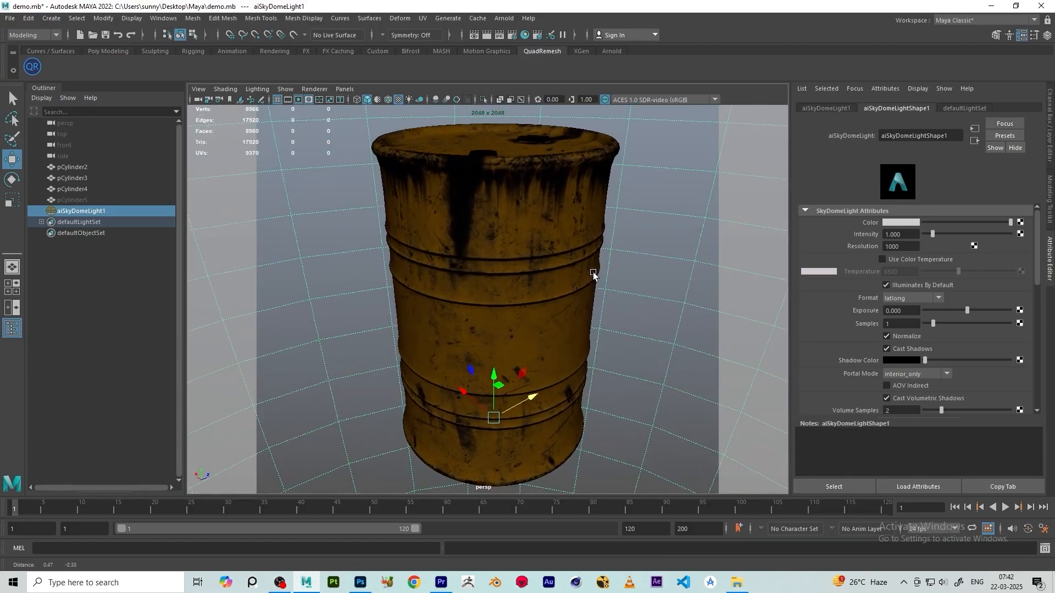
click(504, 18)
click(514, 34)
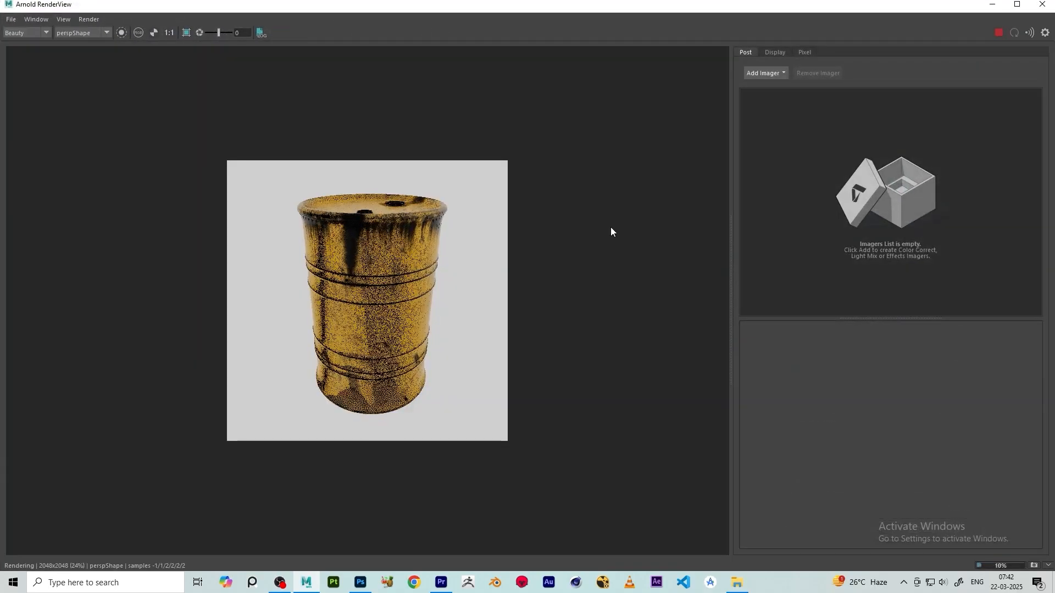
click(1042, 4)
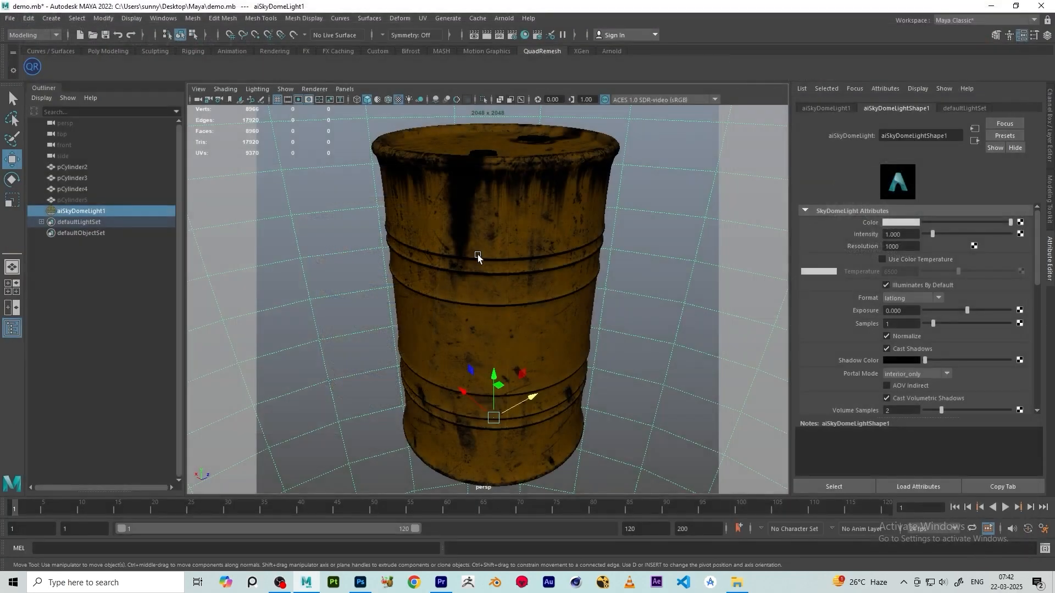
Raise the camera angle to show more of the barrel's lid, fill the gate with it, then render and close the result
alt+drag(522, 192, 533, 227)
alt+right_drag(533, 226, 492, 213)
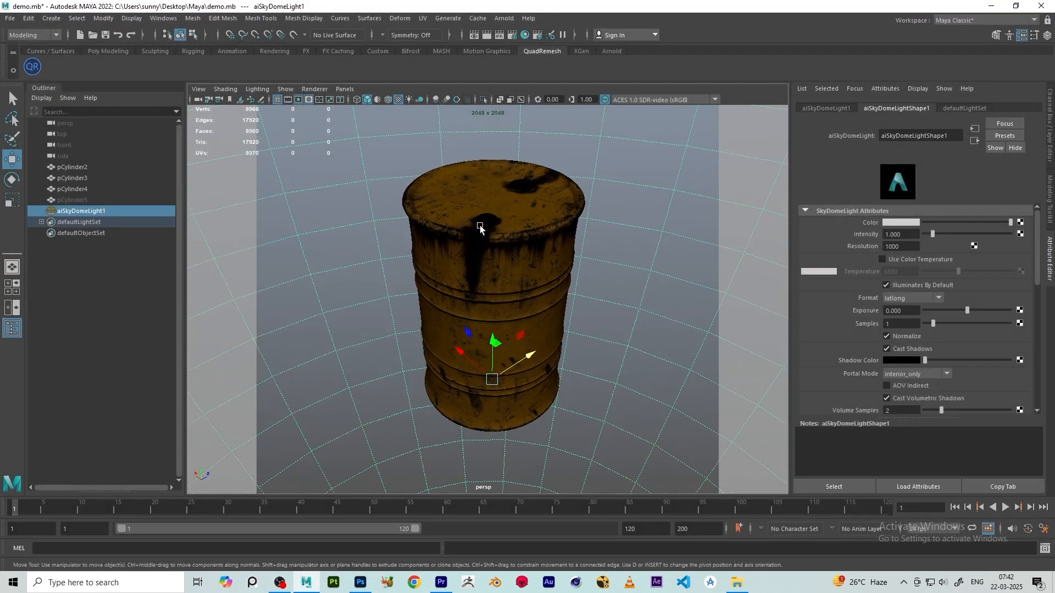
scroll(565, 254, up, 1)
scroll(575, 255, up, 1)
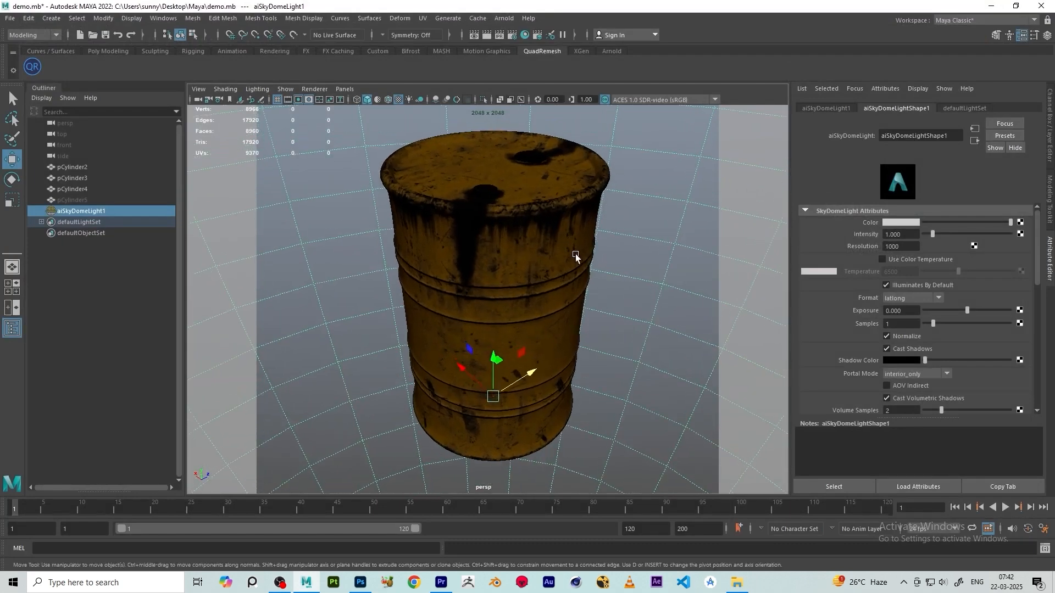
scroll(589, 257, up, 2)
scroll(588, 263, up, 1)
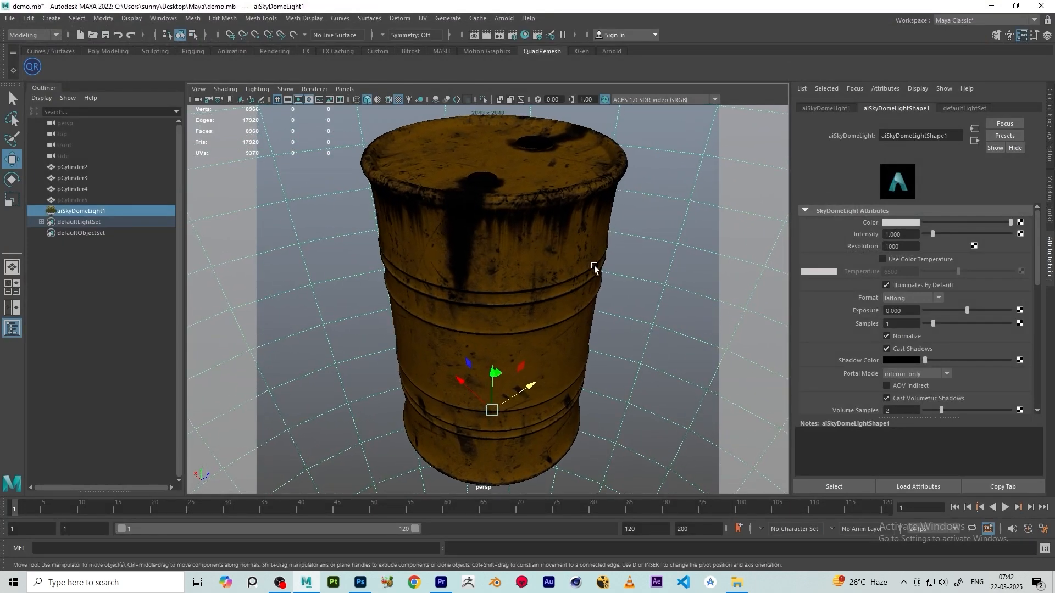
scroll(595, 267, up, 1)
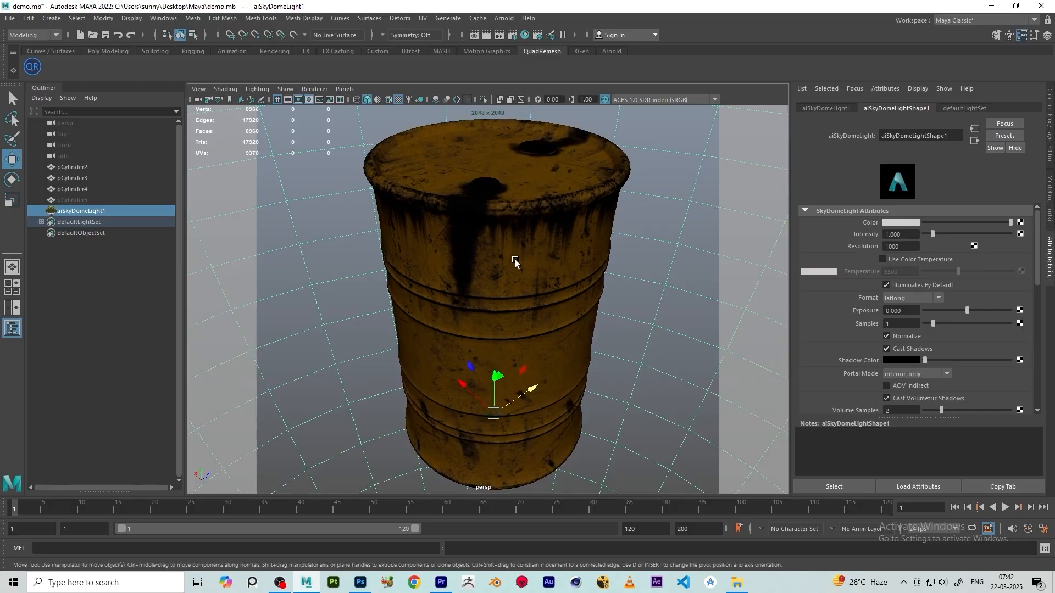
click(504, 18)
click(519, 37)
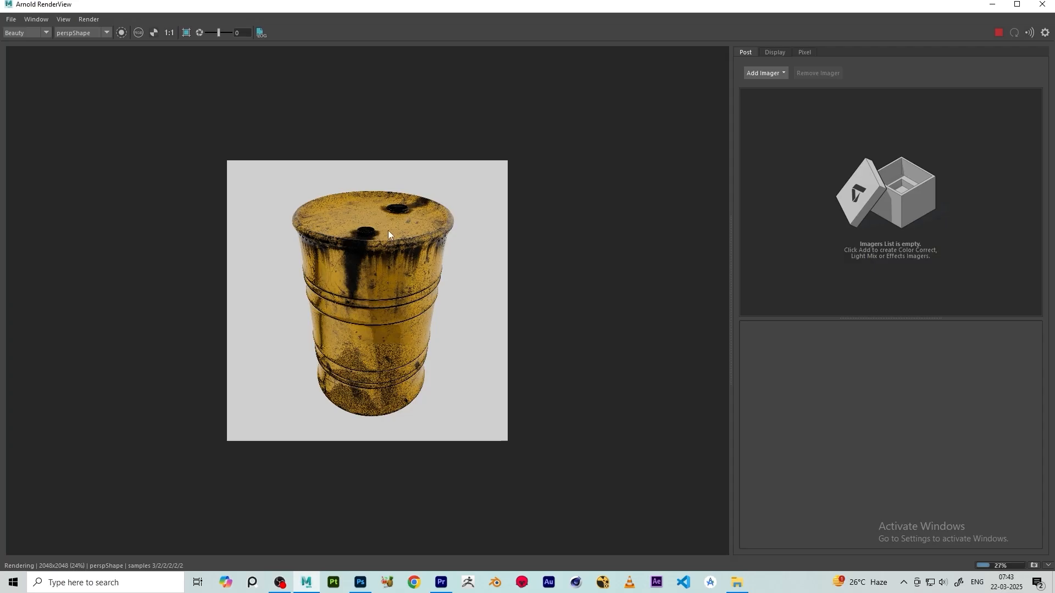
click(1042, 5)
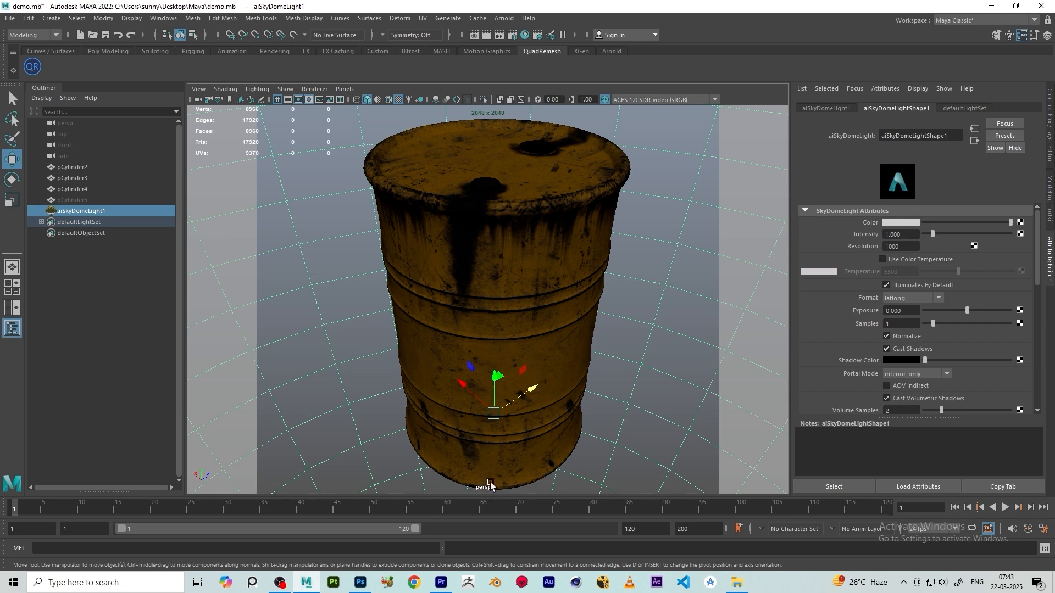
Set the perspective camera's focal length to 80
click(197, 100)
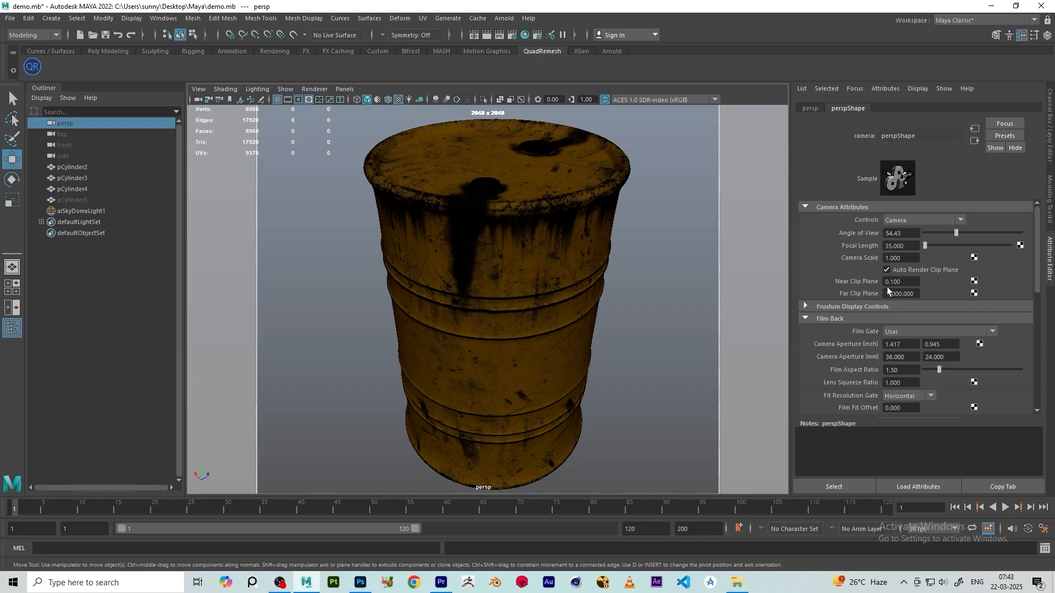
drag(913, 246, 808, 301)
drag(907, 245, 865, 244)
key(Return)
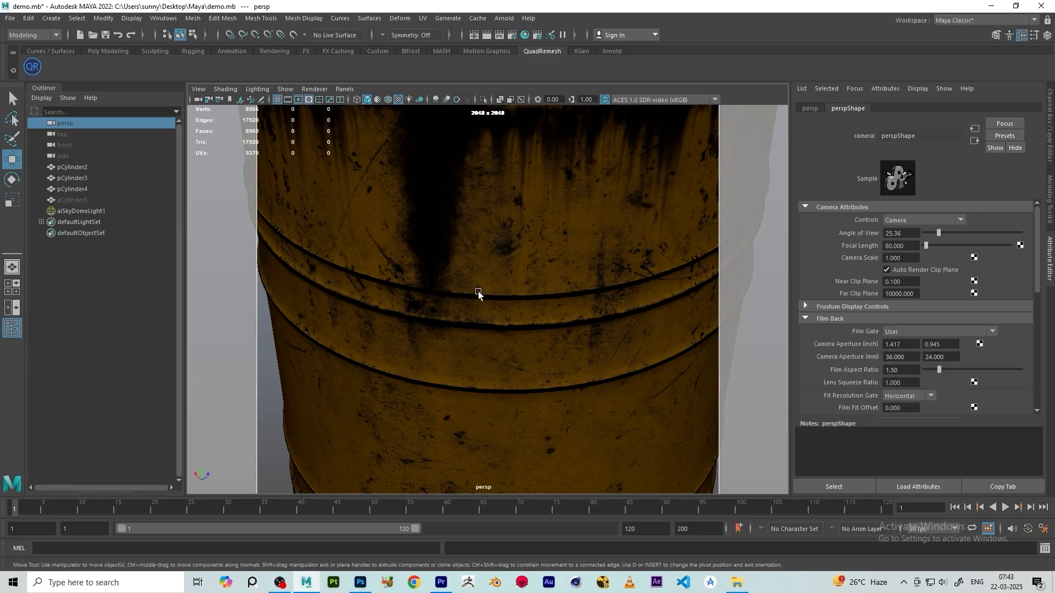
Refit the whole barrel inside the resolution gate from the raised angle and render it with Arnold
scroll(474, 301, down, 10)
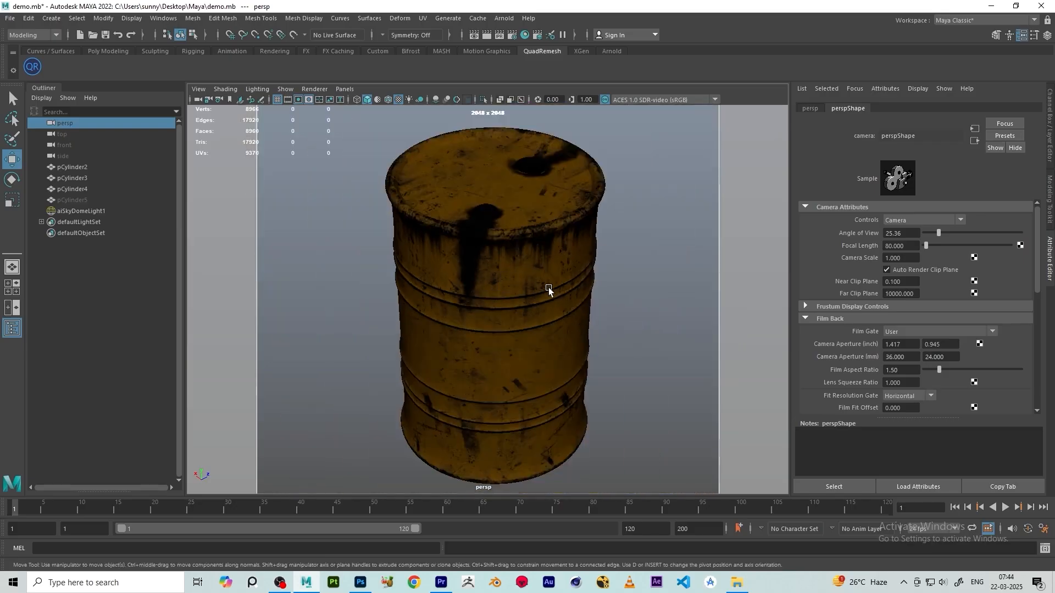
scroll(568, 302, up, 2)
scroll(568, 302, down, 3)
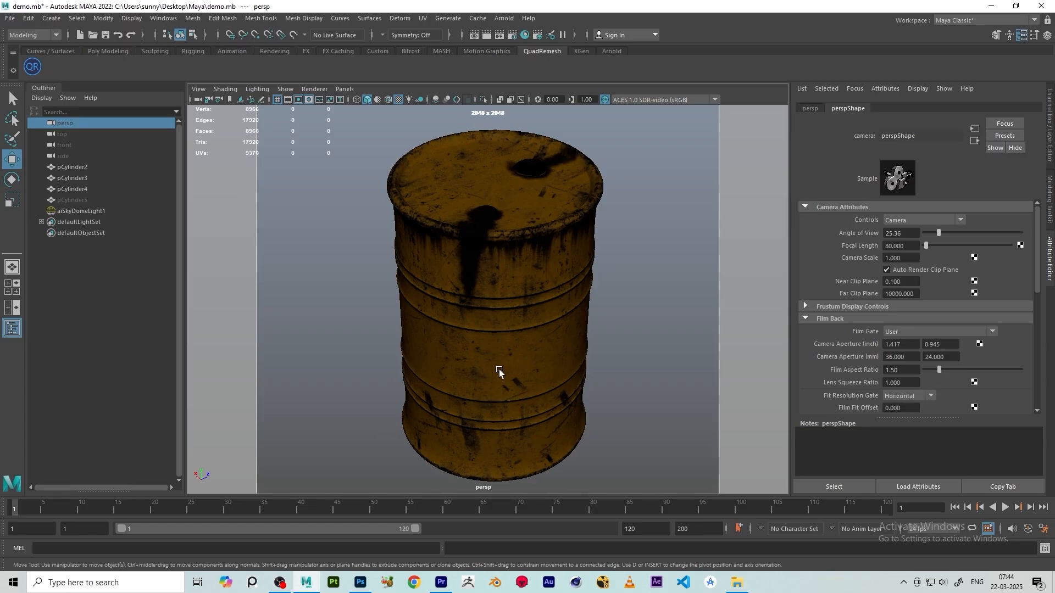
alt+drag(502, 365, 510, 349)
alt+right_drag(510, 349, 506, 347)
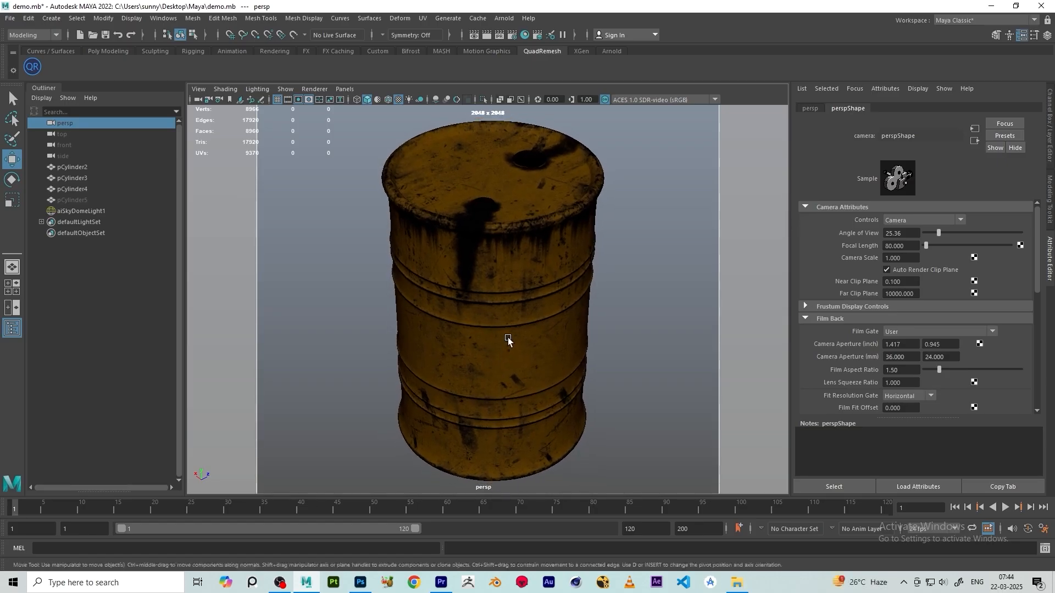
click(504, 18)
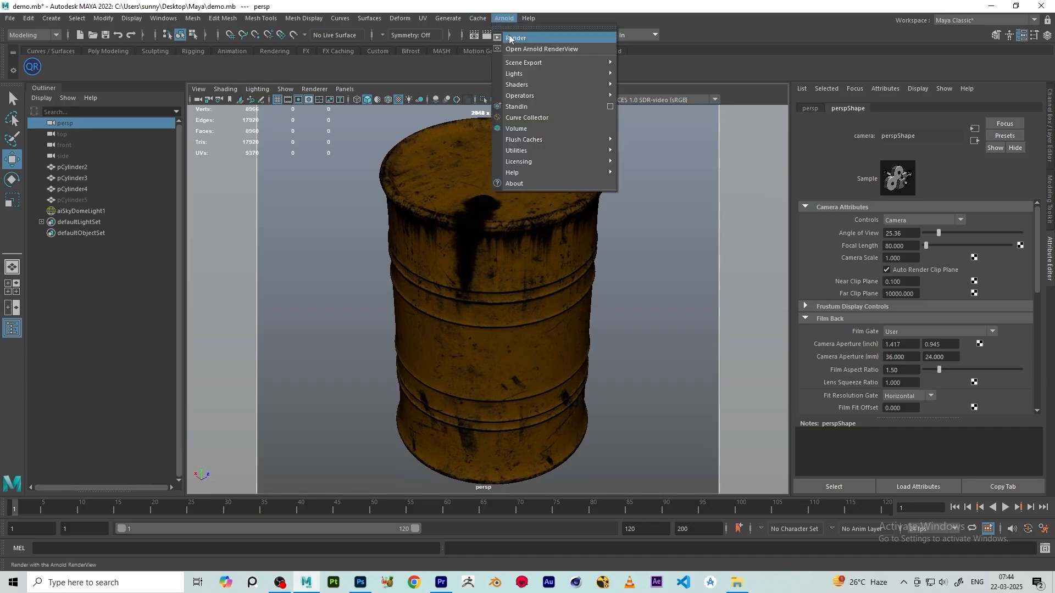
click(528, 38)
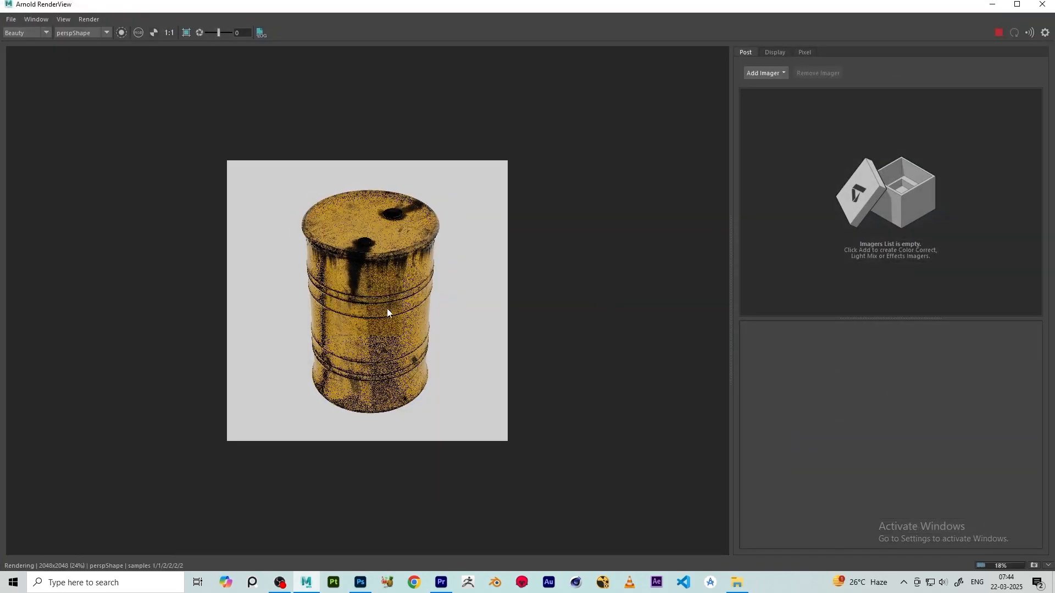